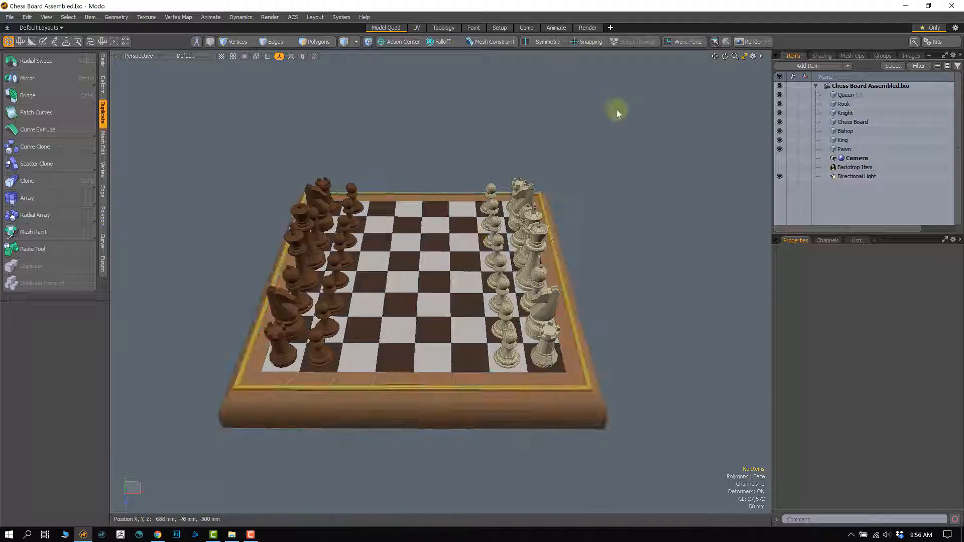
Switch the workspace to the Render layout
{"action": "left_click", "coordinate": [587, 27]}
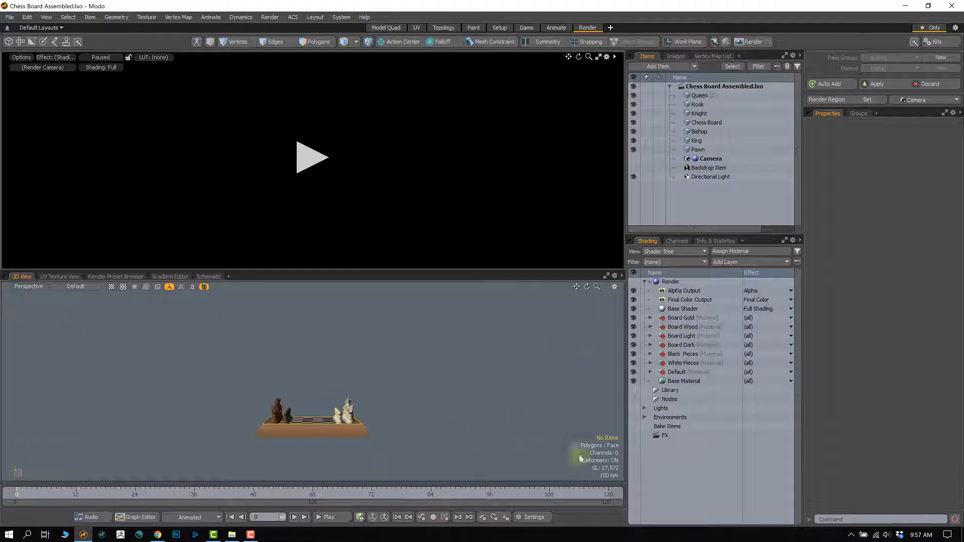
{"action": "left_click", "coordinate": [28, 288]}
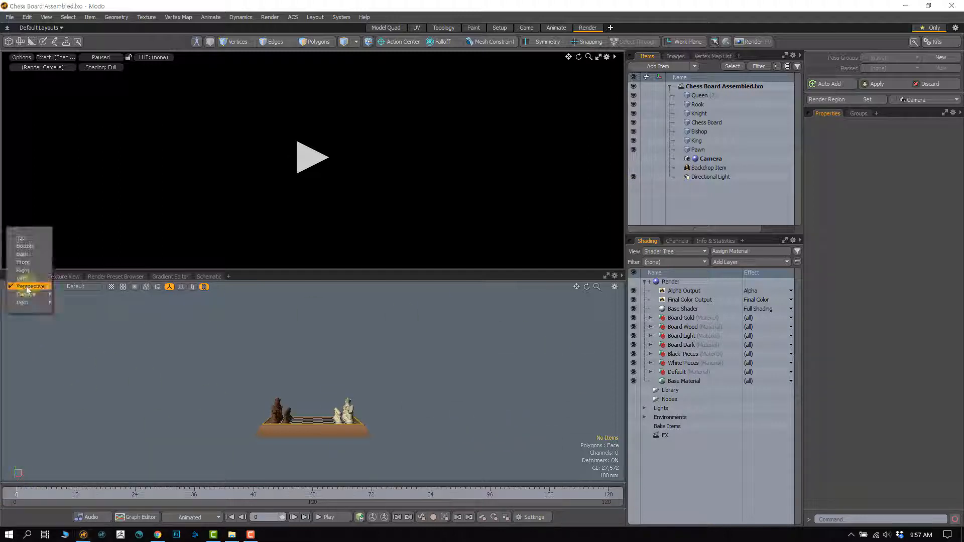
{"action": "left_click", "coordinate": [27, 287]}
{"action": "left_click", "coordinate": [29, 290]}
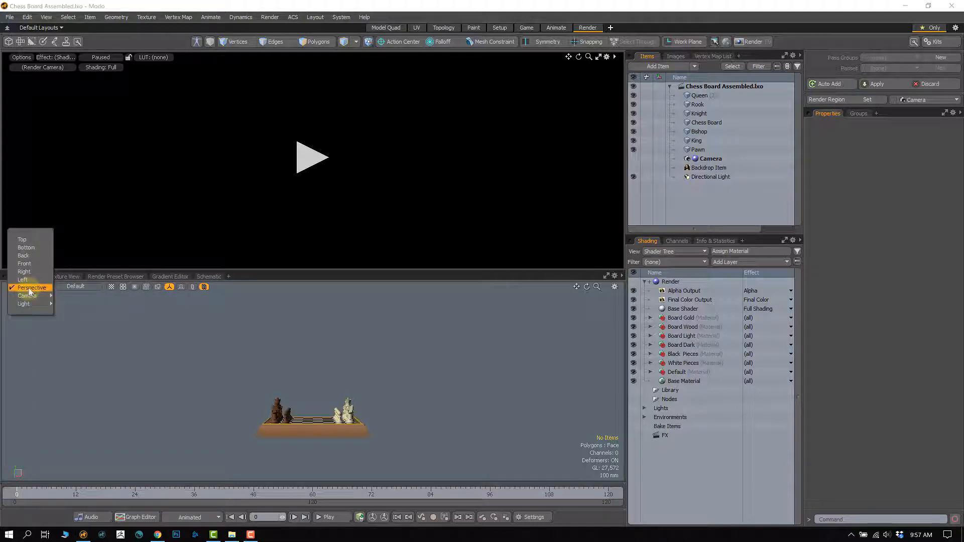
{"action": "left_click", "coordinate": [29, 291]}
{"action": "left_click", "coordinate": [30, 289]}
{"action": "left_click", "coordinate": [29, 290]}
{"action": "left_click", "coordinate": [29, 291]}
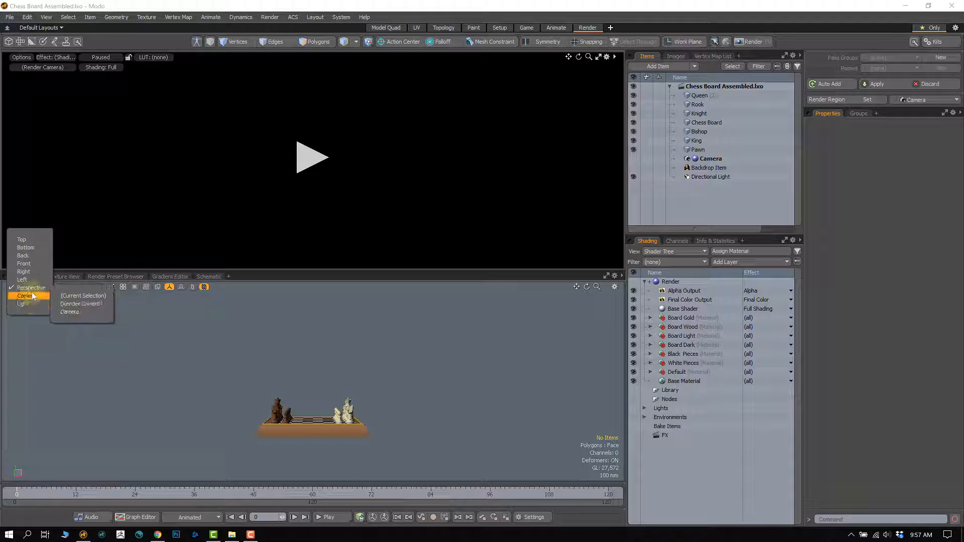
{"action": "left_click", "coordinate": [29, 290]}
{"action": "mouse_move", "coordinate": [355, 383]}
{"action": "left_mouse_down", "text": "alt"}
{"action": "mouse_move", "coordinate": [326, 358]}
{"action": "mouse_move", "coordinate": [345, 388]}
{"action": "mouse_move", "coordinate": [355, 377]}
{"action": "mouse_move", "coordinate": [351, 386]}
{"action": "left_mouse_up", "text": "alt"}
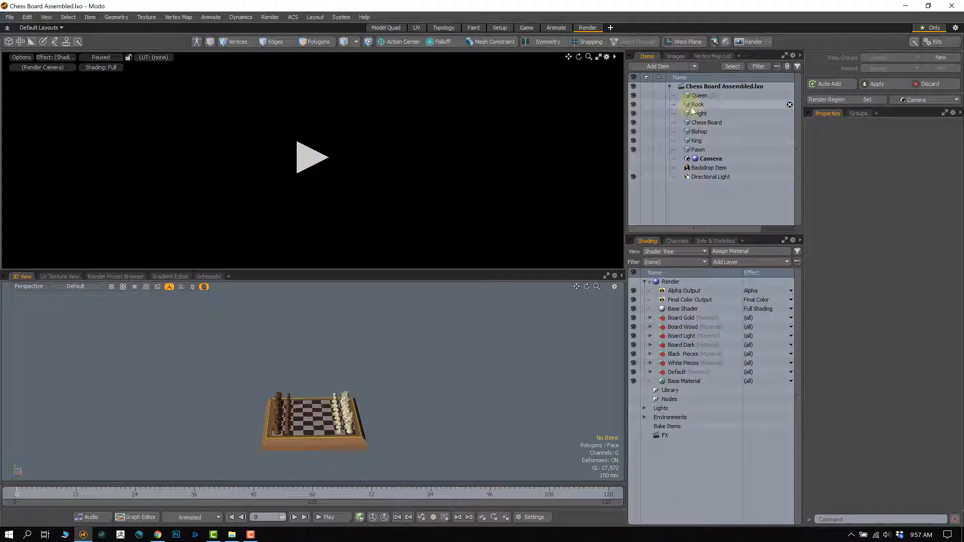
Inspect the queen, knight, bishop and king mesh items and the settings of the Board Gold material
{"action": "left_click", "coordinate": [701, 96]}
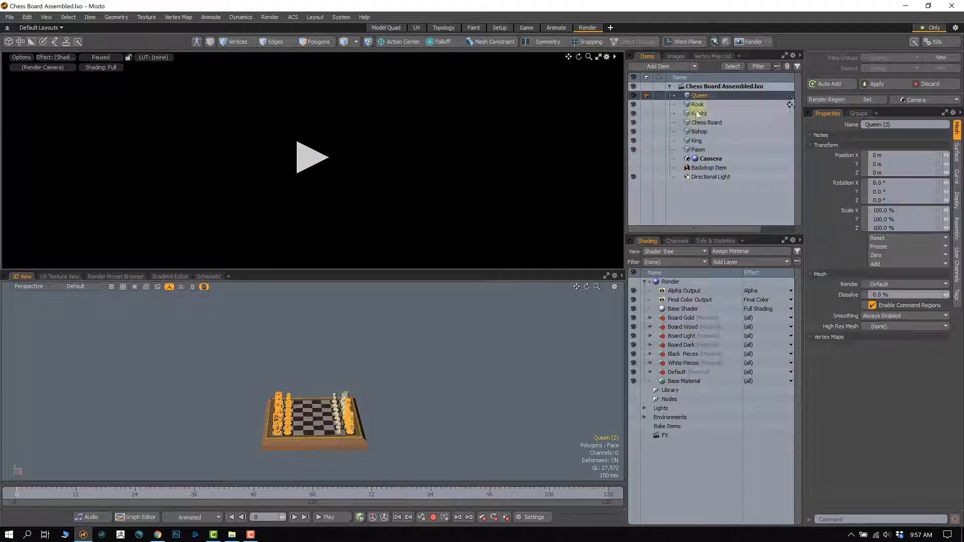
{"action": "left_click", "coordinate": [699, 114]}
{"action": "left_click", "coordinate": [697, 132]}
{"action": "left_click", "coordinate": [696, 141]}
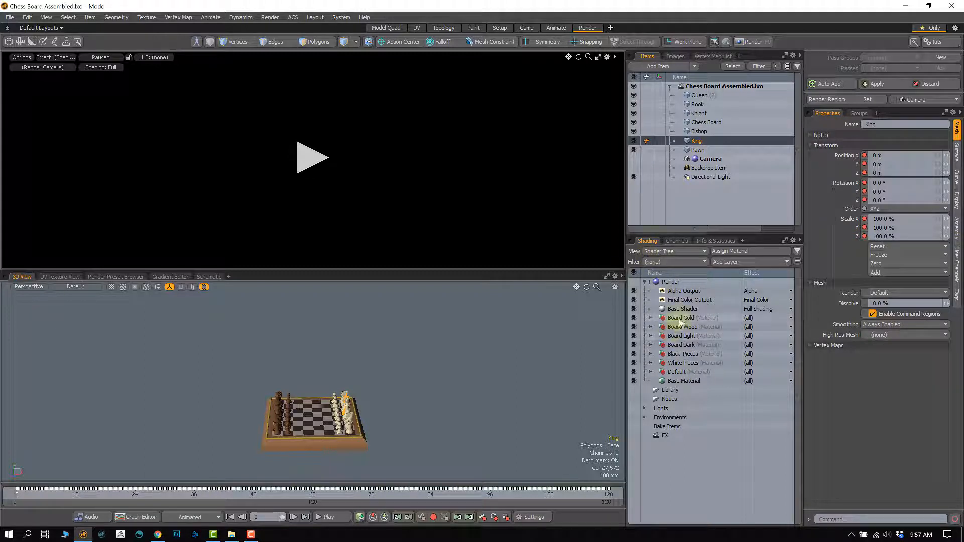
{"action": "left_click", "coordinate": [650, 318]}
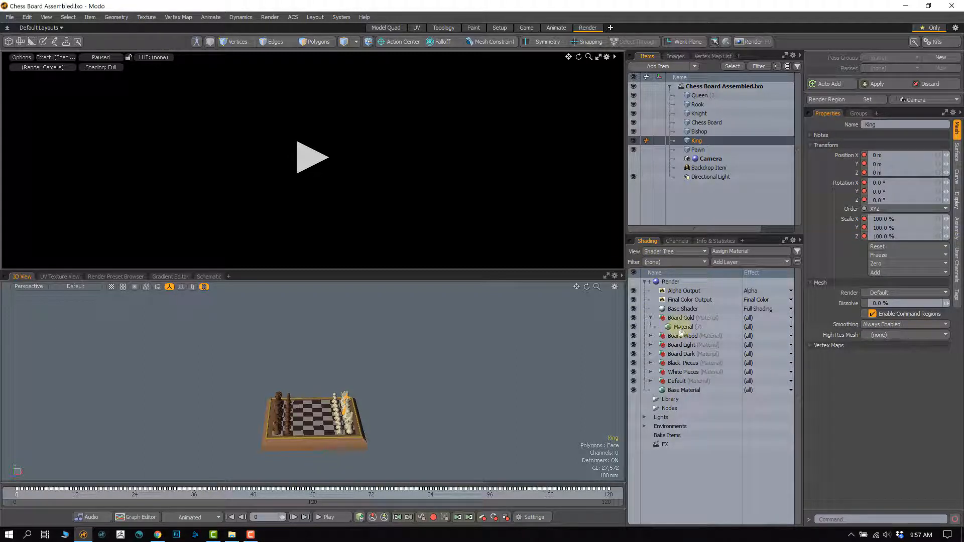
{"action": "left_click", "coordinate": [682, 329]}
{"action": "left_click", "coordinate": [651, 318]}
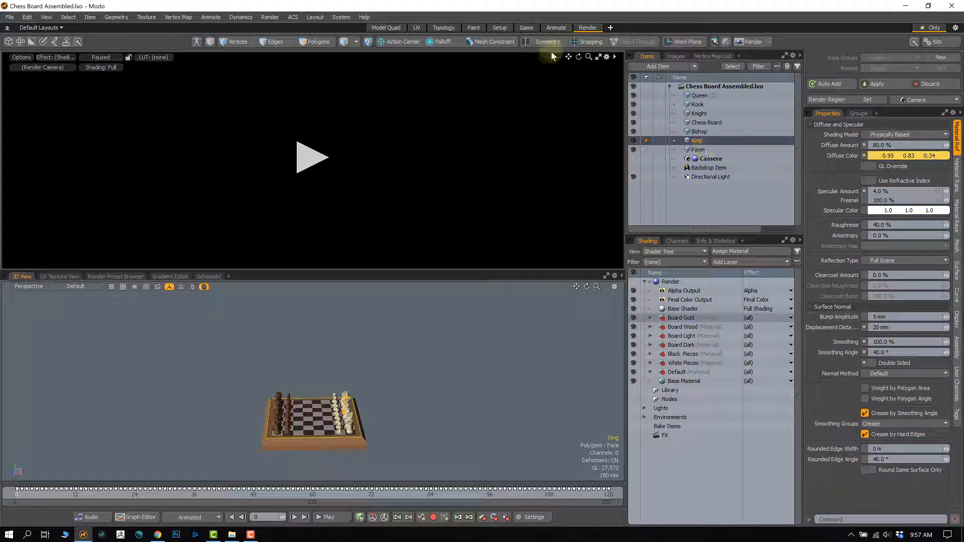
{"action": "left_click", "coordinate": [401, 31]}
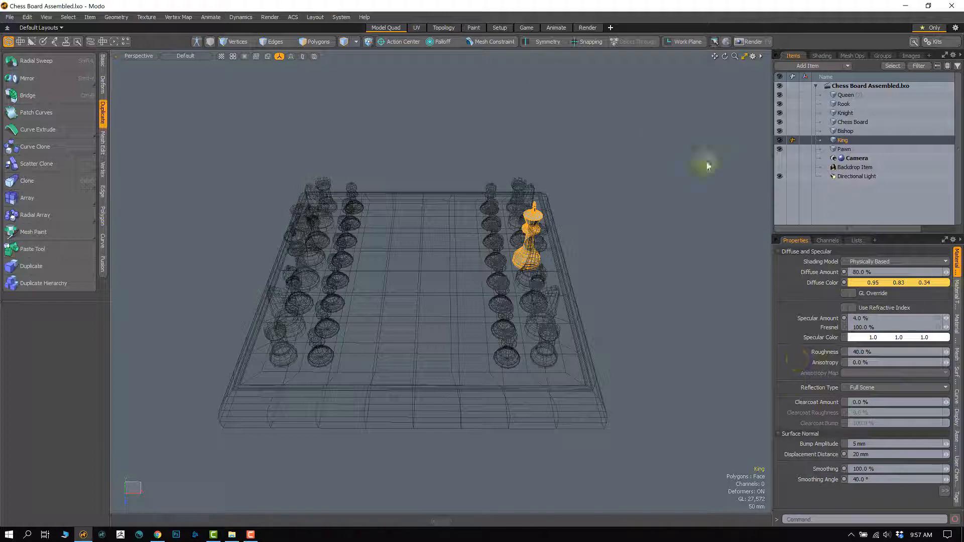
{"action": "left_click", "coordinate": [581, 28]}
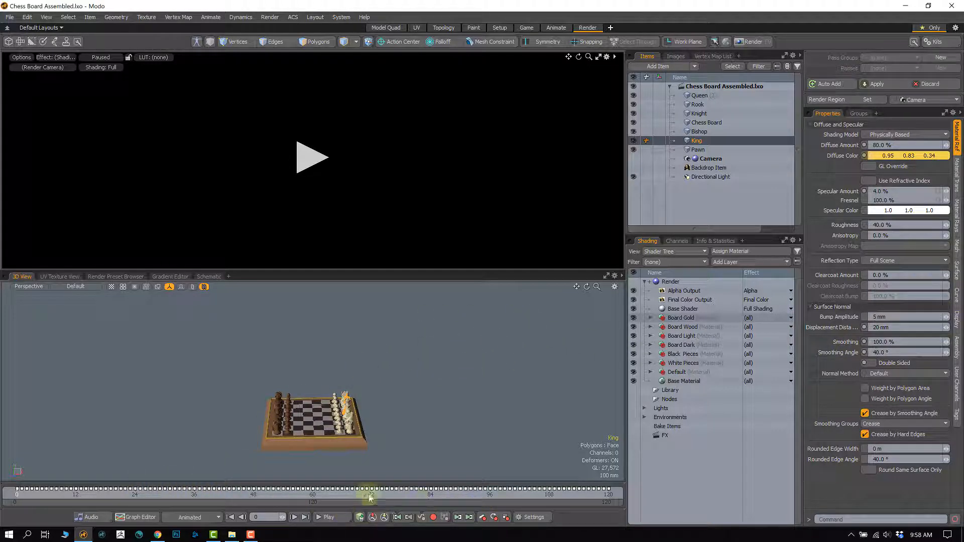
{"action": "left_click_drag", "start_coordinate": [295, 494], "coordinate": [7, 488]}
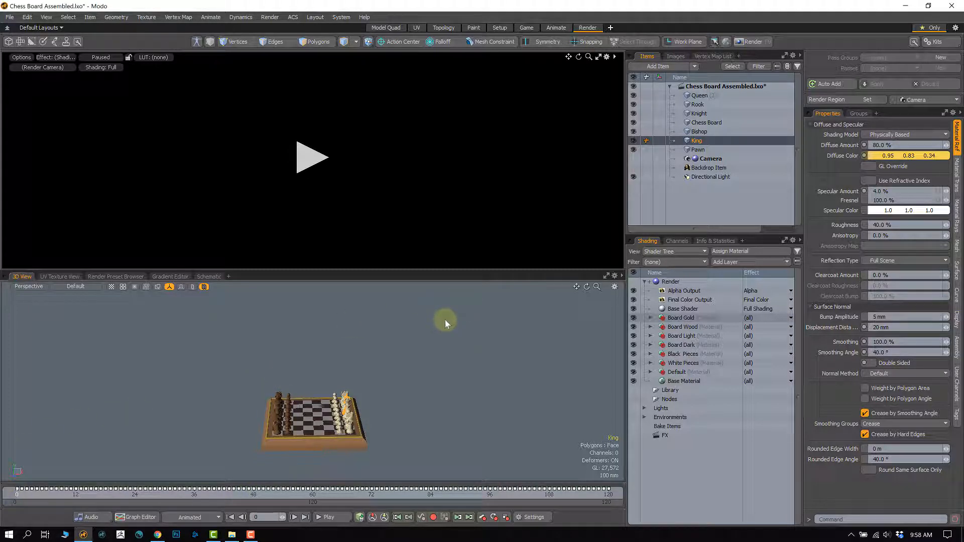
Clear the item selection and start the live preview render
{"action": "left_click", "coordinate": [475, 347]}
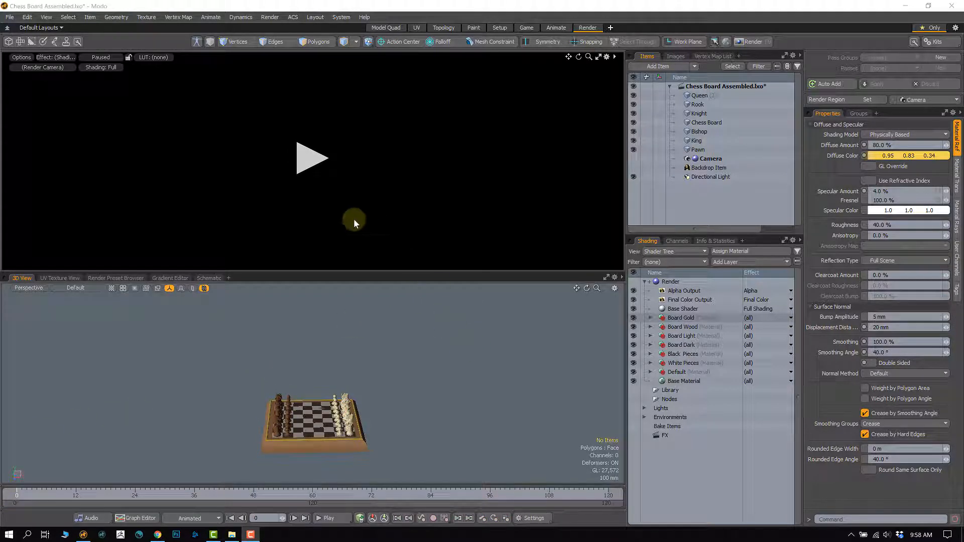
{"action": "left_click", "coordinate": [307, 162]}
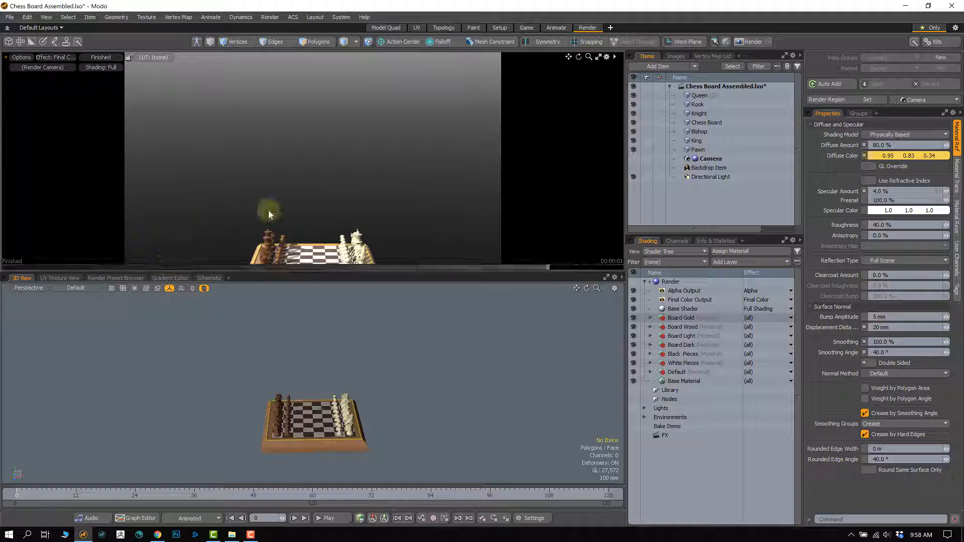
Set the 3D viewport to look through the scene's Camera
{"action": "left_click", "coordinate": [26, 288]}
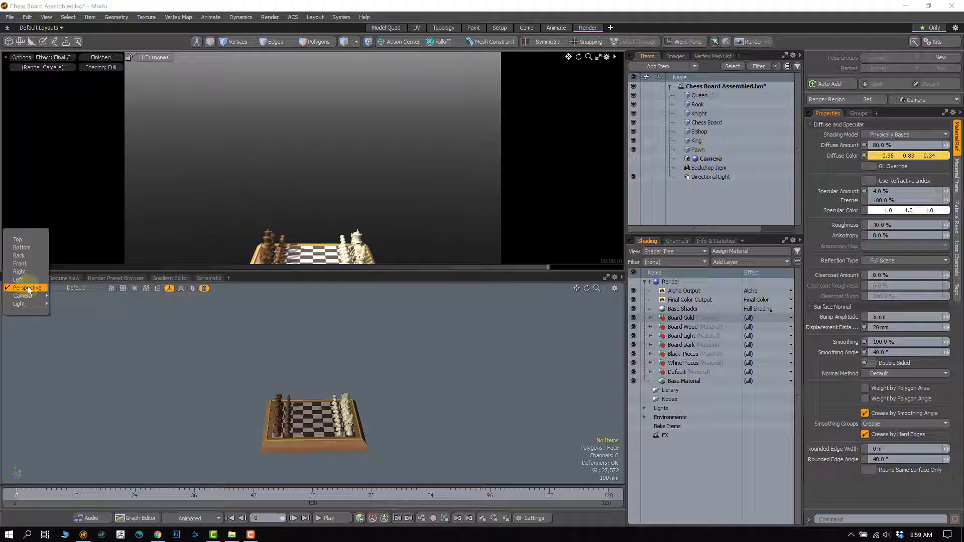
{"action": "left_click", "coordinate": [18, 239]}
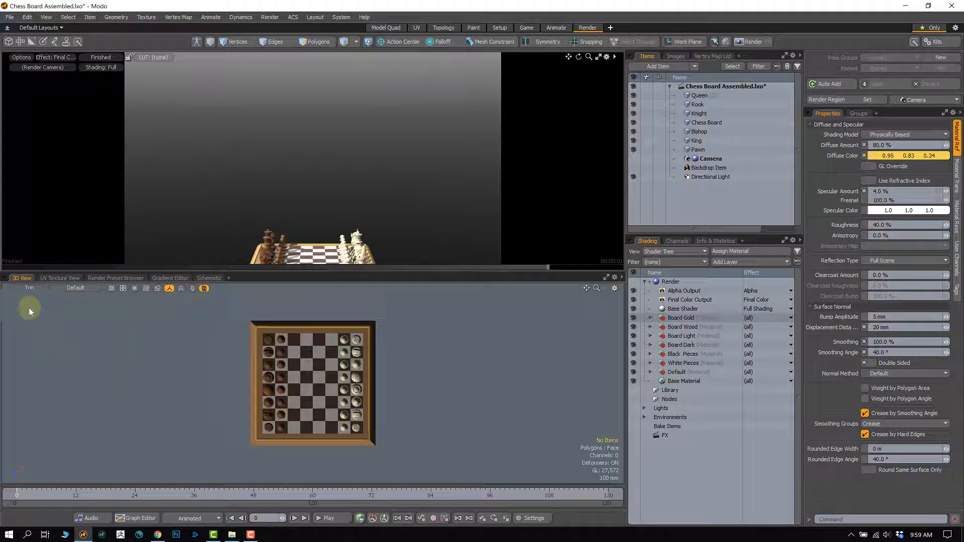
{"action": "left_click", "coordinate": [27, 289]}
{"action": "mouse_move", "coordinate": [34, 347]}
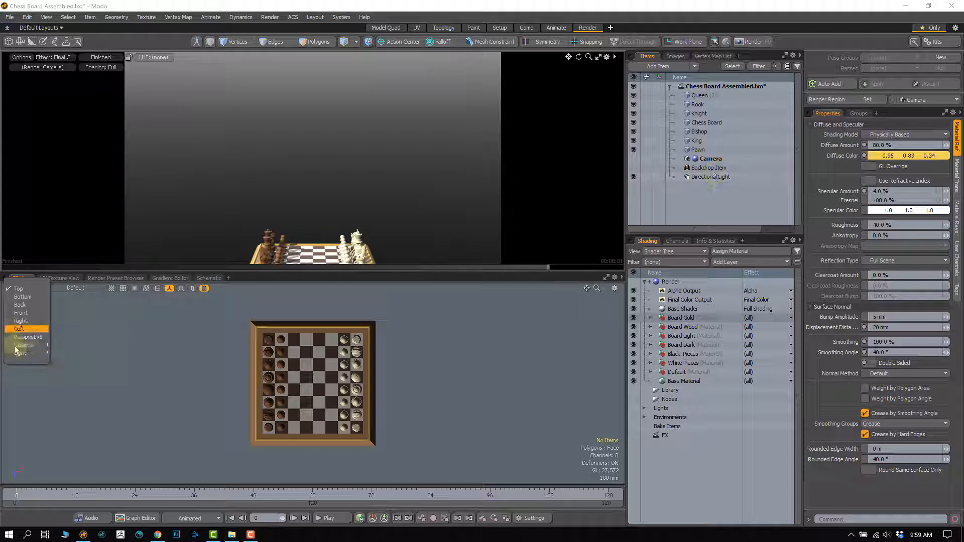
{"action": "left_click", "coordinate": [74, 365]}
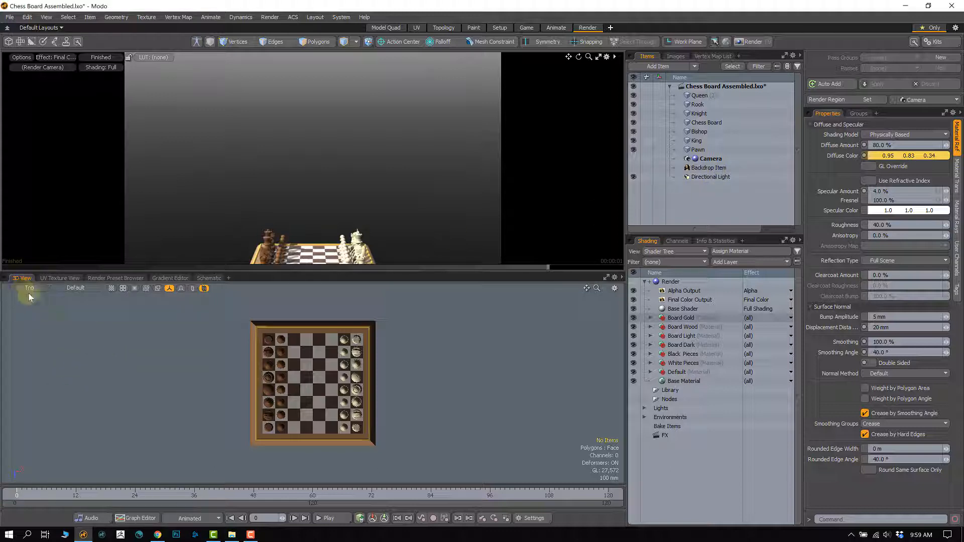
{"action": "left_click", "coordinate": [27, 291]}
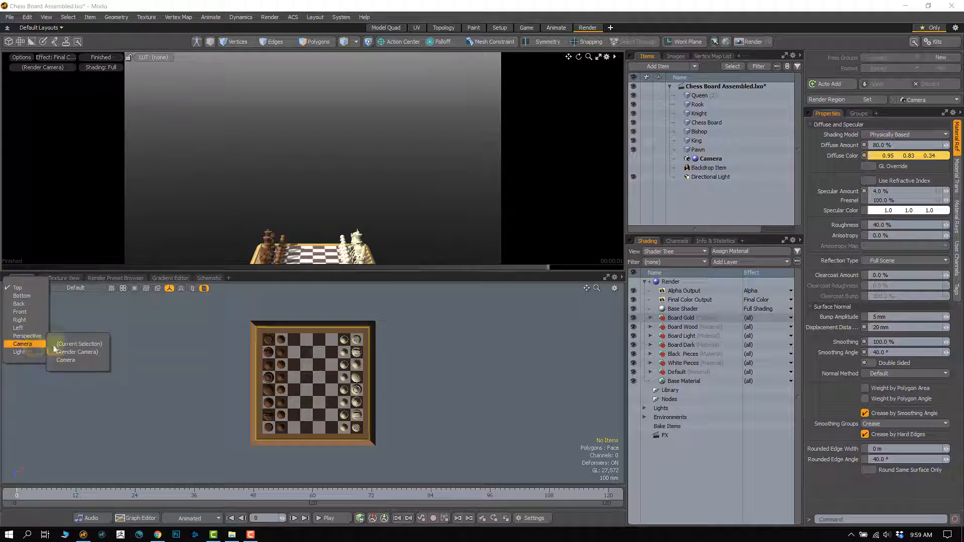
{"action": "left_click", "coordinate": [65, 360]}
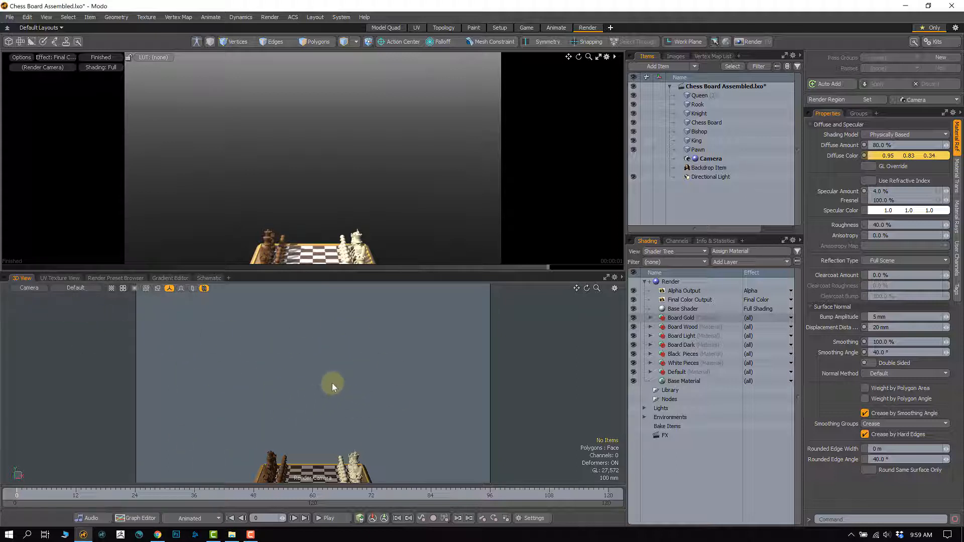
Reposition the render camera above and closer to the chess board so that the whole board fills the frame
{"action": "left_click_drag", "start_coordinate": [315, 383], "coordinate": [302, 409], "text": "alt"}
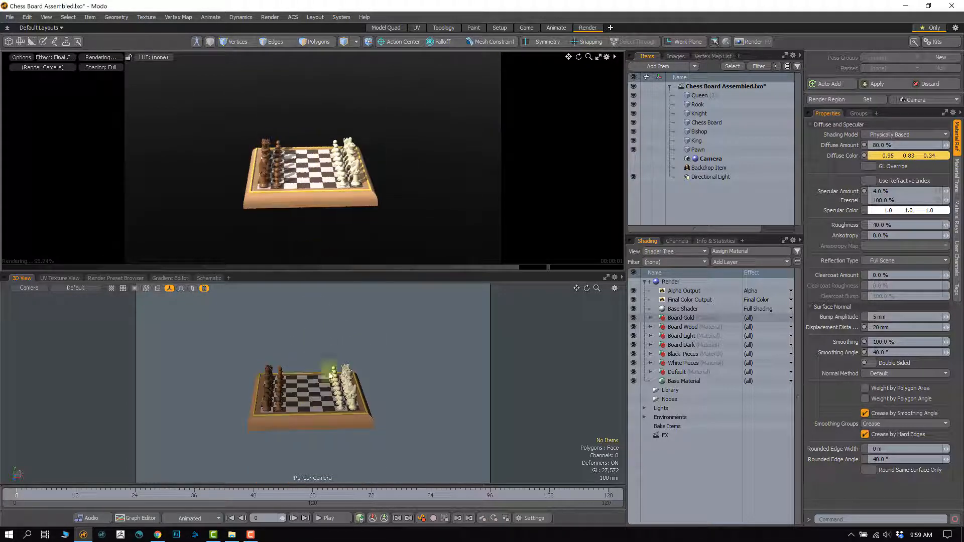
{"action": "scroll", "coordinate": [310, 385], "scroll_direction": "up", "scroll_amount": 5}
{"action": "scroll", "coordinate": [312, 402], "scroll_direction": "up", "scroll_amount": 6}
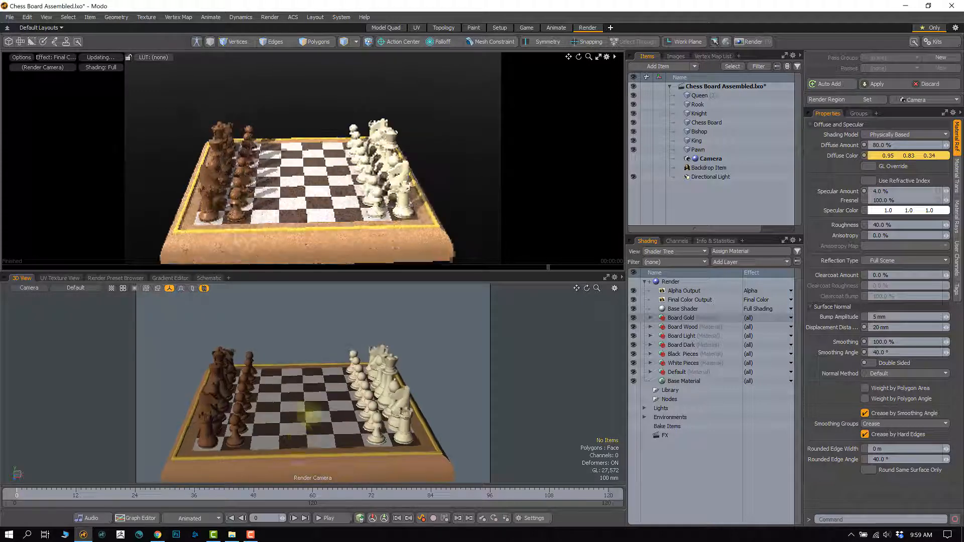
{"action": "left_click_drag", "start_coordinate": [325, 407], "coordinate": [321, 412], "text": "alt+shift"}
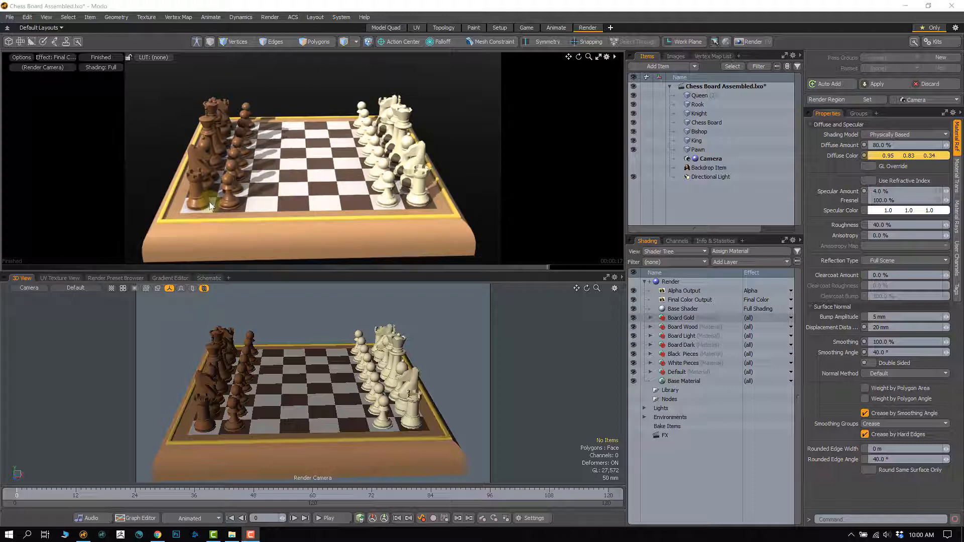
Move the render camera in close on the dark rook and pawn at the board's near corner
{"action": "left_click_drag", "start_coordinate": [338, 191], "coordinate": [329, 192], "text": "alt"}
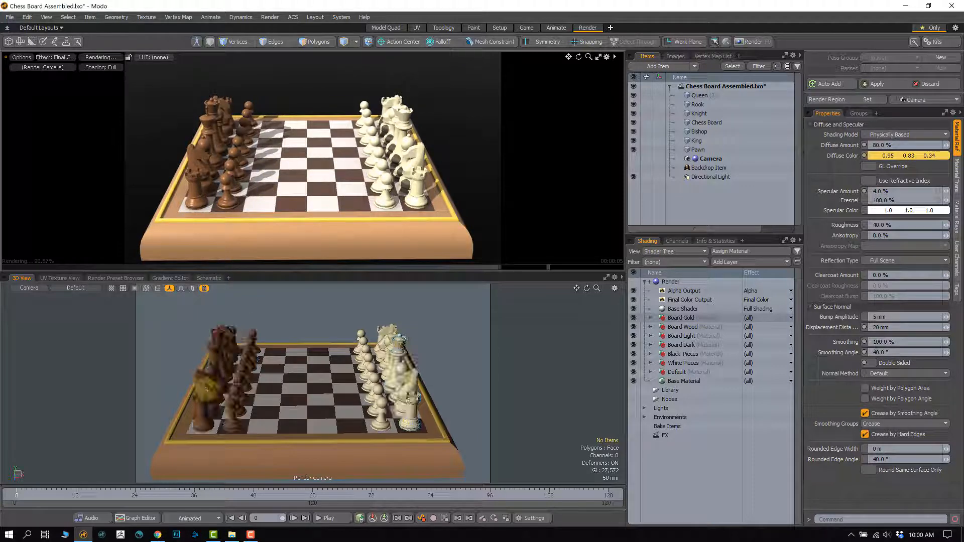
{"action": "scroll", "coordinate": [212, 397], "scroll_direction": "up", "scroll_amount": 3}
{"action": "left_click_drag", "start_coordinate": [215, 398], "coordinate": [279, 395], "text": "alt+shift"}
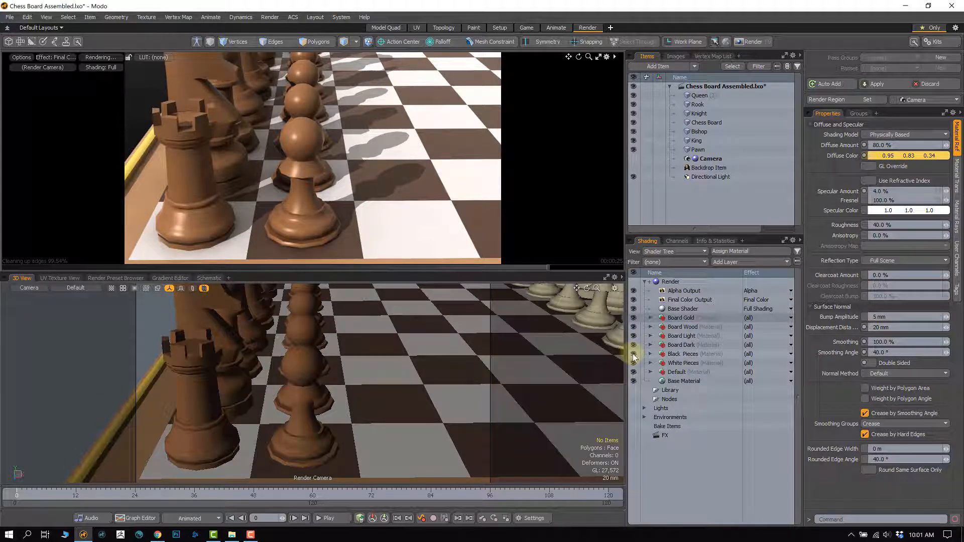
Hide and re-enable the Black Pieces material group to check which pieces it colors in the render
{"action": "left_click", "coordinate": [633, 355]}
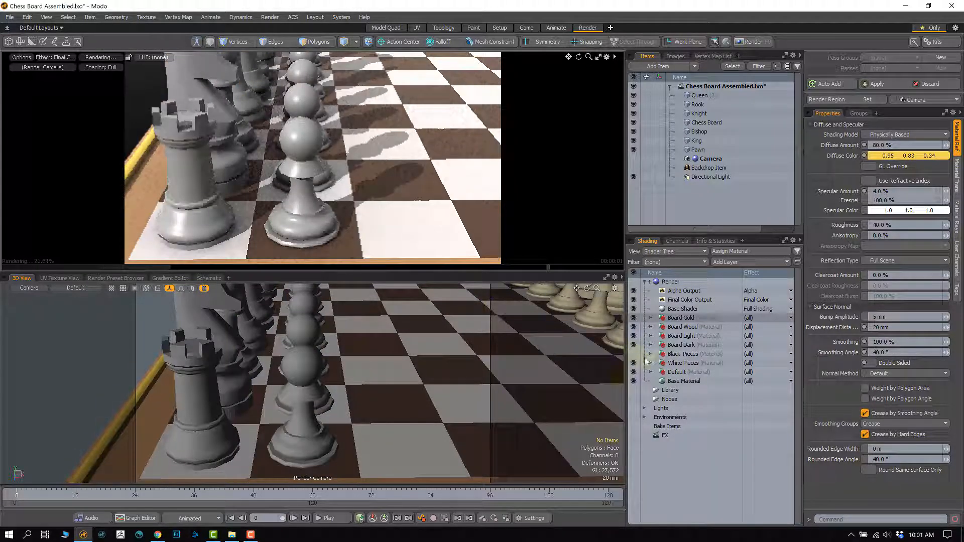
{"action": "left_click", "coordinate": [634, 354]}
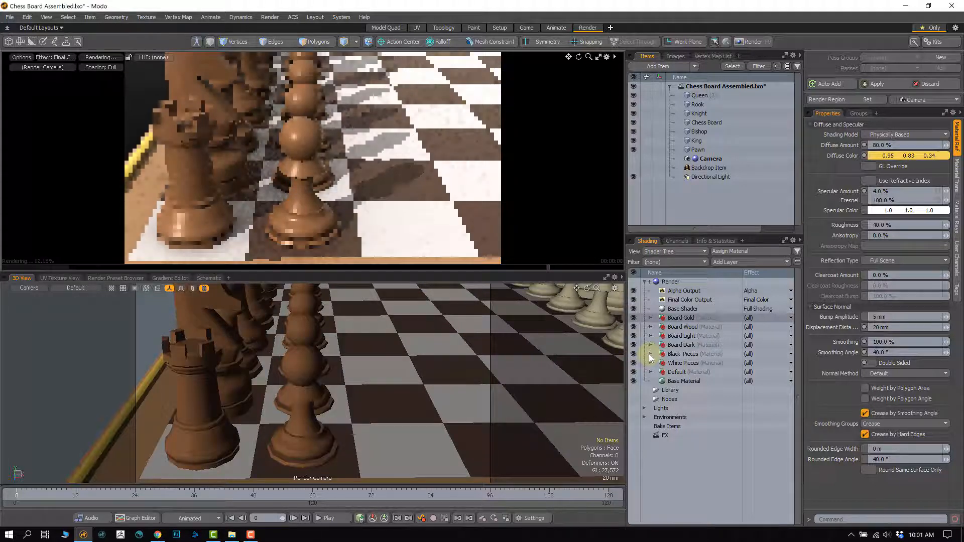
Darken the diffuse color of the Black Pieces material to RGB 0.37, 0.25, 0.16 and close the color picker
{"action": "left_click", "coordinate": [651, 354]}
{"action": "left_click", "coordinate": [679, 363]}
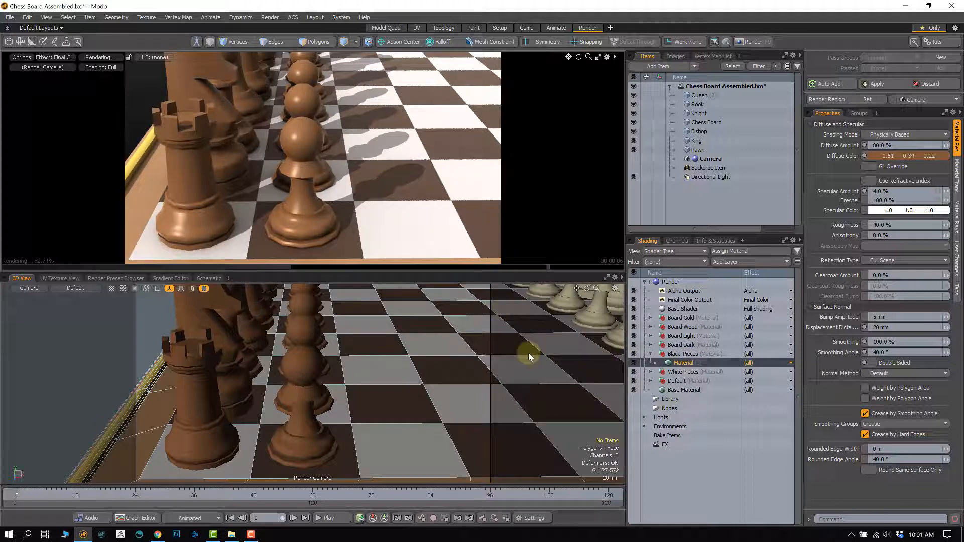
{"action": "double_click", "coordinate": [909, 155]}
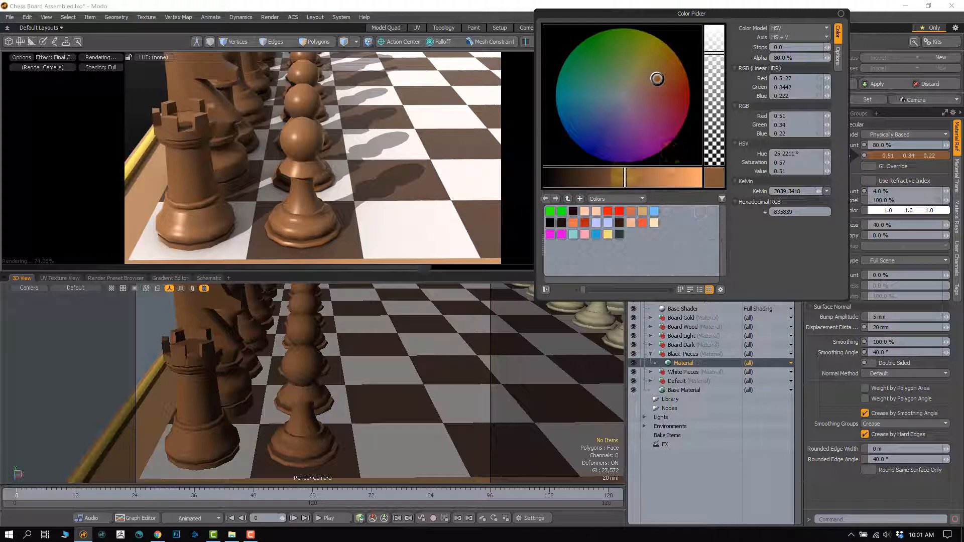
{"action": "left_click", "coordinate": [617, 177]}
{"action": "left_click_drag", "start_coordinate": [617, 177], "coordinate": [602, 177]}
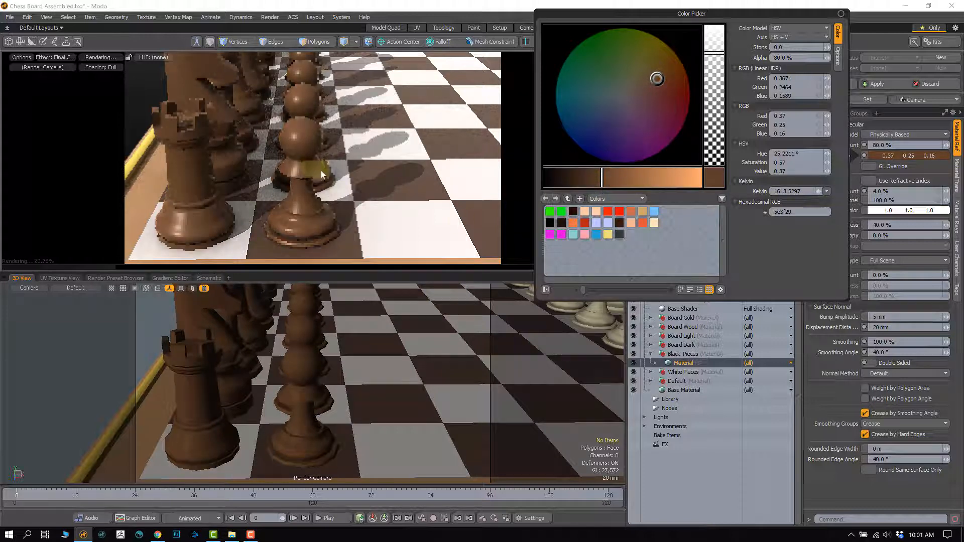
{"action": "left_click", "coordinate": [411, 364]}
{"action": "left_click", "coordinate": [398, 360]}
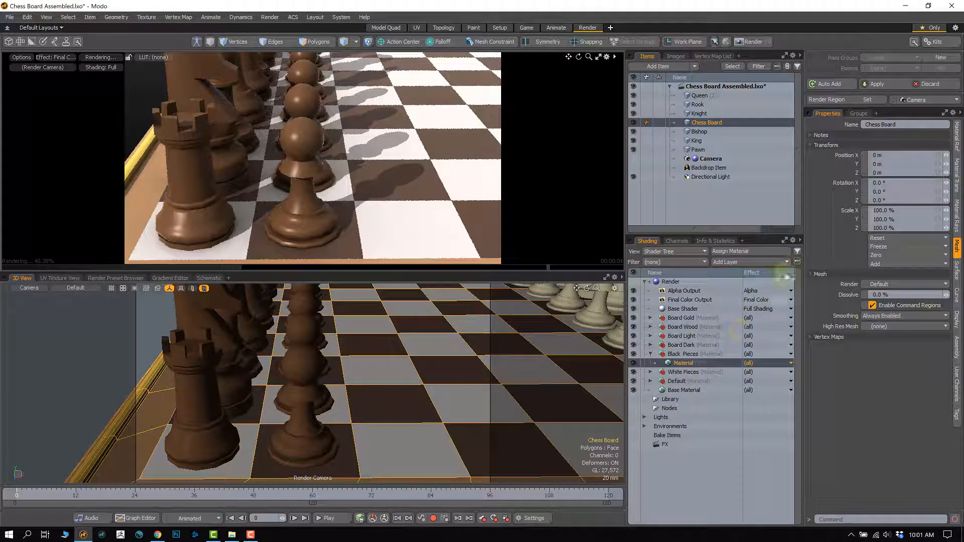
Set the specular amount of the Black Pieces material to 100%
{"action": "left_click", "coordinate": [682, 354]}
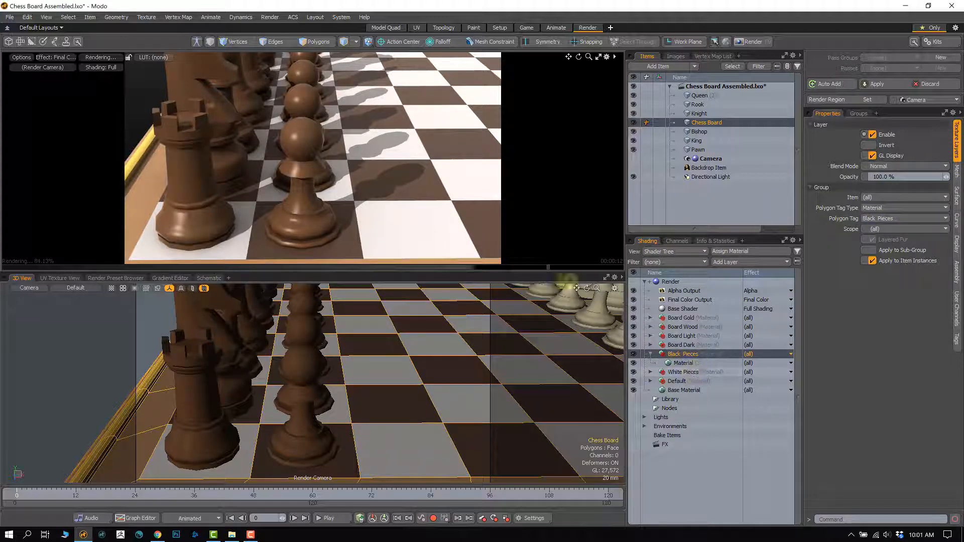
{"action": "left_click", "coordinate": [683, 363]}
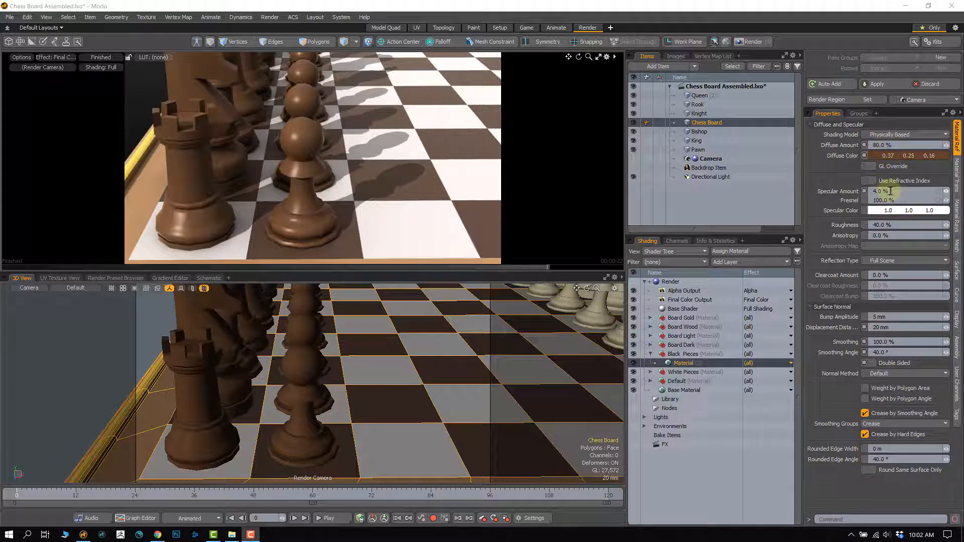
{"action": "left_click", "coordinate": [882, 191]}
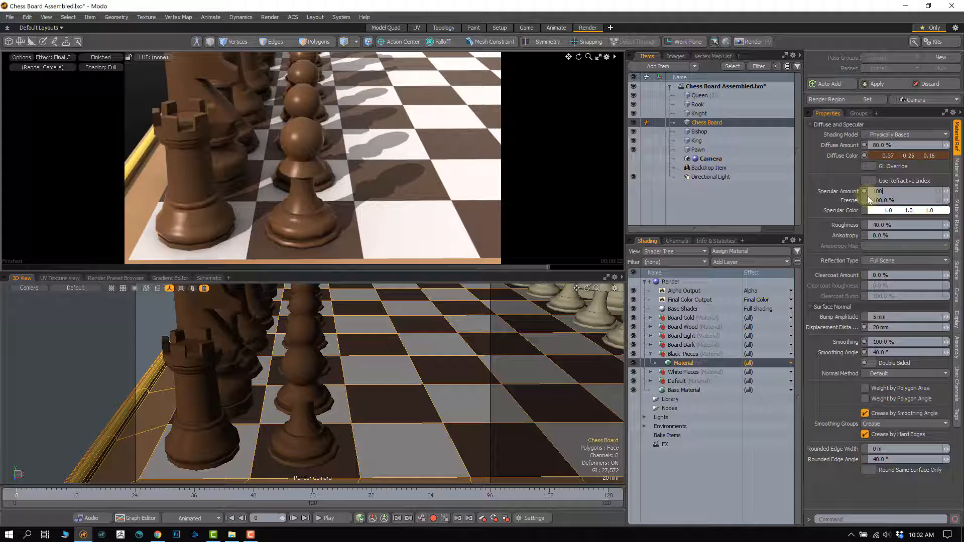
{"action": "key", "text": "Return"}
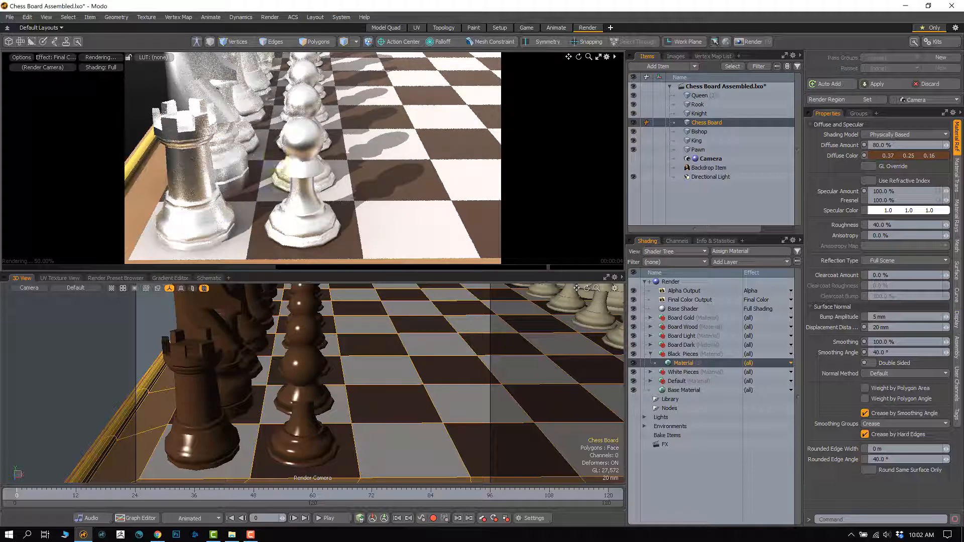
Try specular amounts of 4%, 8% and 2% on the Black Pieces material
{"action": "left_click", "coordinate": [898, 191]}
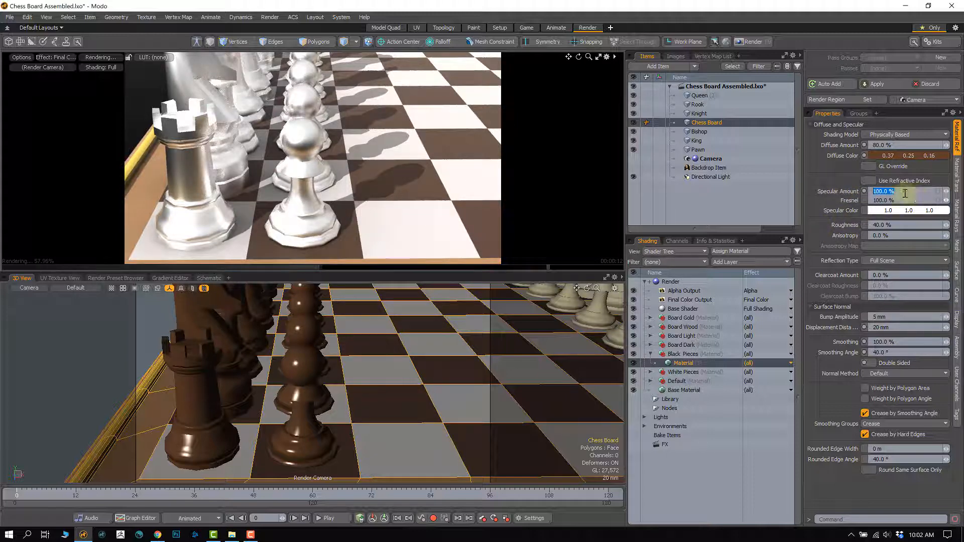
{"action": "key", "text": "Return"}
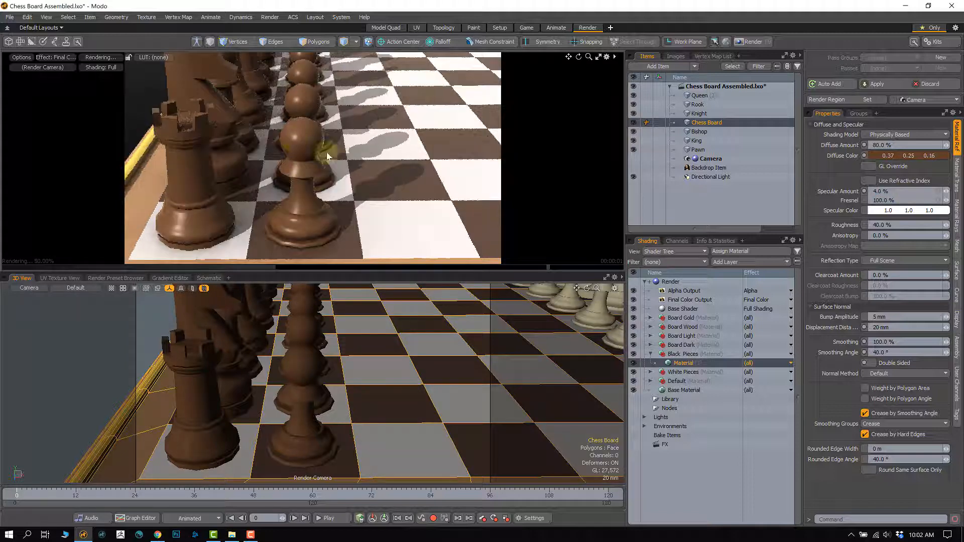
{"action": "left_click_drag", "start_coordinate": [897, 194], "coordinate": [839, 196]}
{"action": "type", "text": "8"}
{"action": "key", "text": "Return"}
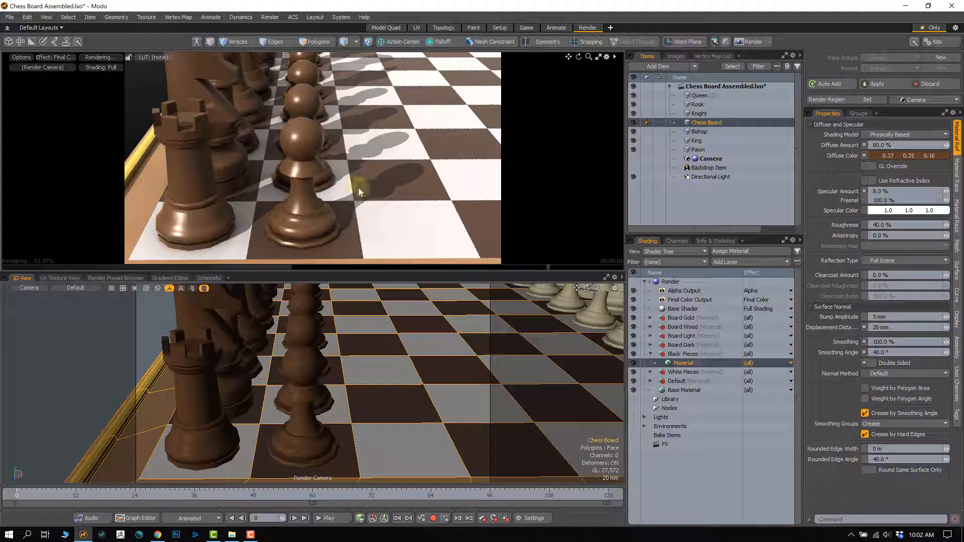
{"action": "left_click_drag", "start_coordinate": [892, 192], "coordinate": [833, 203]}
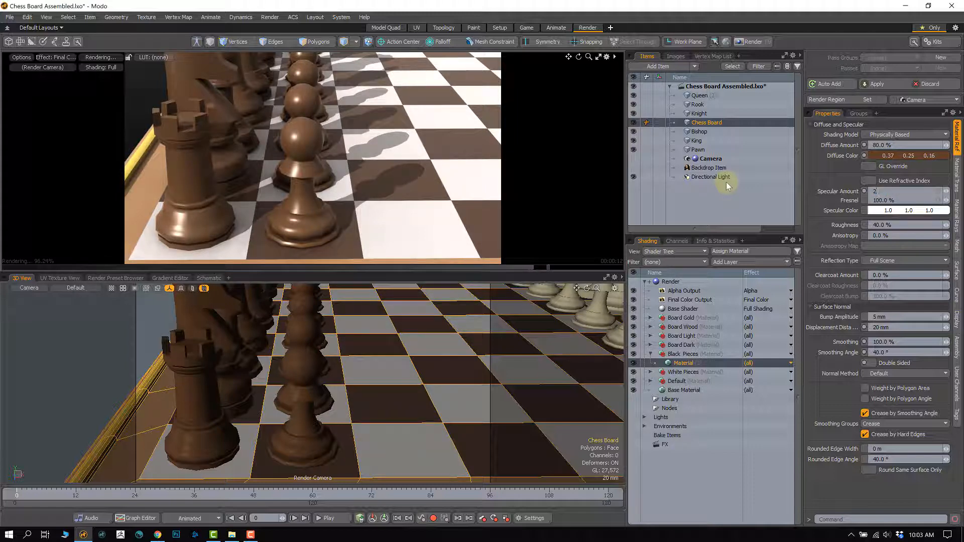
{"action": "key", "text": "Return"}
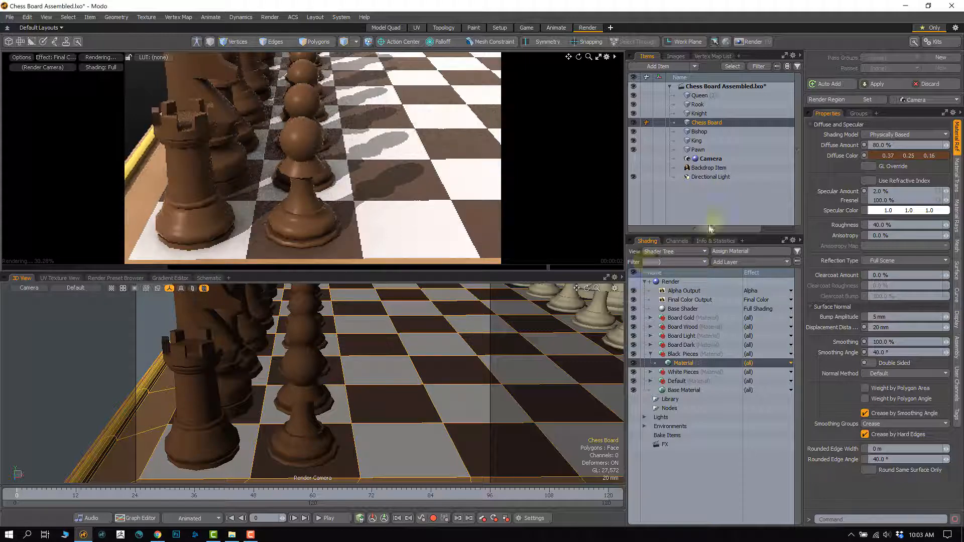
Set the specular amount of the Black Pieces material to 1.5%
{"action": "left_click", "coordinate": [891, 191]}
{"action": "type", "text": "1"}
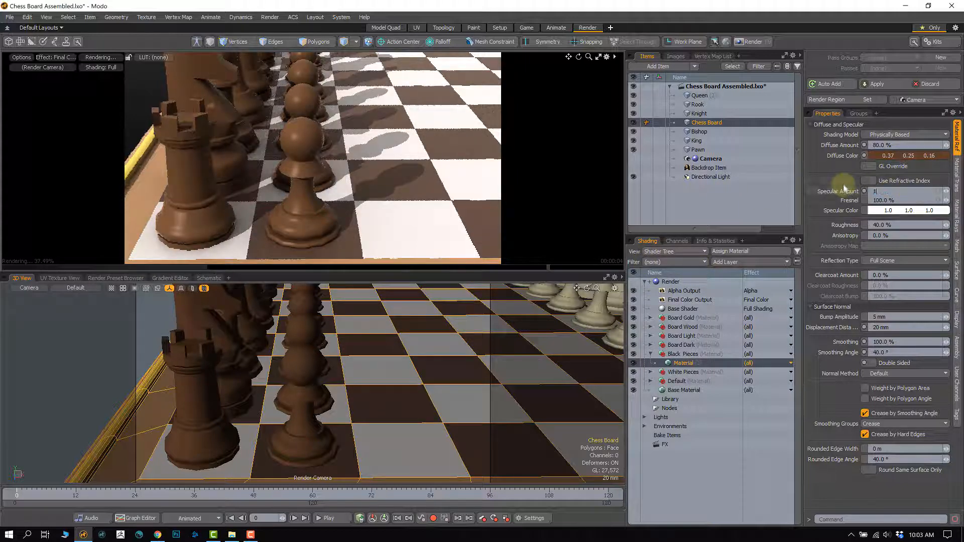
{"action": "type", "text": ".5"}
{"action": "key", "text": "Return"}
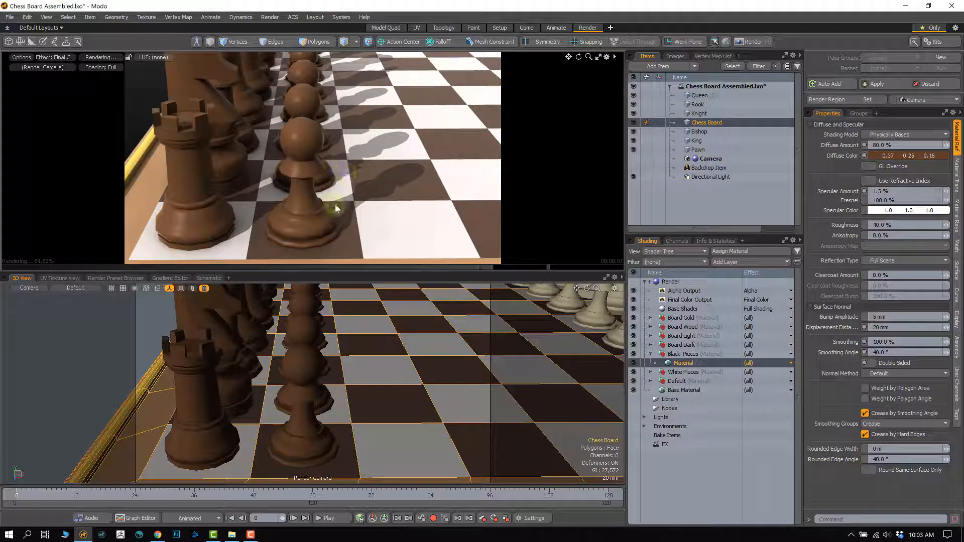
Turn the render camera to the white rook and pawn, and hide and re-enable the White Pieces material group to check its effect
{"action": "left_click_drag", "start_coordinate": [374, 379], "coordinate": [336, 382], "text": "alt+shift"}
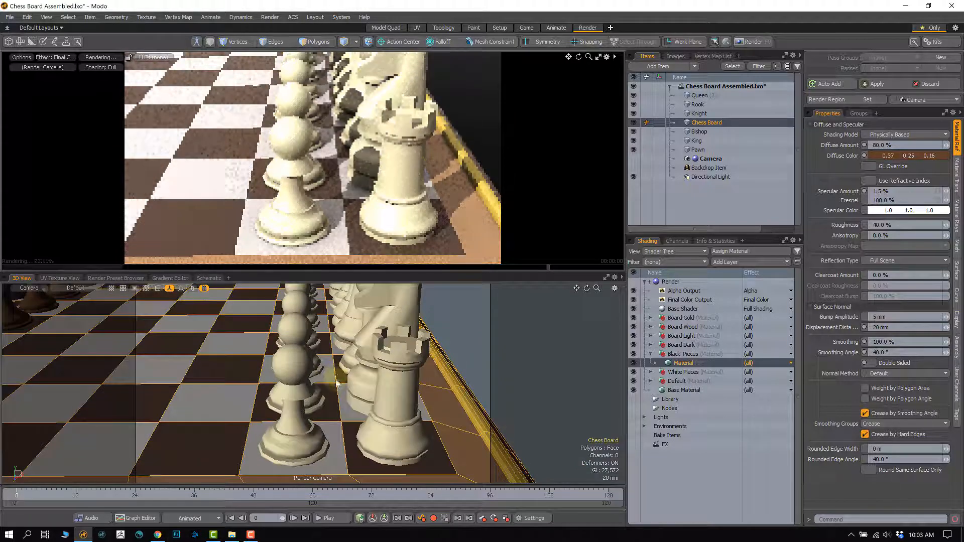
{"action": "left_click", "coordinate": [651, 355]}
{"action": "left_click", "coordinate": [634, 363]}
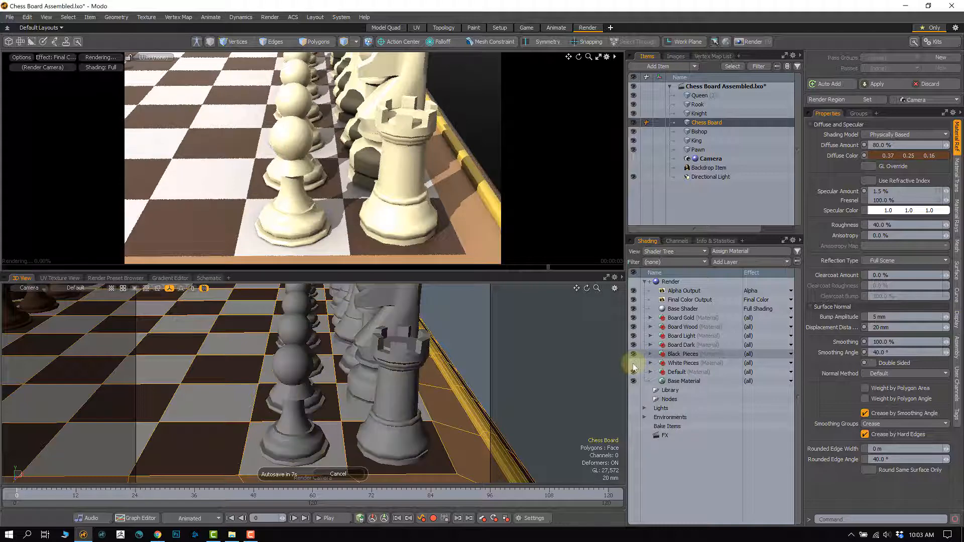
{"action": "left_click", "coordinate": [633, 364]}
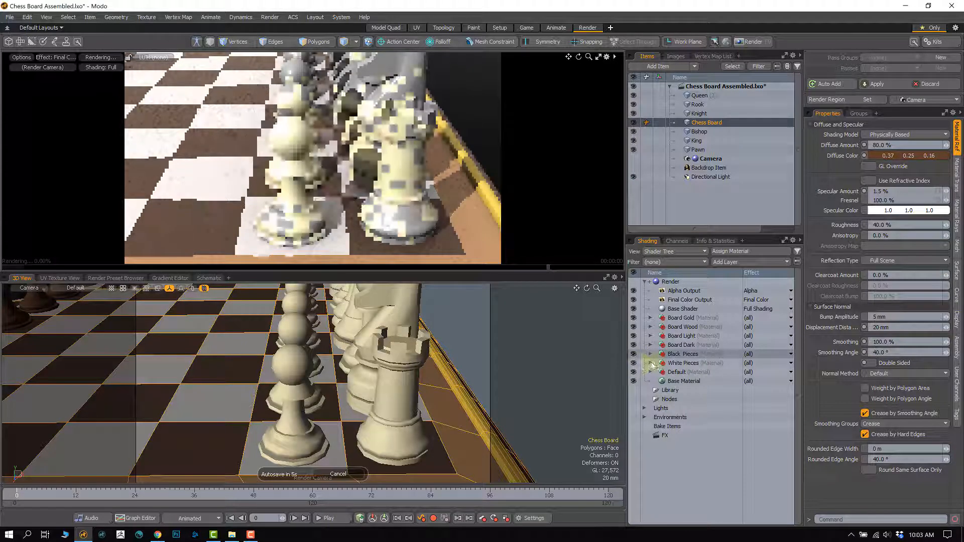
Set the specular amount of the White Pieces material to 1.5%
{"action": "left_click", "coordinate": [651, 363]}
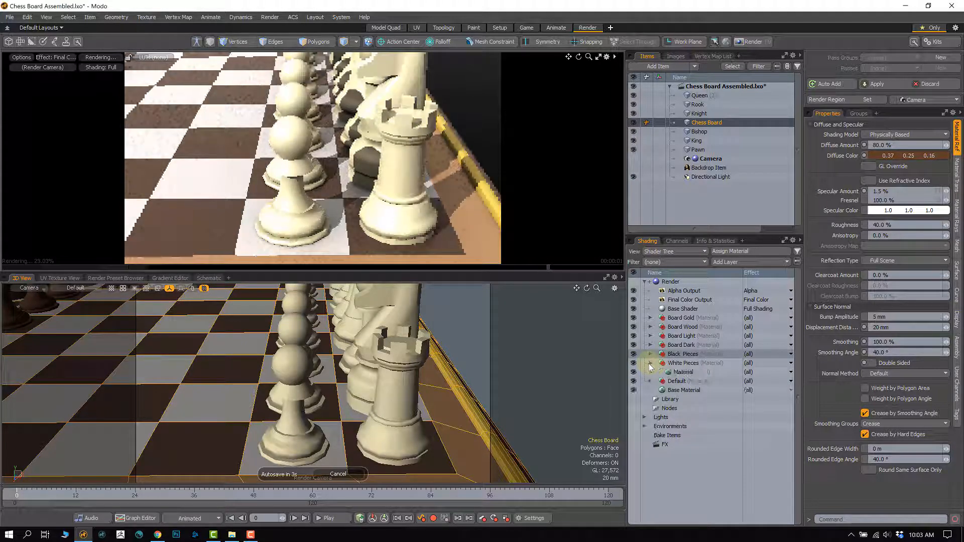
{"action": "left_click", "coordinate": [676, 372]}
{"action": "left_click", "coordinate": [890, 192]}
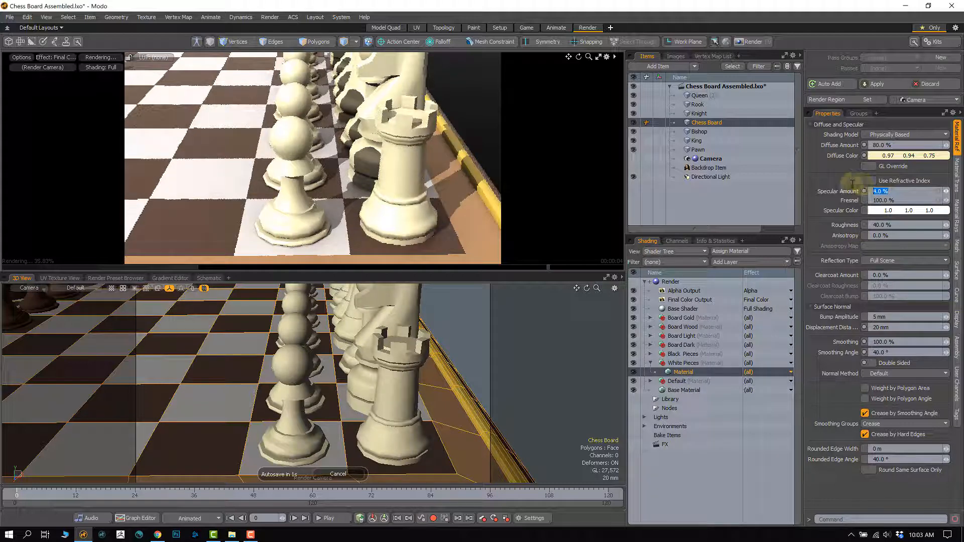
{"action": "type", "text": "1."}
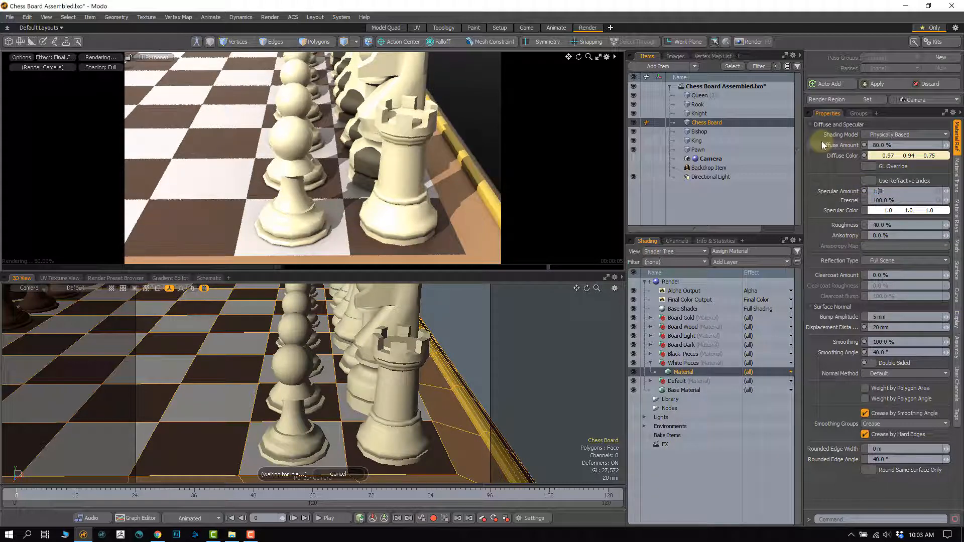
{"action": "type", "text": "5"}
{"action": "key", "text": "Return"}
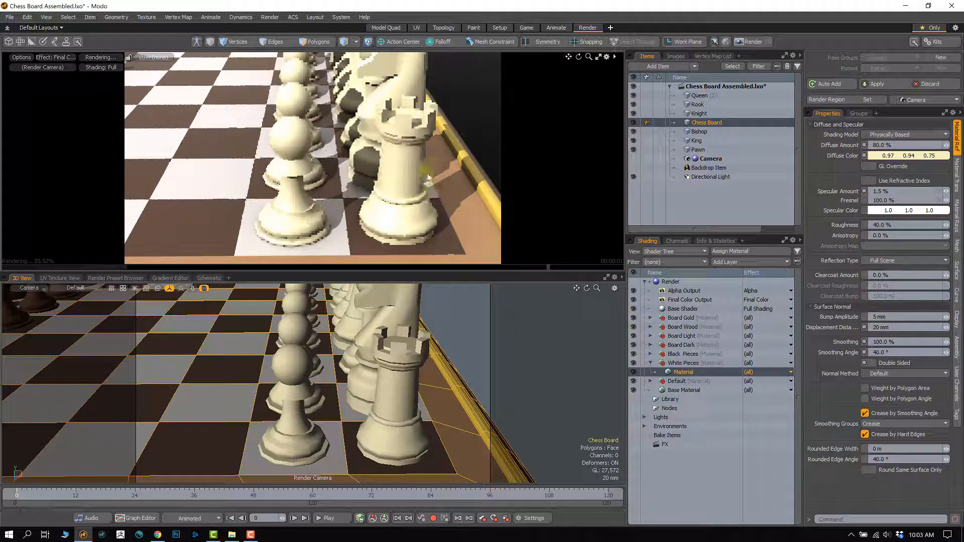
Darken the diffuse color of the White Pieces material to RGB 0.86, 0.83, 0.7 and close the color picker
{"action": "left_click", "coordinate": [911, 159]}
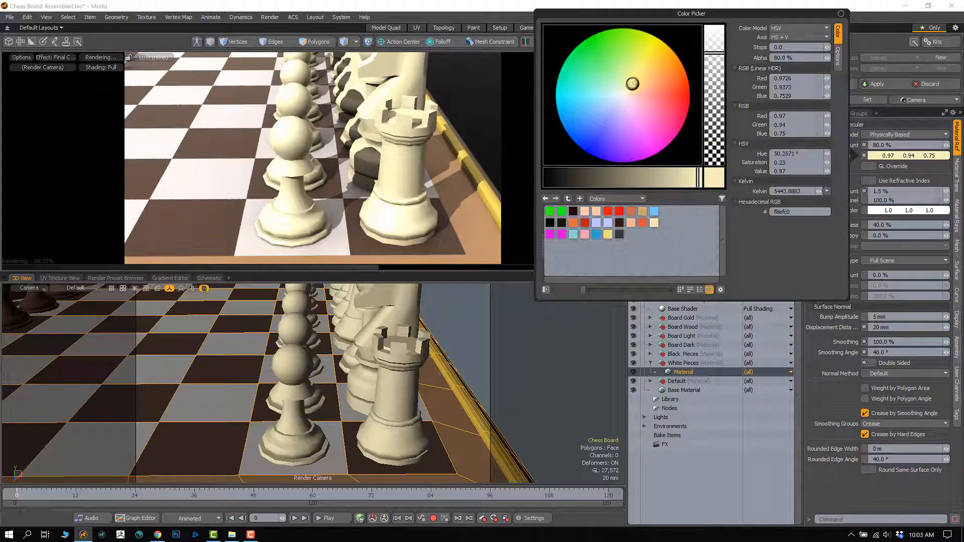
{"action": "left_click_drag", "start_coordinate": [632, 83], "coordinate": [631, 87]}
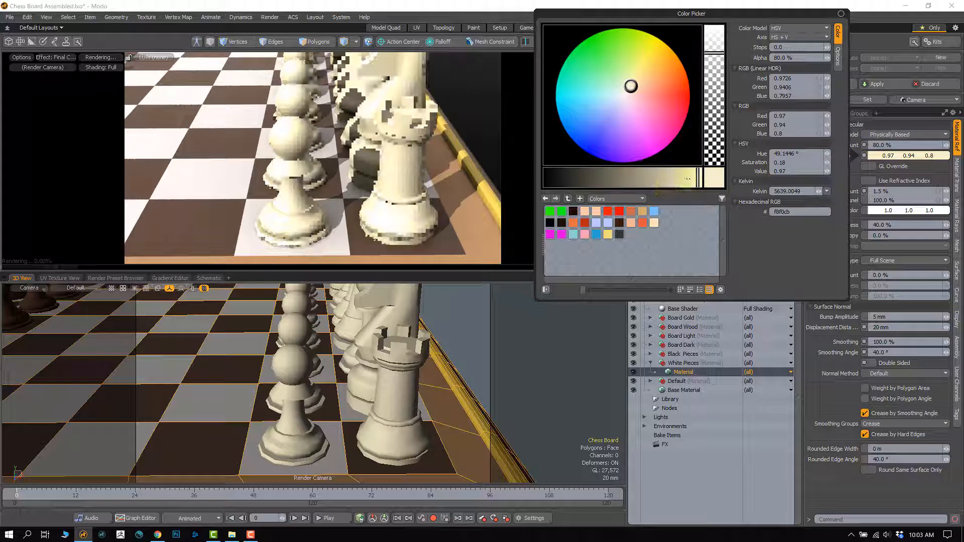
{"action": "left_click_drag", "start_coordinate": [697, 180], "coordinate": [680, 180]}
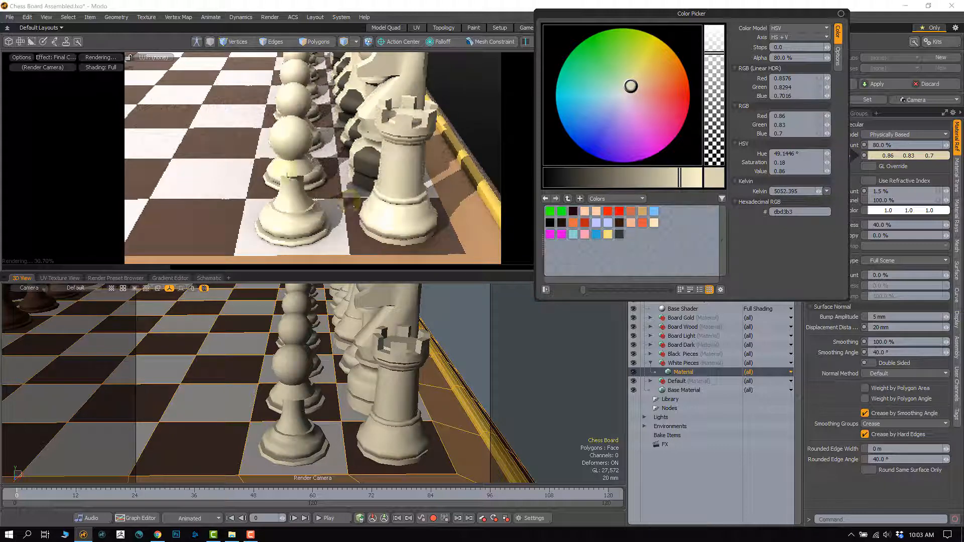
{"action": "left_click", "coordinate": [456, 315]}
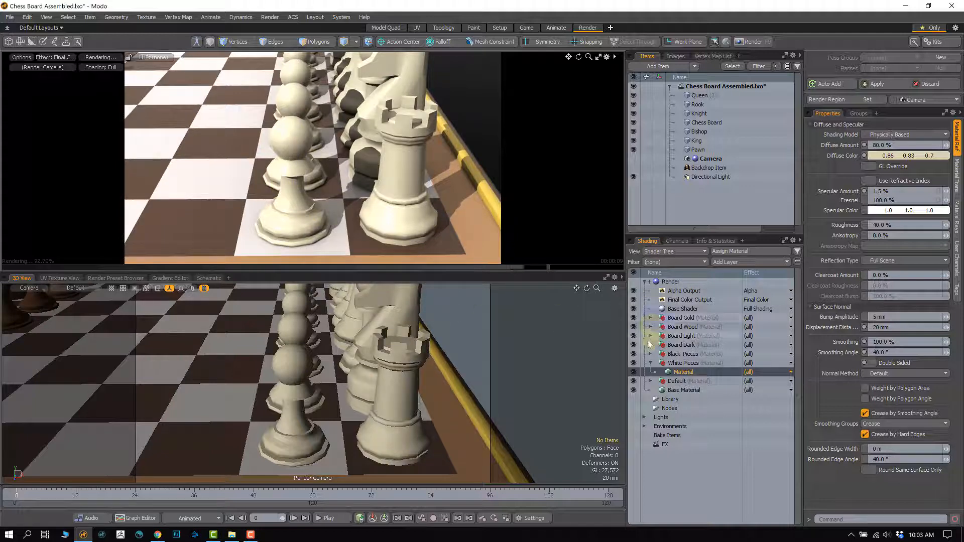
Set the roughness of the Board Light material to 0%
{"action": "left_click", "coordinate": [683, 345]}
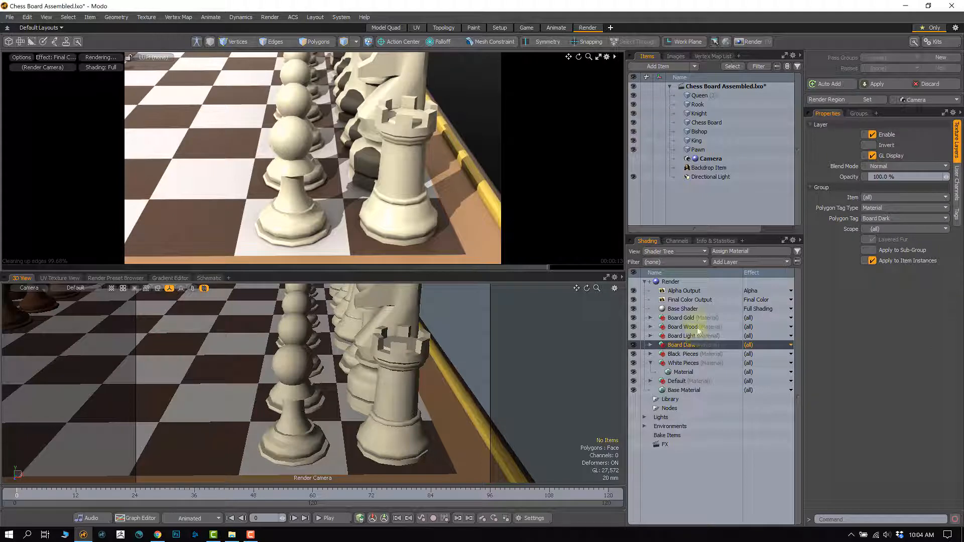
{"action": "left_click", "coordinate": [683, 336]}
{"action": "left_click", "coordinate": [651, 336]}
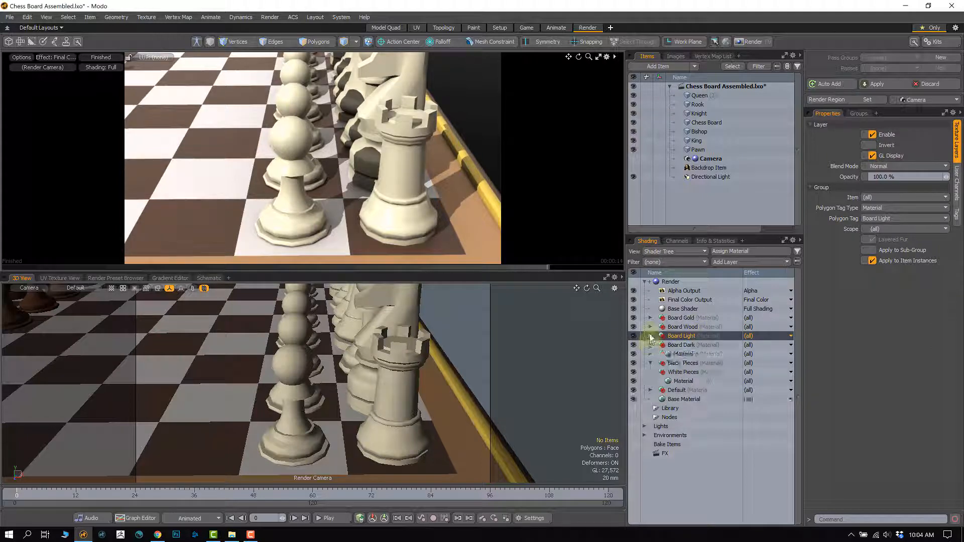
{"action": "left_click", "coordinate": [651, 354]}
{"action": "left_click", "coordinate": [683, 345]}
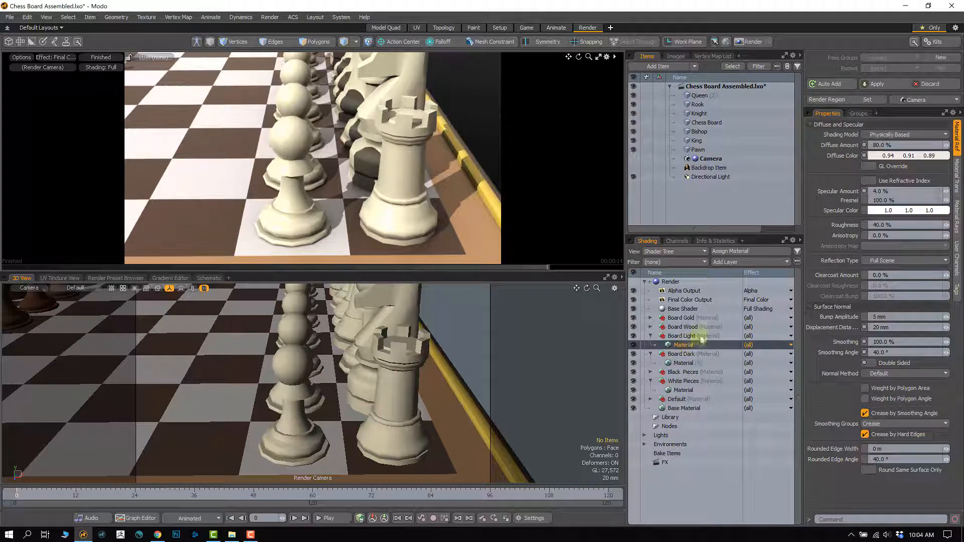
{"action": "left_click_drag", "start_coordinate": [362, 354], "coordinate": [366, 361], "text": "alt"}
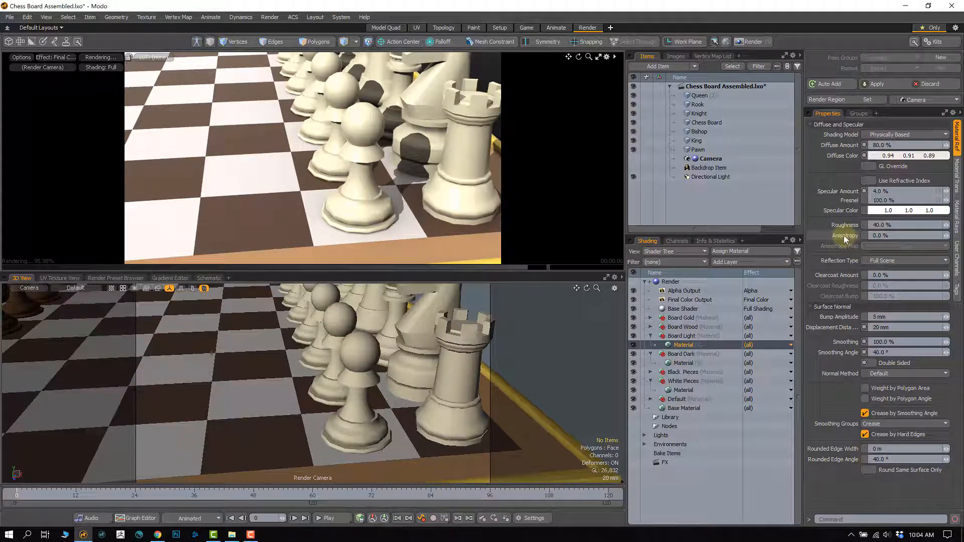
{"action": "left_click", "coordinate": [898, 225]}
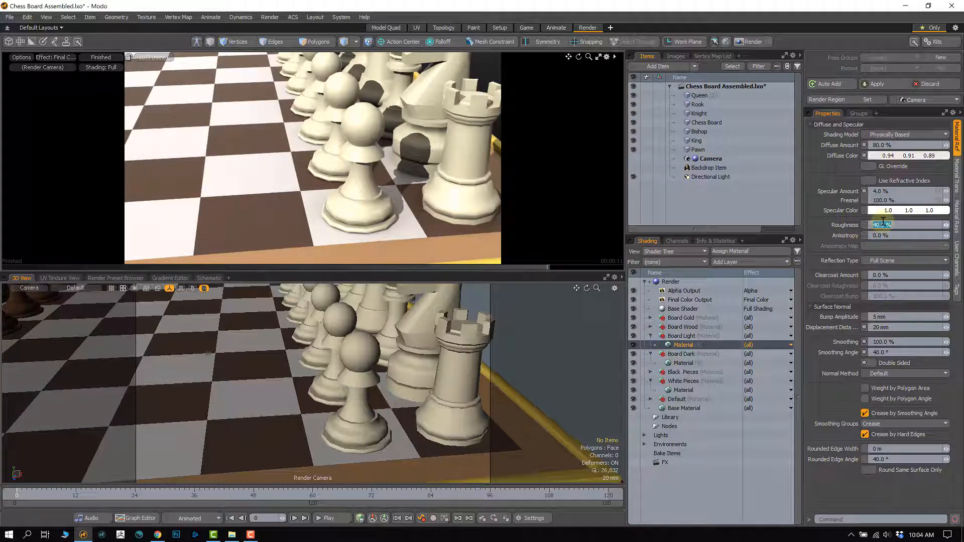
{"action": "key", "text": "Return"}
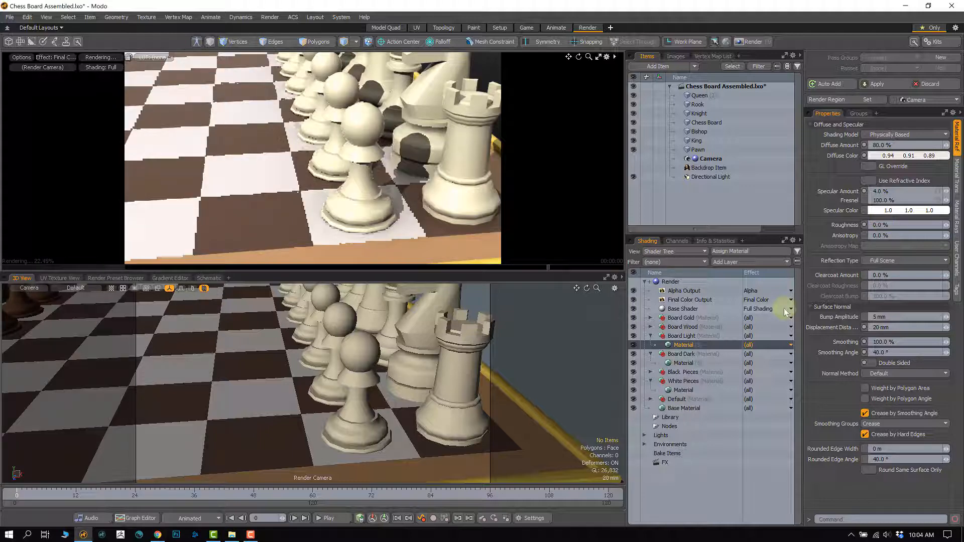
Set the roughness of the Board Dark material to 0%
{"action": "left_click", "coordinate": [684, 363]}
{"action": "left_click", "coordinate": [892, 226]}
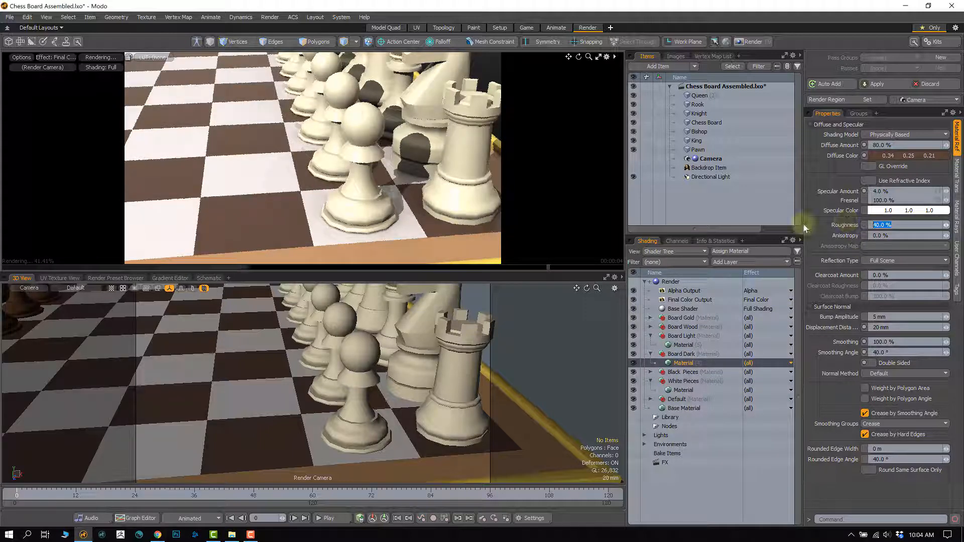
{"action": "type", "text": "0"}
{"action": "key", "text": "Return"}
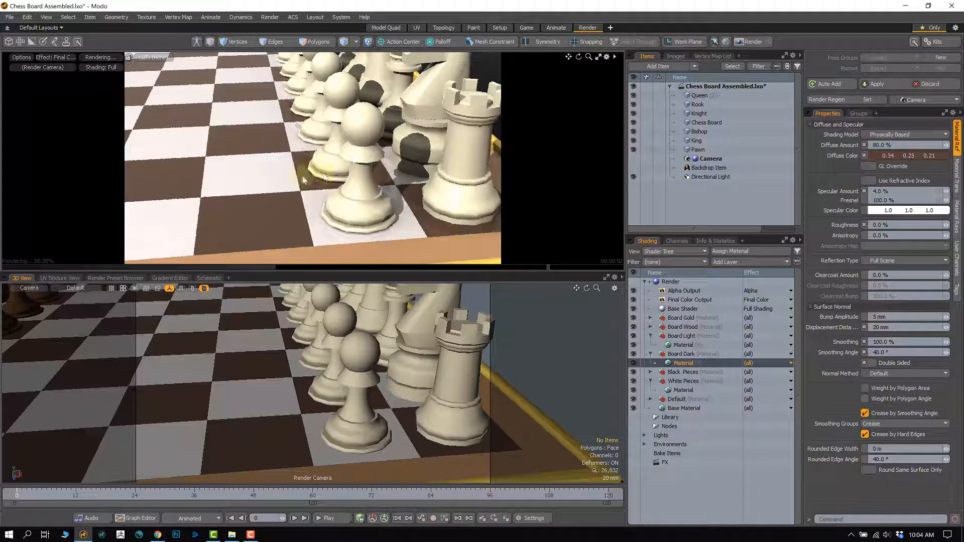
Select all polygons of the second white pawn from the near corner and rotate the pawn onto its side
{"action": "left_click_drag", "start_coordinate": [292, 206], "coordinate": [322, 224], "text": "ctrl+alt"}
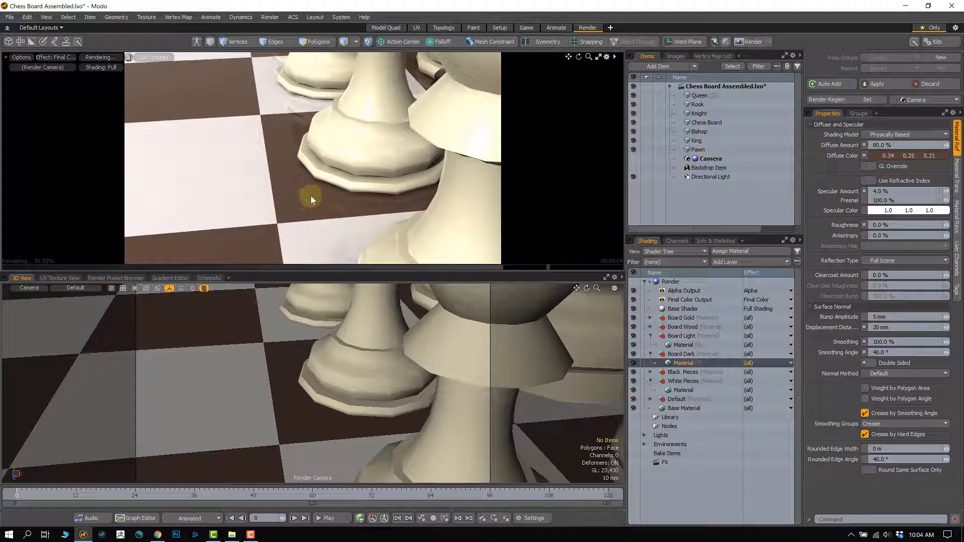
{"action": "scroll", "coordinate": [311, 196], "scroll_direction": "down", "scroll_amount": 1}
{"action": "left_click", "coordinate": [343, 382]}
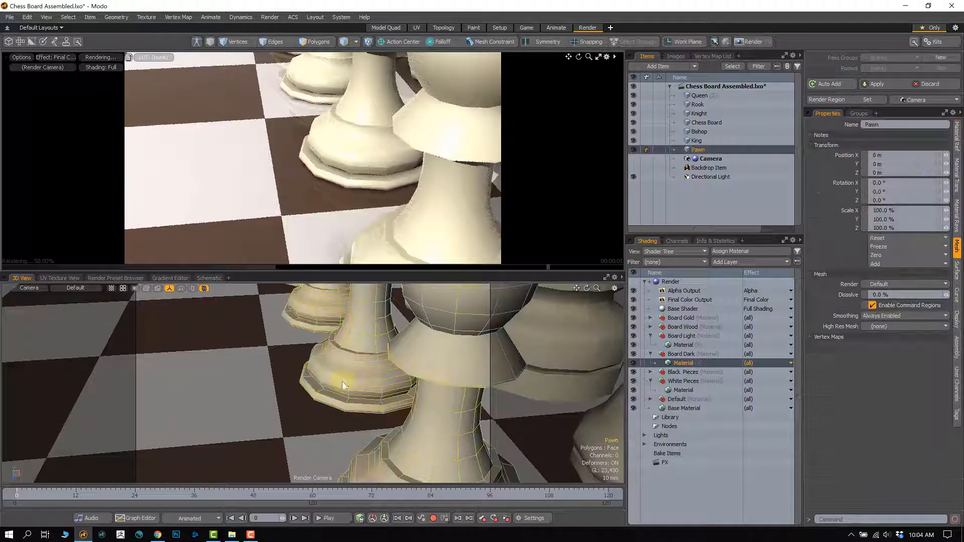
{"action": "key", "text": "3"}
{"action": "double_click", "coordinate": [344, 369]}
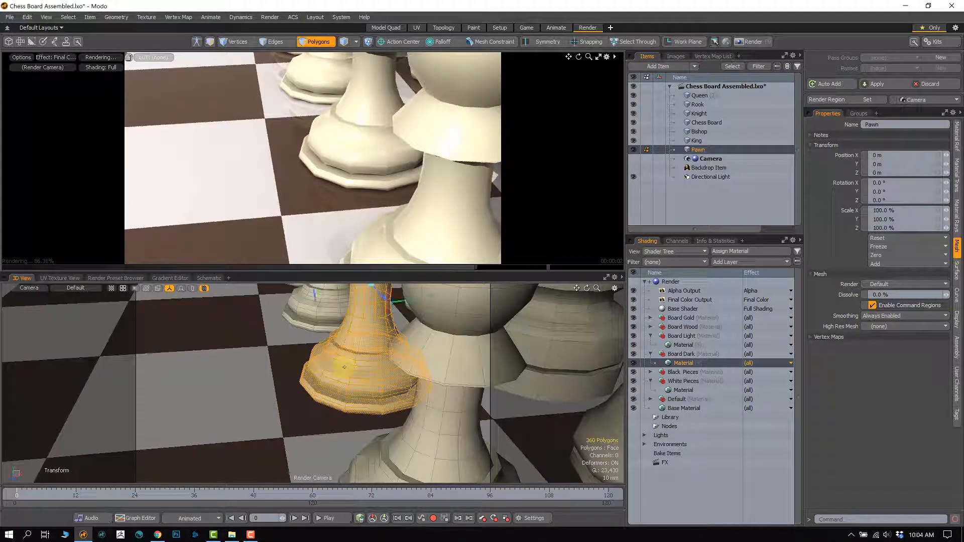
{"action": "scroll", "coordinate": [344, 375], "scroll_direction": "down", "scroll_amount": 2}
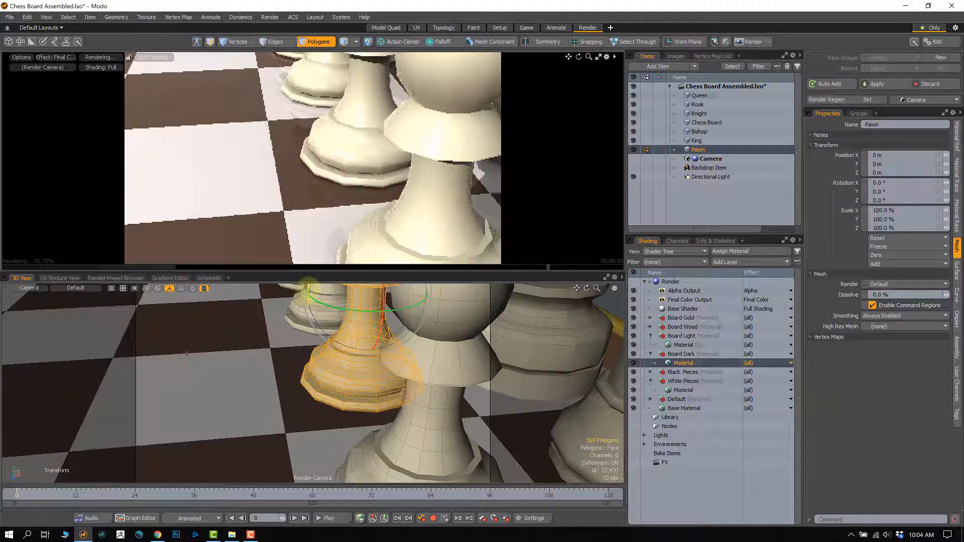
{"action": "left_click_drag", "start_coordinate": [308, 288], "coordinate": [342, 353]}
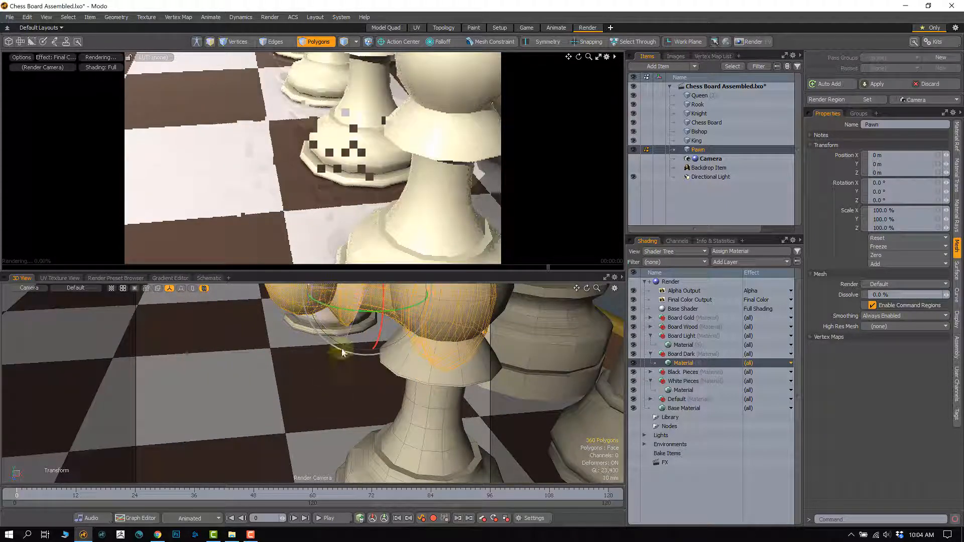
Try moving the tipped pawn lower over its dark square to check its reflection in the board, and undo the move
{"action": "key", "text": "w"}
{"action": "left_click_drag", "start_coordinate": [363, 305], "coordinate": [317, 349], "text": "alt+shift"}
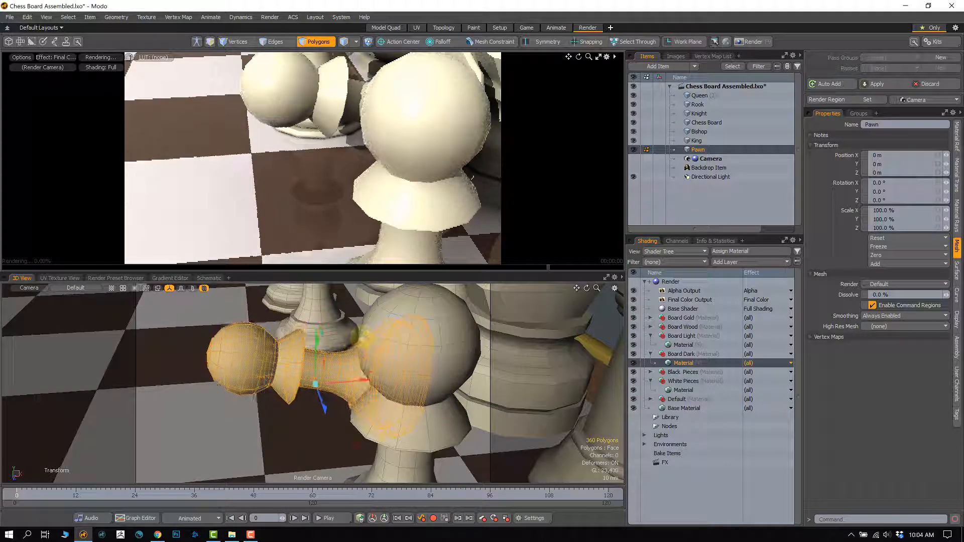
{"action": "left_click_drag", "start_coordinate": [319, 208], "coordinate": [330, 201], "text": "alt+shift"}
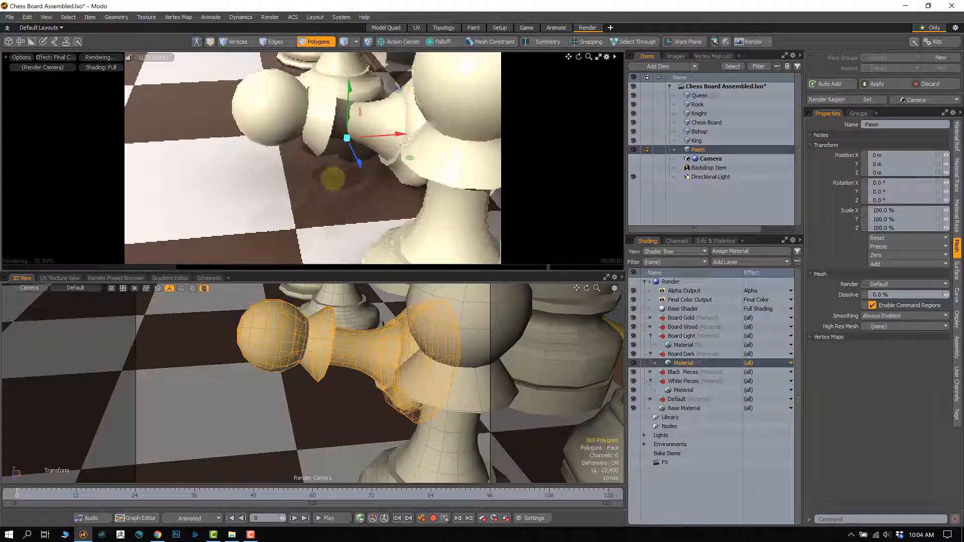
{"action": "mouse_move", "coordinate": [332, 164]}
{"action": "left_mouse_down", "text": "alt"}
{"action": "mouse_move", "coordinate": [331, 181]}
{"action": "mouse_move", "coordinate": [337, 156]}
{"action": "mouse_move", "coordinate": [329, 218]}
{"action": "mouse_move", "coordinate": [344, 163]}
{"action": "left_mouse_up", "text": "alt"}
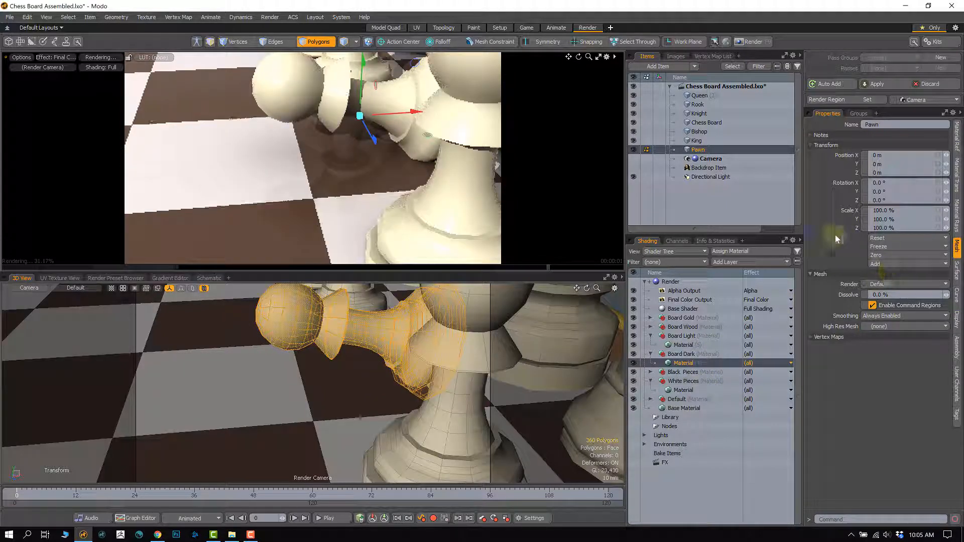
{"action": "mouse_move", "coordinate": [589, 369]}
{"action": "left_mouse_down", "text": "alt"}
{"action": "mouse_move", "coordinate": [583, 383]}
{"action": "mouse_move", "coordinate": [571, 363]}
{"action": "left_mouse_up", "text": "alt"}
{"action": "key", "text": "e"}
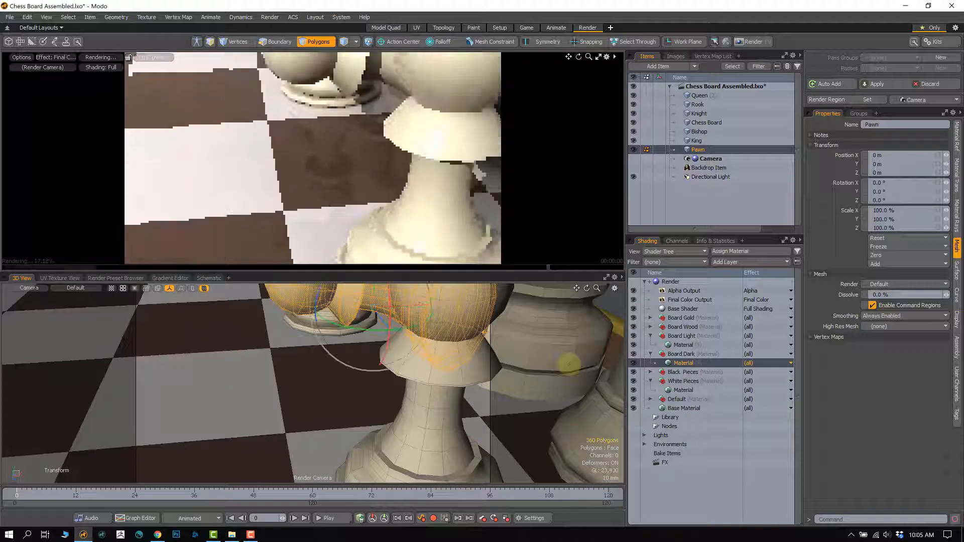
Undo the rotation of the second white pawn so that it stands upright on its dark square
{"action": "key", "text": "ctrl+z"}
{"action": "key", "text": "ctrl+z"}
{"action": "key", "text": "ctrl+z"}
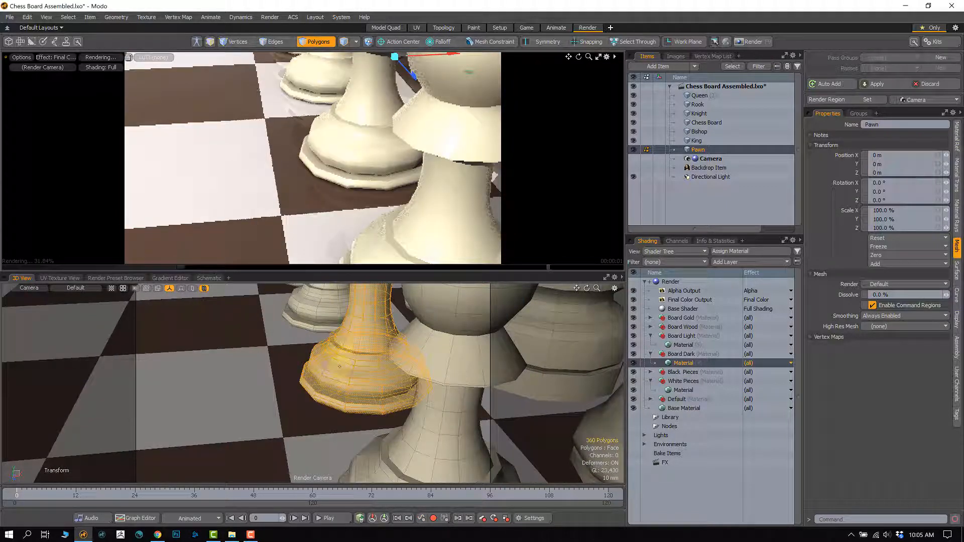
{"action": "left_click_drag", "start_coordinate": [305, 359], "coordinate": [324, 365], "text": "alt+shift"}
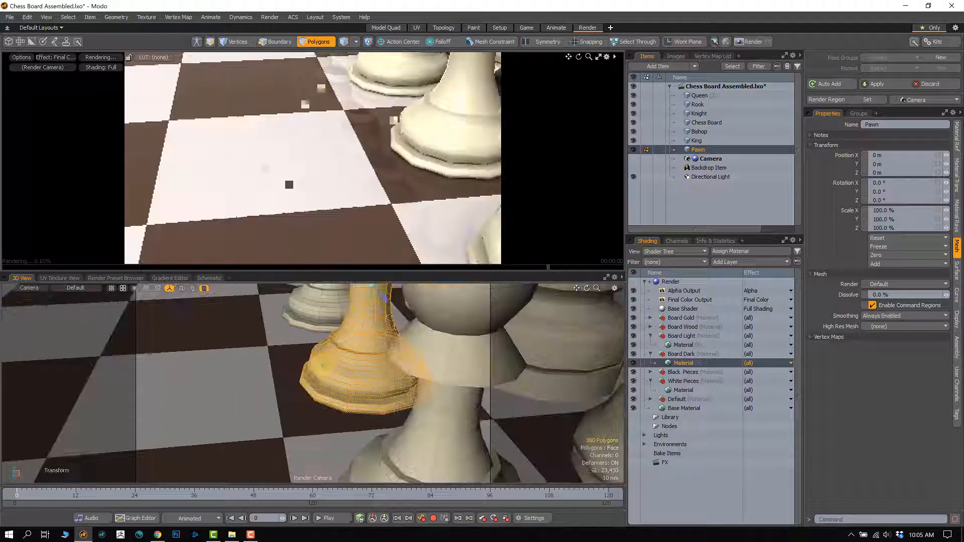
{"action": "left_click", "coordinate": [31, 289]}
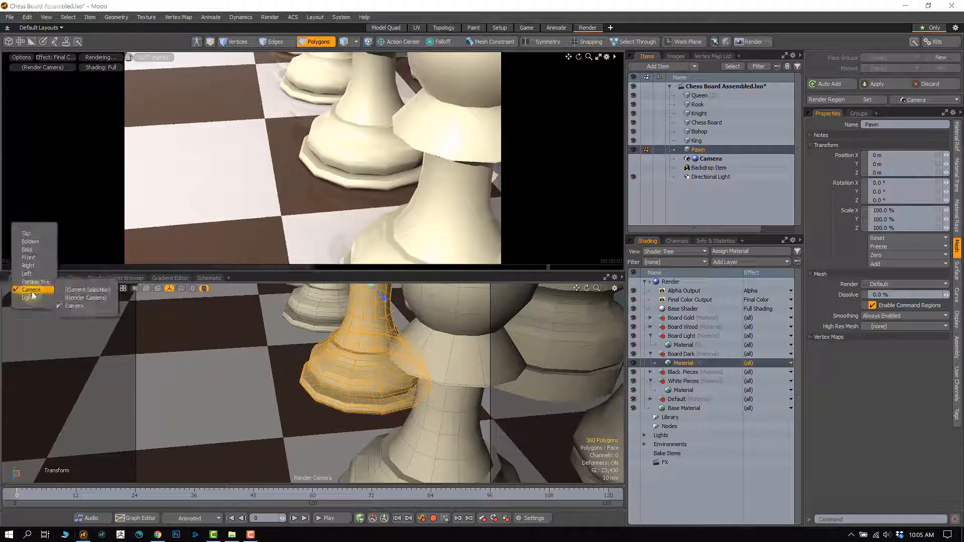
{"action": "left_click", "coordinate": [37, 282]}
{"action": "left_click_drag", "start_coordinate": [282, 377], "coordinate": [363, 371], "text": "alt+shift"}
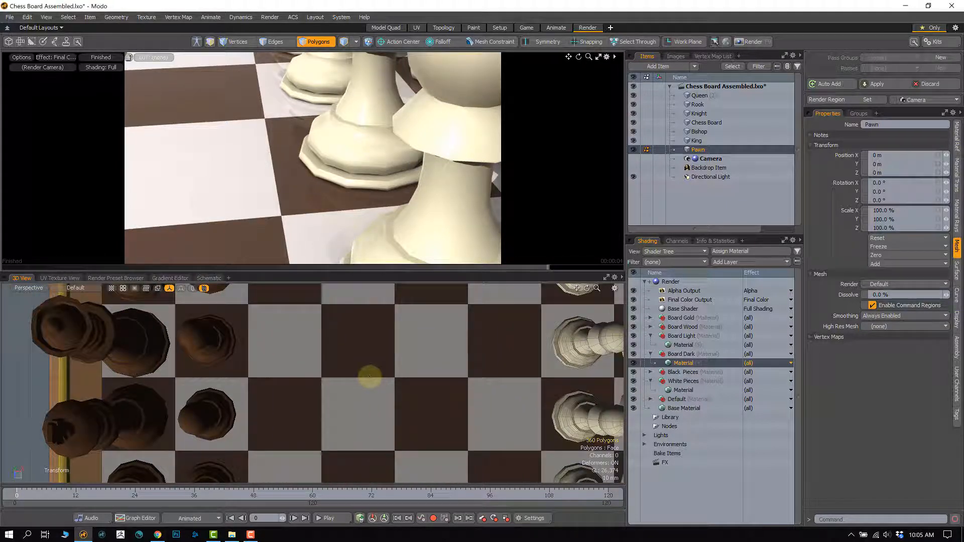
{"action": "left_click", "coordinate": [29, 287]}
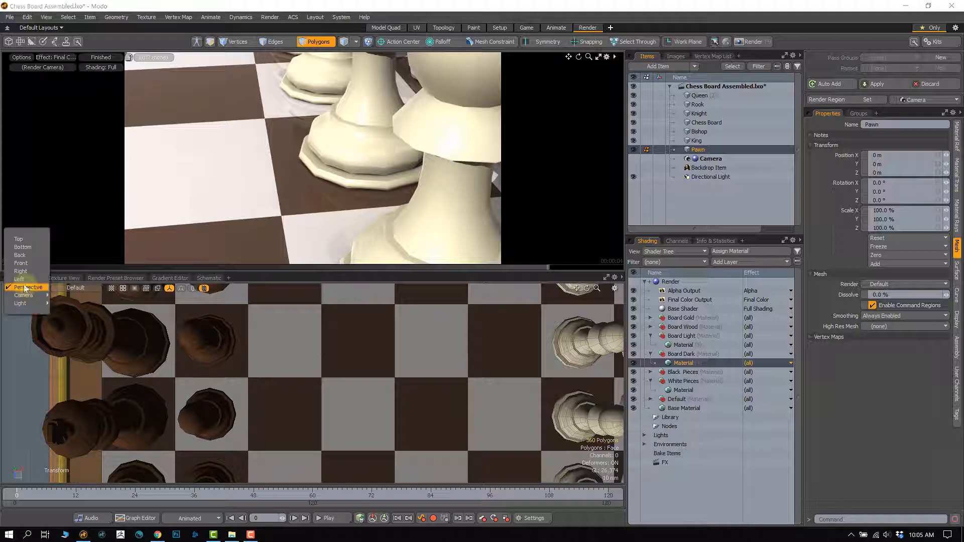
{"action": "mouse_move", "coordinate": [28, 300]}
{"action": "left_click", "coordinate": [78, 304]}
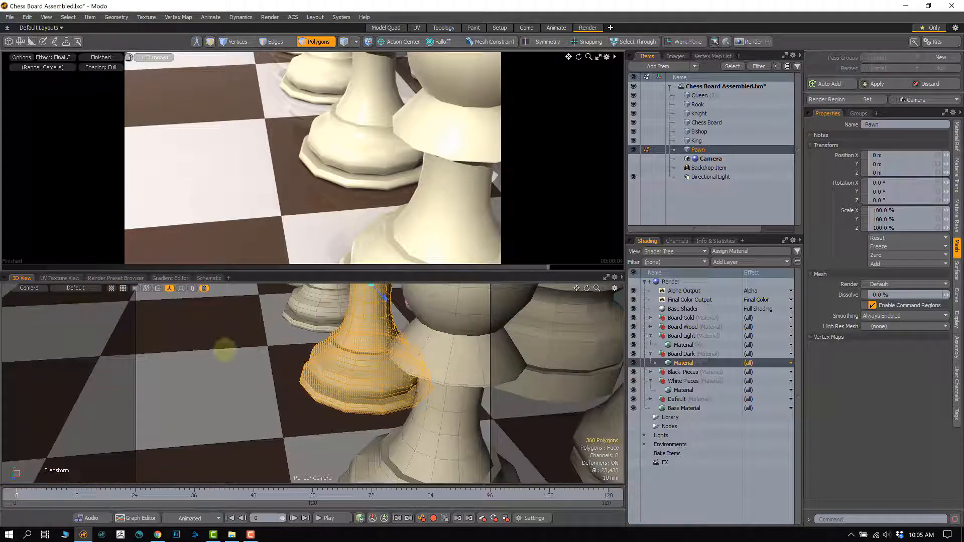
Leave the Transform tool and deselect the polygons of the second white pawn, keeping its base in the camera view
{"action": "left_click_drag", "start_coordinate": [421, 300], "coordinate": [423, 352], "text": "alt"}
{"action": "key", "text": "space"}
{"action": "left_click", "coordinate": [402, 370]}
{"action": "mouse_move", "coordinate": [390, 385]}
{"action": "left_mouse_down", "text": "alt"}
{"action": "mouse_move", "coordinate": [369, 402]}
{"action": "mouse_move", "coordinate": [364, 393]}
{"action": "mouse_move", "coordinate": [276, 388]}
{"action": "mouse_move", "coordinate": [389, 401]}
{"action": "left_mouse_up", "text": "alt"}
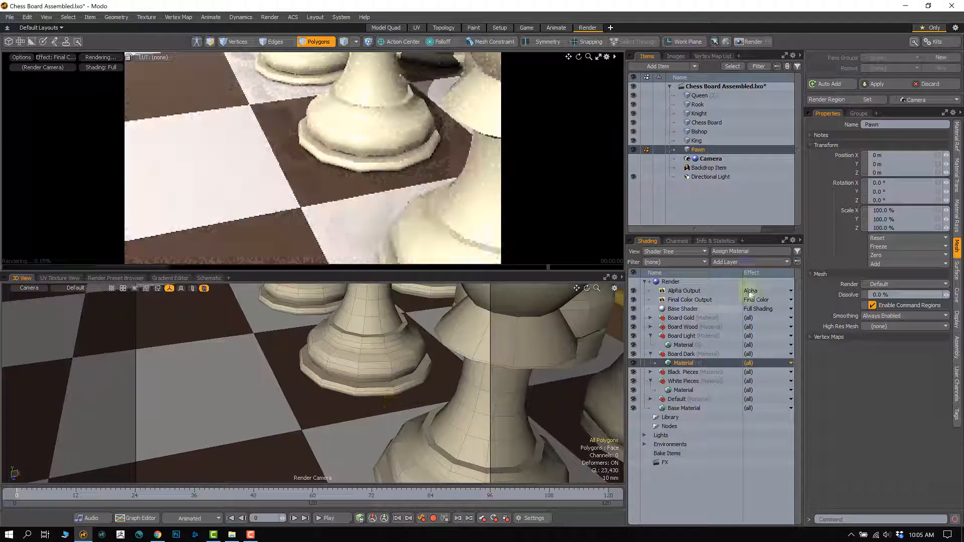
Compare the Board Light and Board Dark materials and show the Board Light material's diffuse, specular and roughness properties
{"action": "left_click", "coordinate": [683, 345]}
{"action": "left_click", "coordinate": [684, 363]}
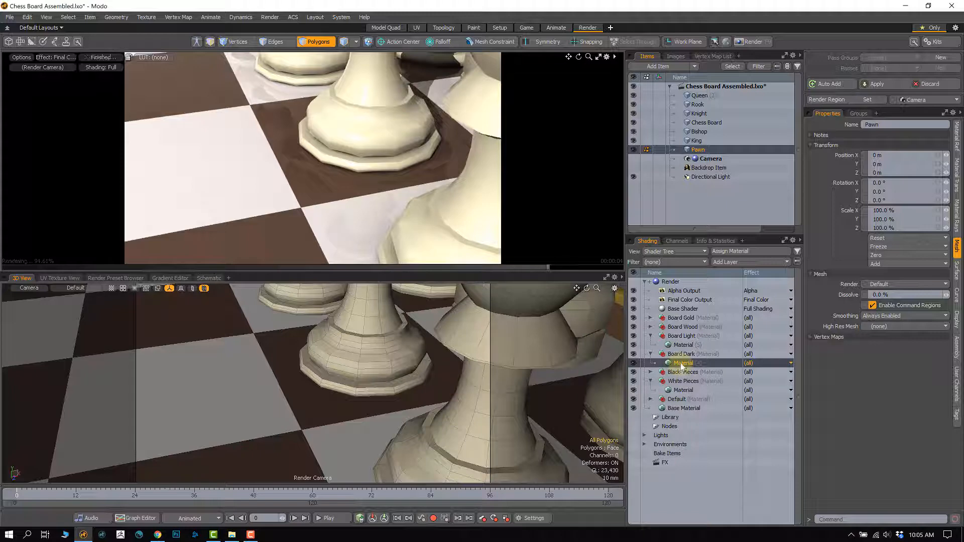
{"action": "left_click", "coordinate": [686, 345]}
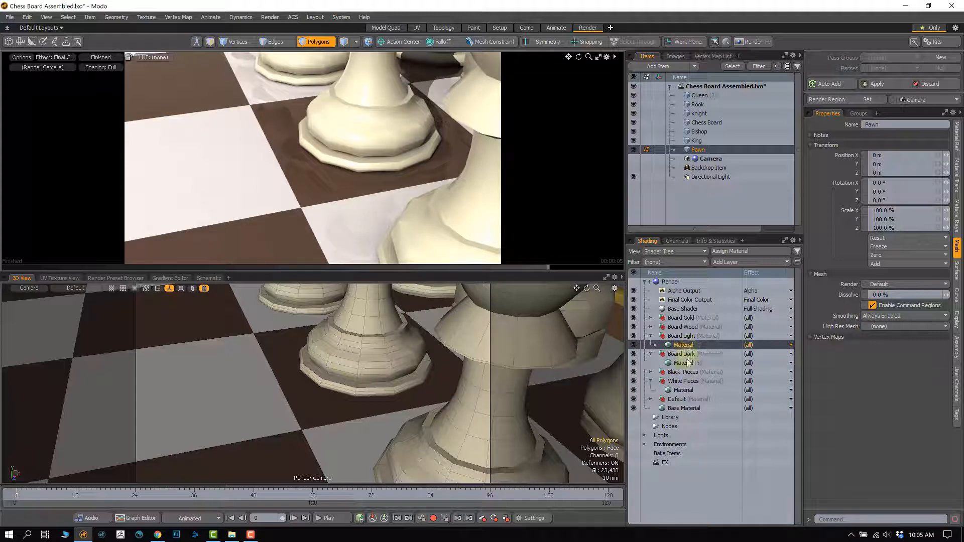
{"action": "left_click", "coordinate": [686, 363]}
{"action": "left_click", "coordinate": [688, 346]}
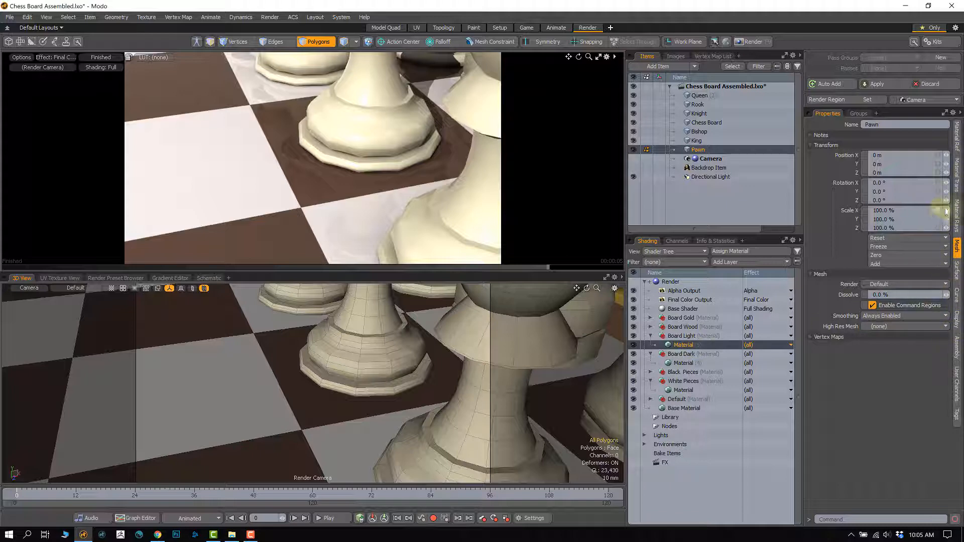
{"action": "left_click", "coordinate": [956, 140]}
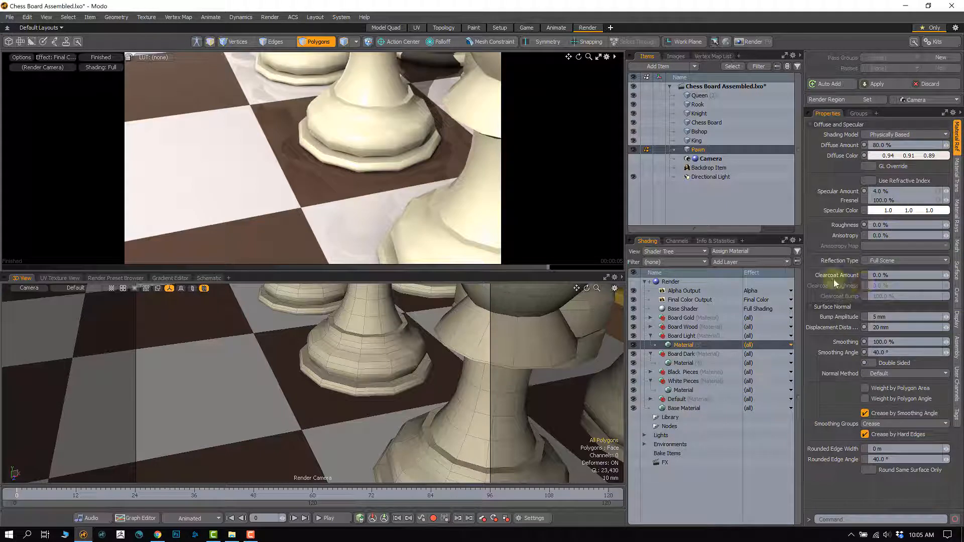
{"action": "left_click", "coordinate": [885, 225]}
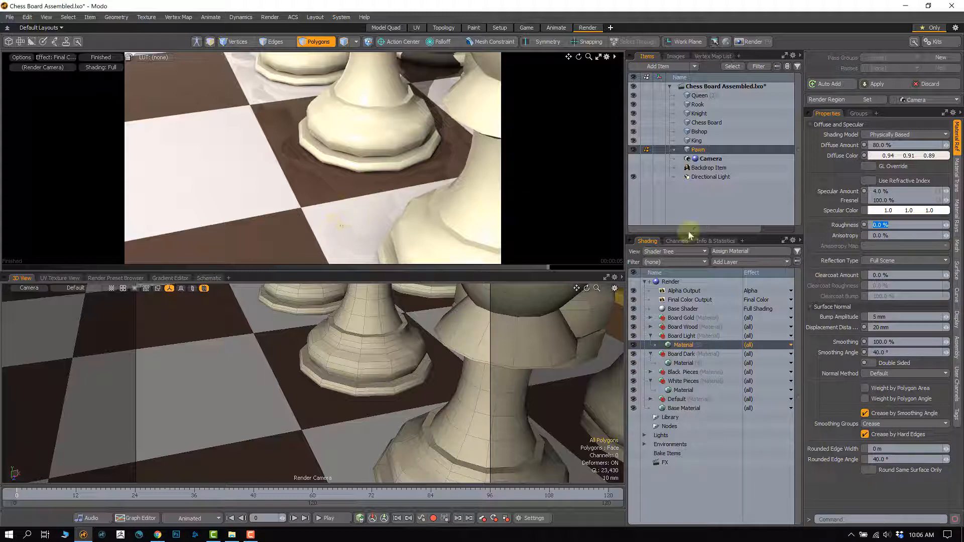
Try a roughness of 100% on the Board Dark material, check the preview render, and set it back to 0%
{"action": "left_click", "coordinate": [683, 363]}
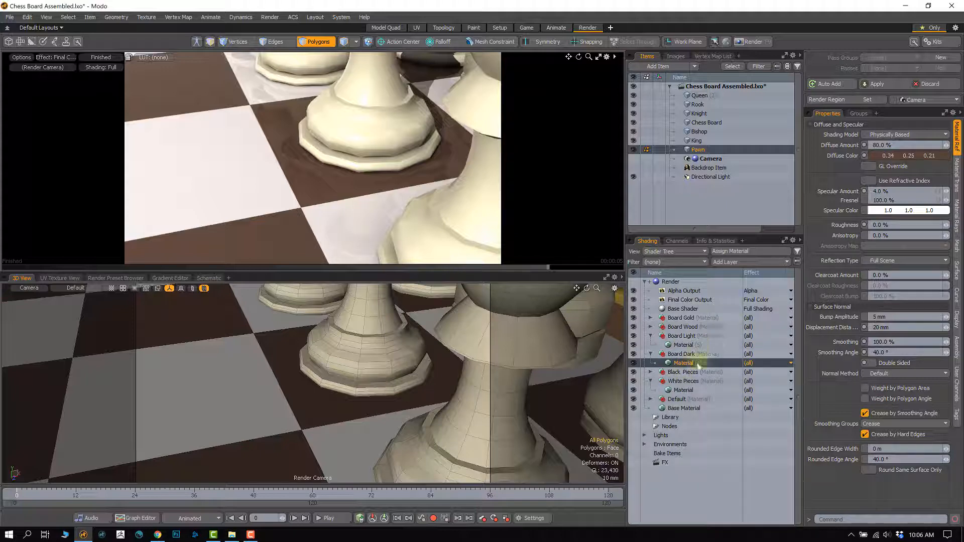
{"action": "left_click", "coordinate": [895, 226]}
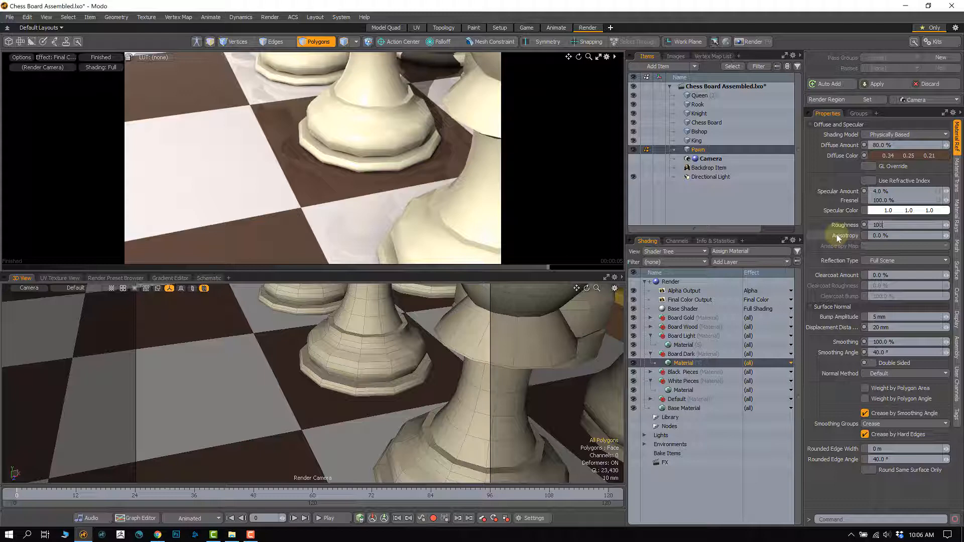
{"action": "type", "text": "100"}
{"action": "key", "text": "Return"}
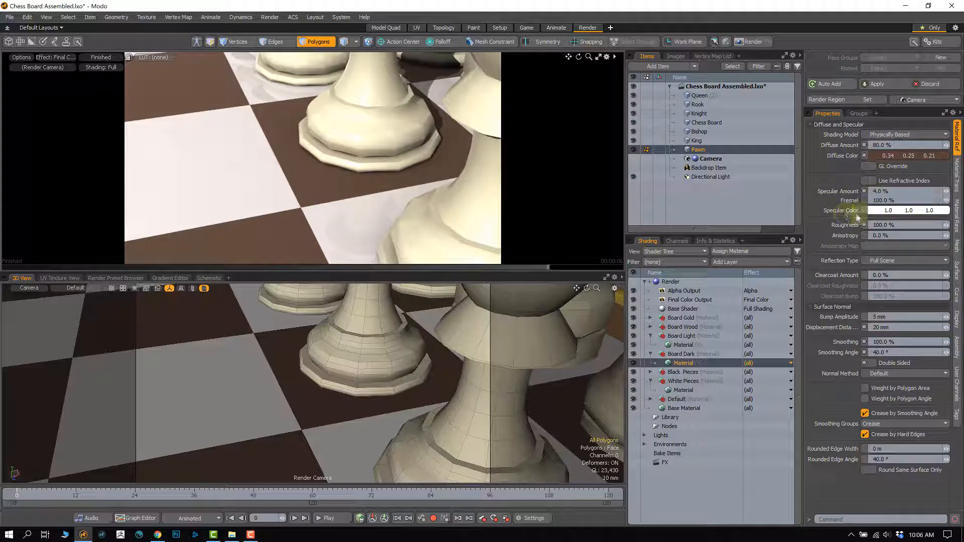
{"action": "left_click", "coordinate": [899, 225]}
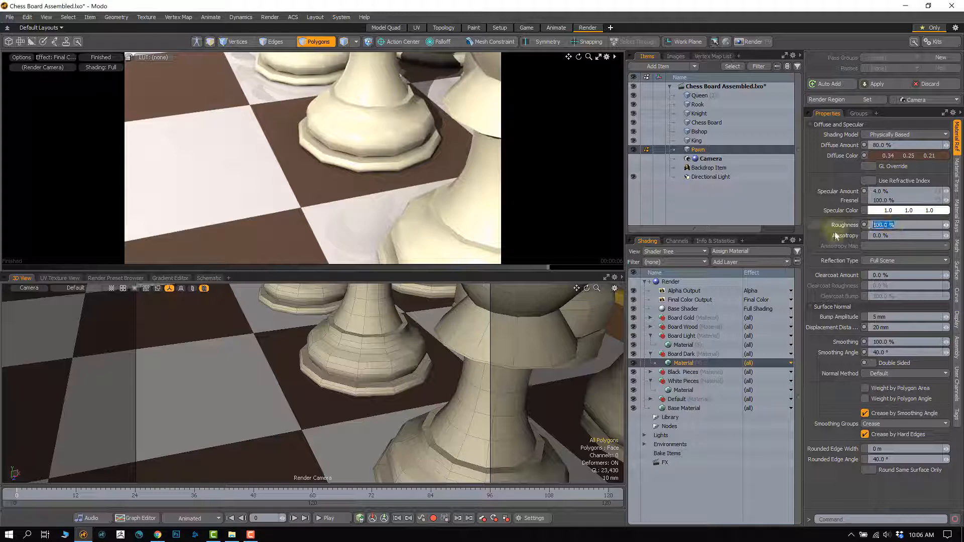
{"action": "type", "text": "0"}
{"action": "key", "text": "Return"}
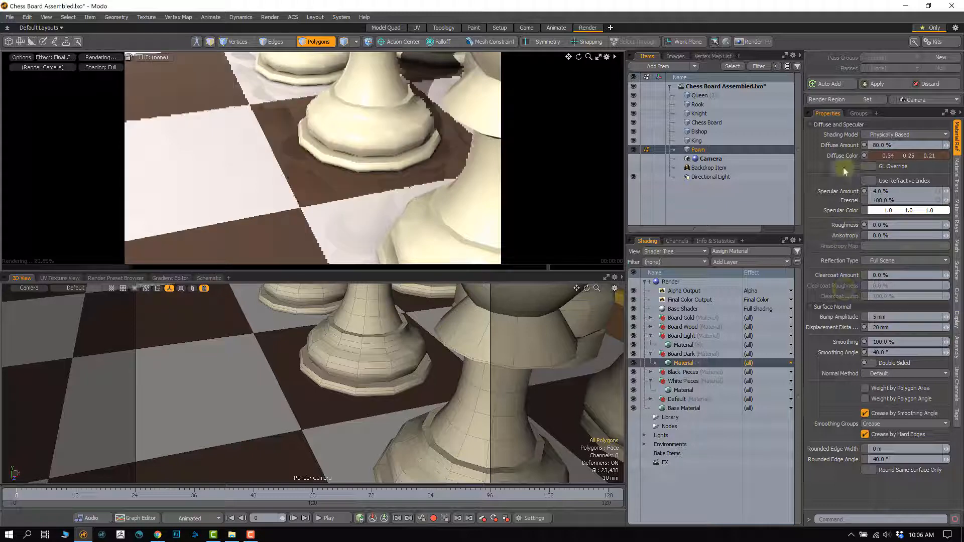
Set the specular amount of the Board Dark material to 8%
{"action": "left_click", "coordinate": [896, 192]}
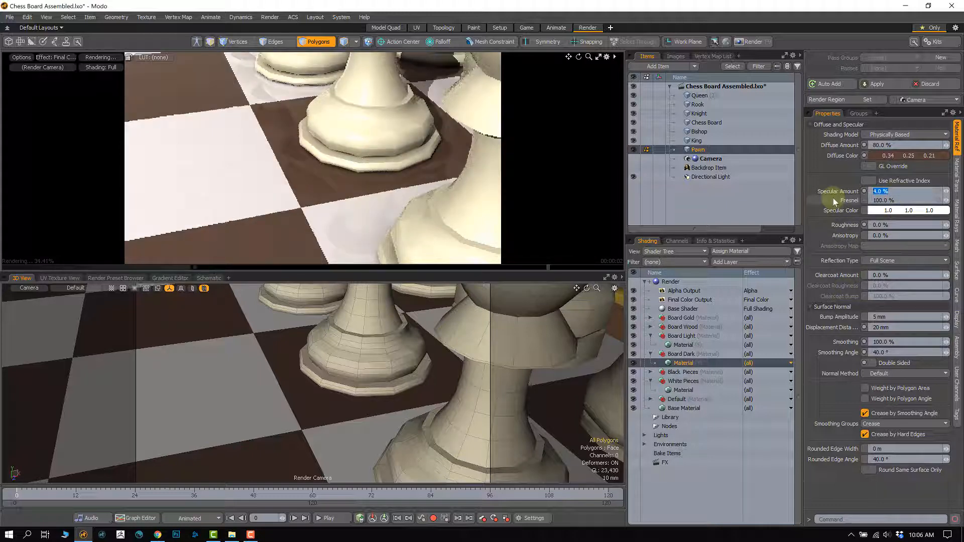
{"action": "type", "text": "8"}
{"action": "key", "text": "Return"}
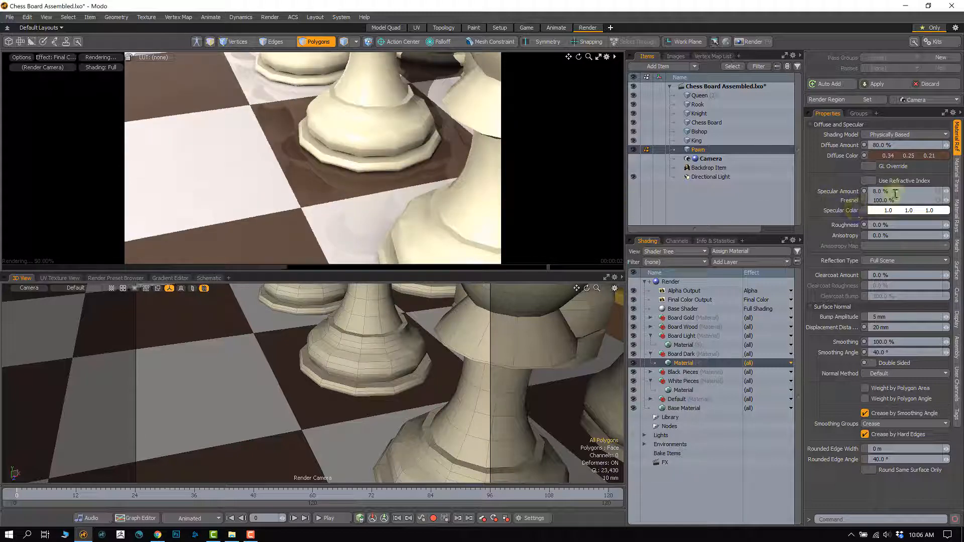
Try a specular amount of 90% on the Board Dark material and examine the pawns' reflections near the board's corner
{"action": "left_click_drag", "start_coordinate": [894, 192], "coordinate": [821, 194]}
{"action": "type", "text": "90"}
{"action": "key", "text": "Return"}
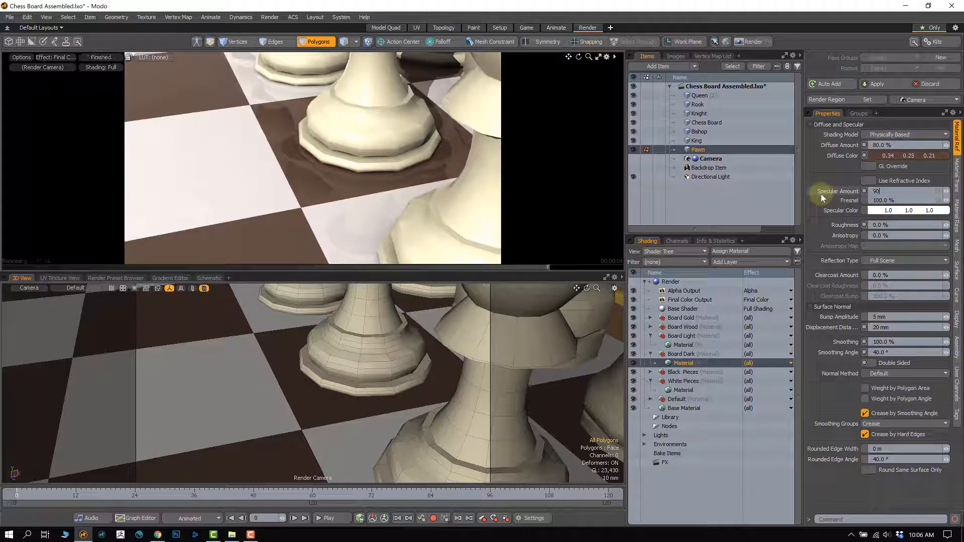
{"action": "left_click", "coordinate": [335, 181]}
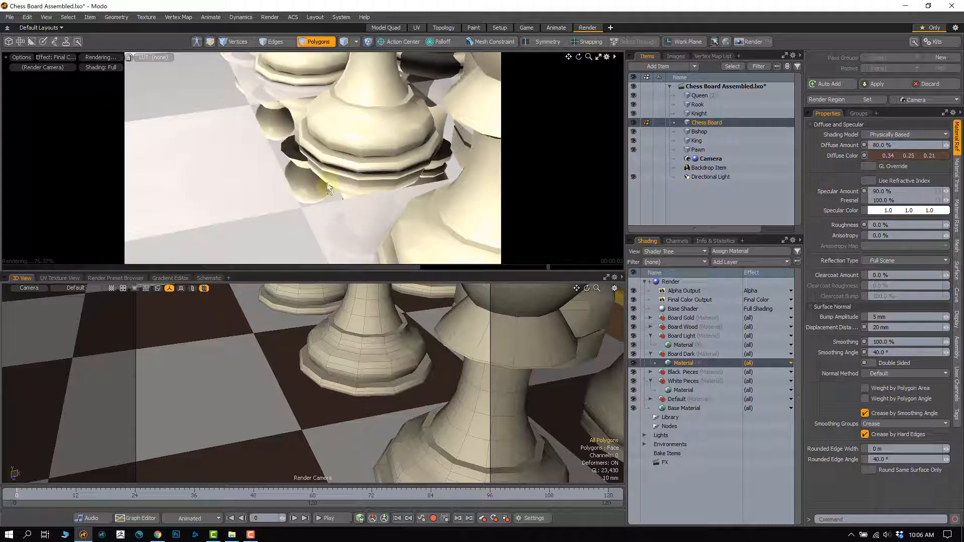
{"action": "scroll", "coordinate": [322, 177], "scroll_direction": "down", "scroll_amount": 2}
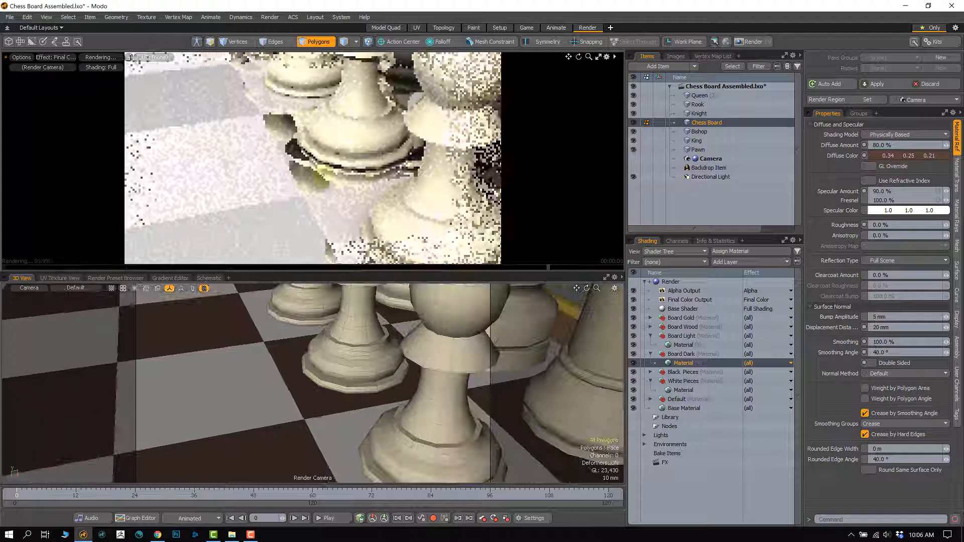
{"action": "scroll", "coordinate": [322, 175], "scroll_direction": "down", "scroll_amount": 5}
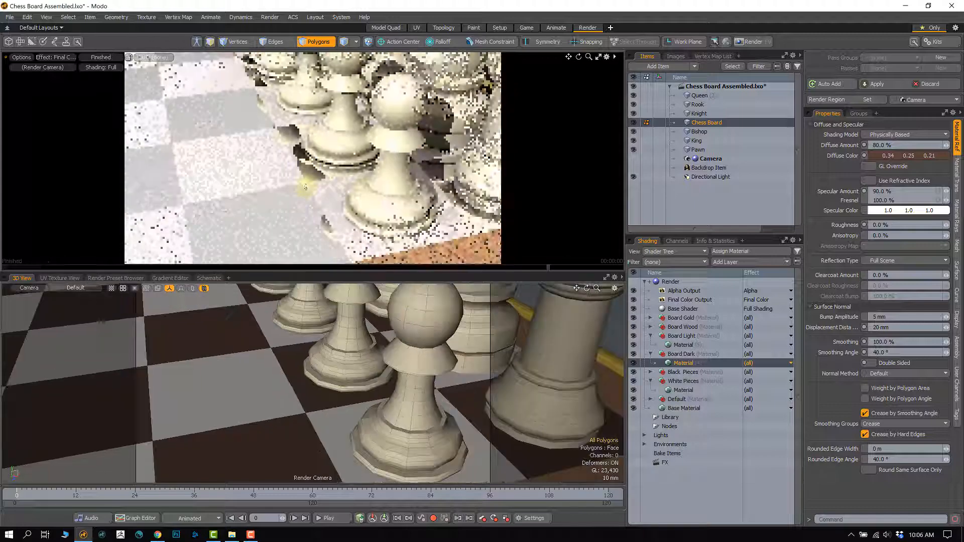
{"action": "left_click_drag", "start_coordinate": [323, 176], "coordinate": [238, 185], "text": "alt"}
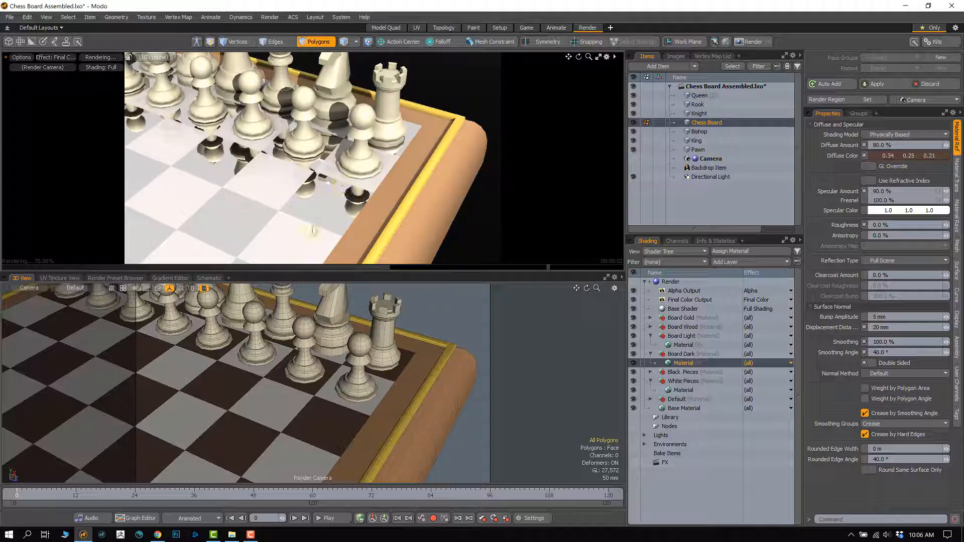
{"action": "scroll", "coordinate": [260, 185], "scroll_direction": "up", "scroll_amount": 2}
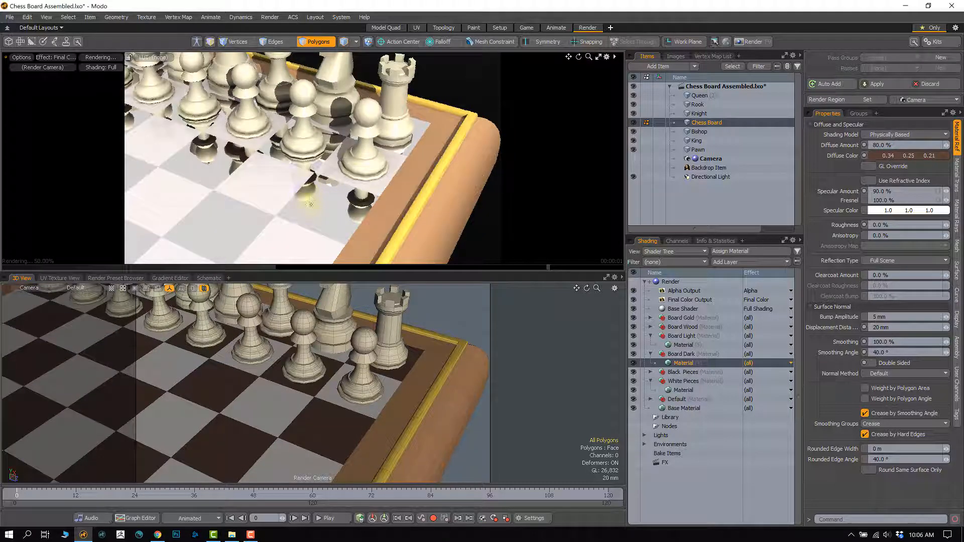
{"action": "left_click_drag", "start_coordinate": [312, 196], "coordinate": [334, 189], "text": "alt+shift"}
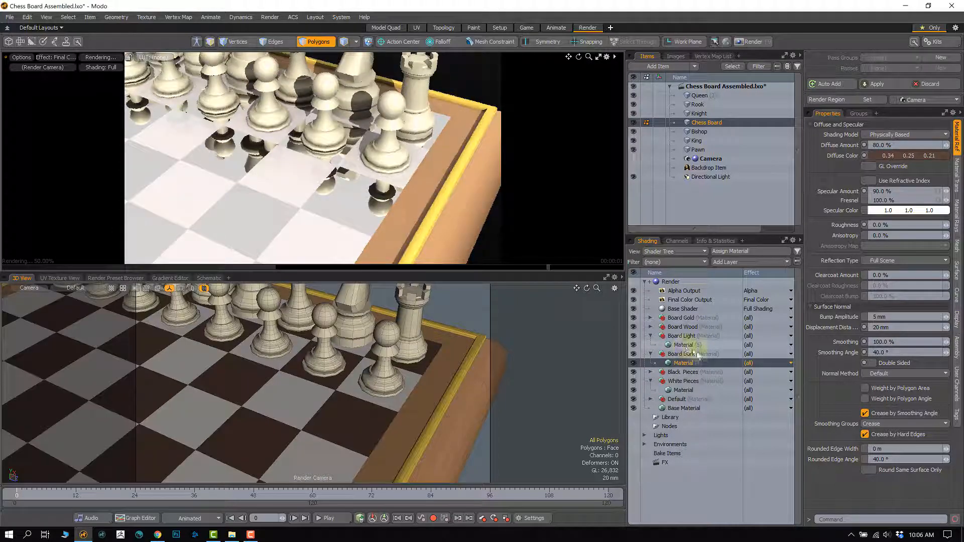
Set the specular amount of the Board Light material to 8%
{"action": "left_click", "coordinate": [683, 345]}
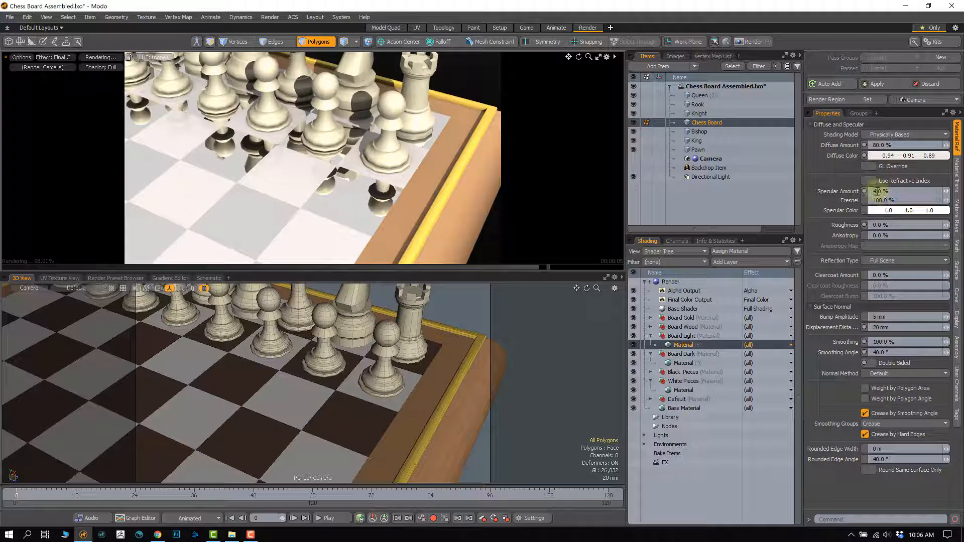
{"action": "left_click_drag", "start_coordinate": [877, 191], "coordinate": [843, 200]}
{"action": "type", "text": "8"}
{"action": "key", "text": "Return"}
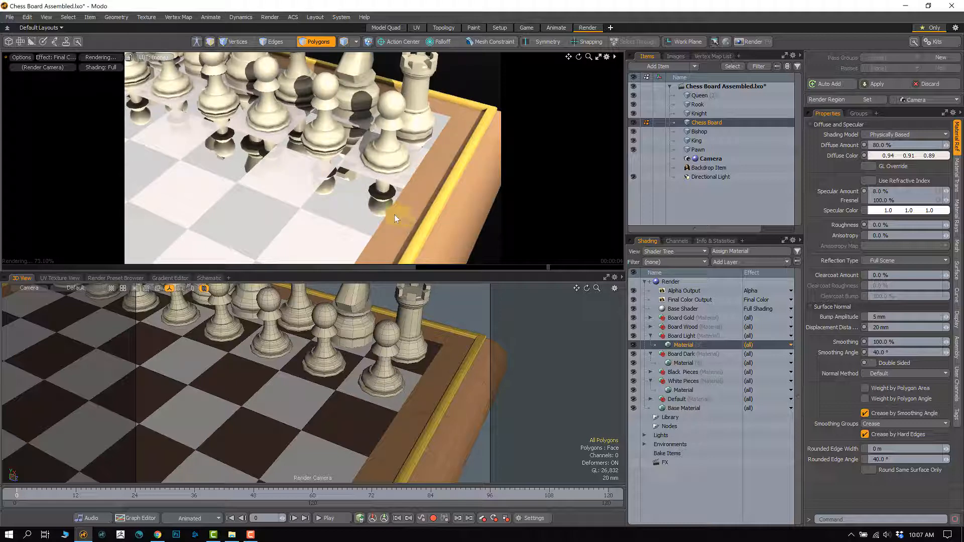
Set the specular amount of the Board Dark material to 10%
{"action": "left_click", "coordinate": [686, 363]}
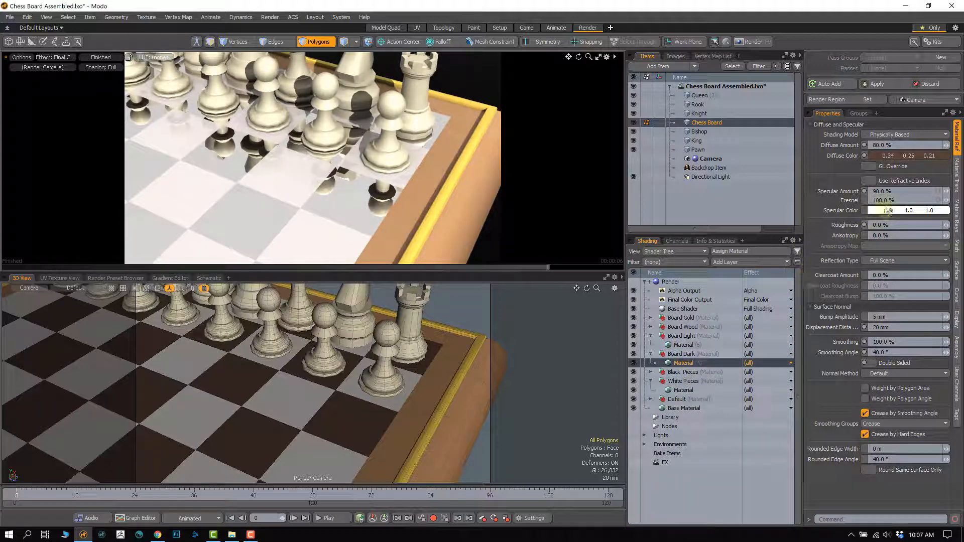
{"action": "left_click_drag", "start_coordinate": [896, 192], "coordinate": [824, 189]}
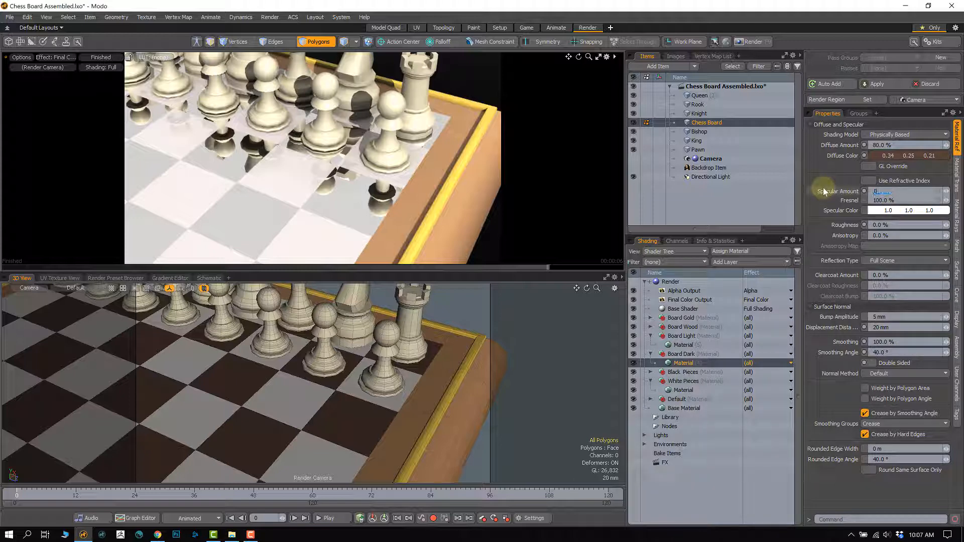
{"action": "type", "text": "10"}
{"action": "key", "text": "Return"}
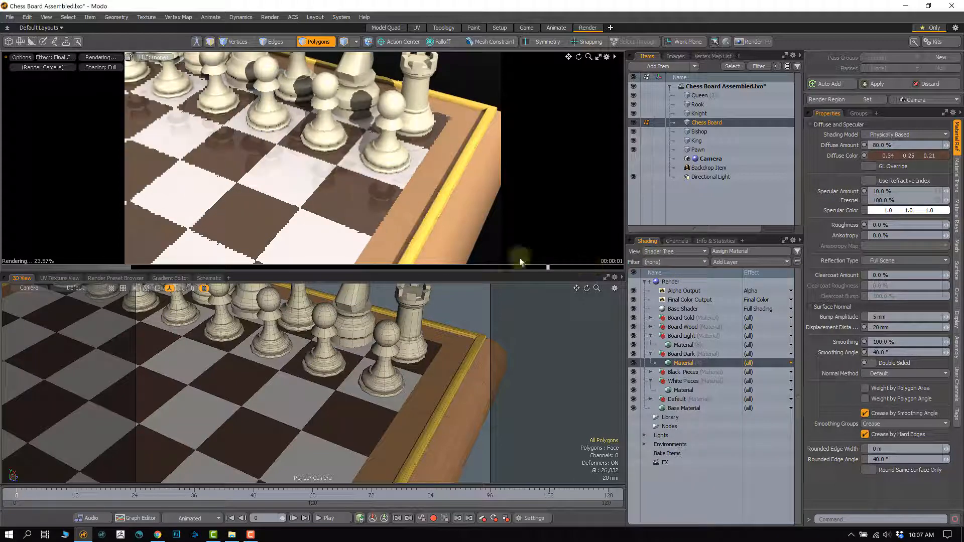
Set the specular amount of the Board Light material to 10% and check the reflections around the corner pawns
{"action": "left_click", "coordinate": [684, 345]}
{"action": "left_click_drag", "start_coordinate": [894, 192], "coordinate": [804, 192]}
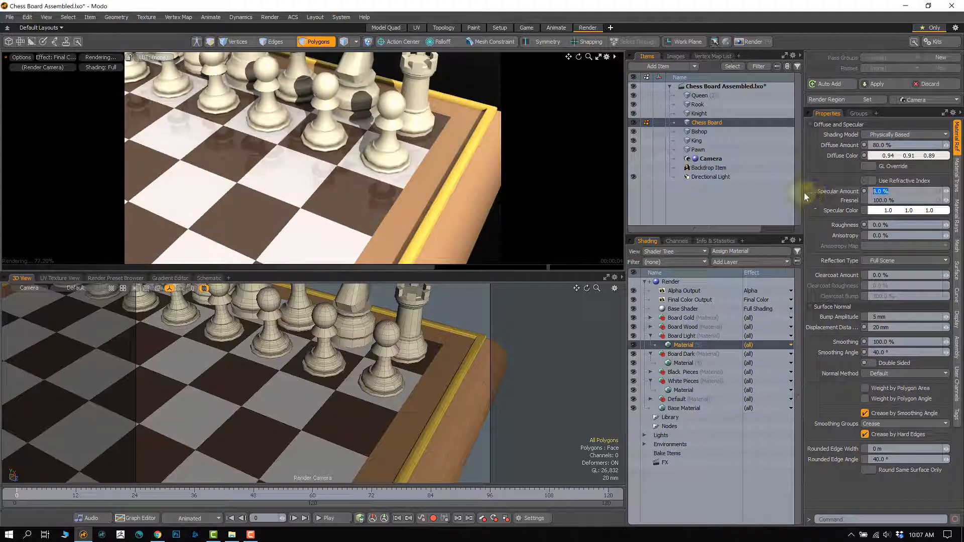
{"action": "type", "text": "10"}
{"action": "key", "text": "Return"}
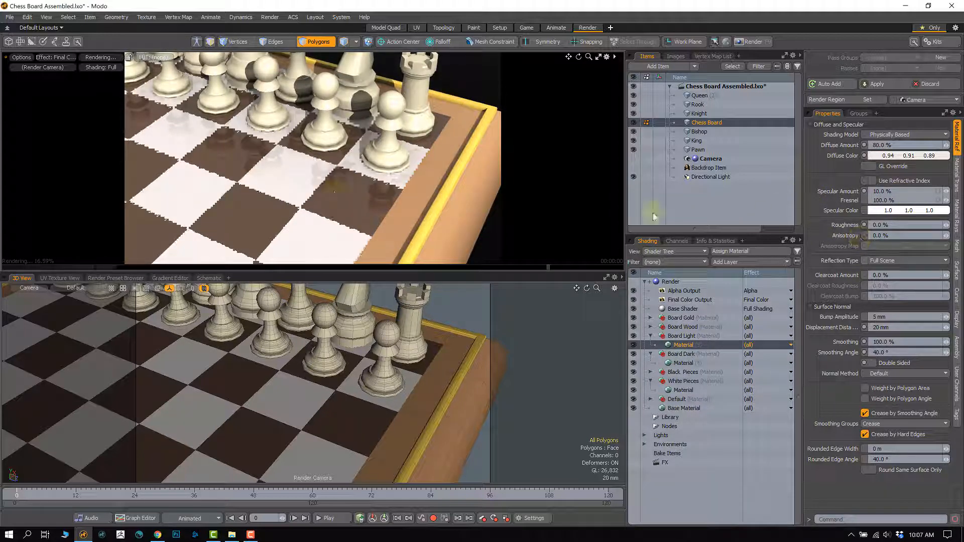
{"action": "mouse_move", "coordinate": [338, 186]}
{"action": "left_mouse_down", "text": "alt"}
{"action": "mouse_move", "coordinate": [310, 197]}
{"action": "mouse_move", "coordinate": [319, 163]}
{"action": "left_mouse_up", "text": "alt"}
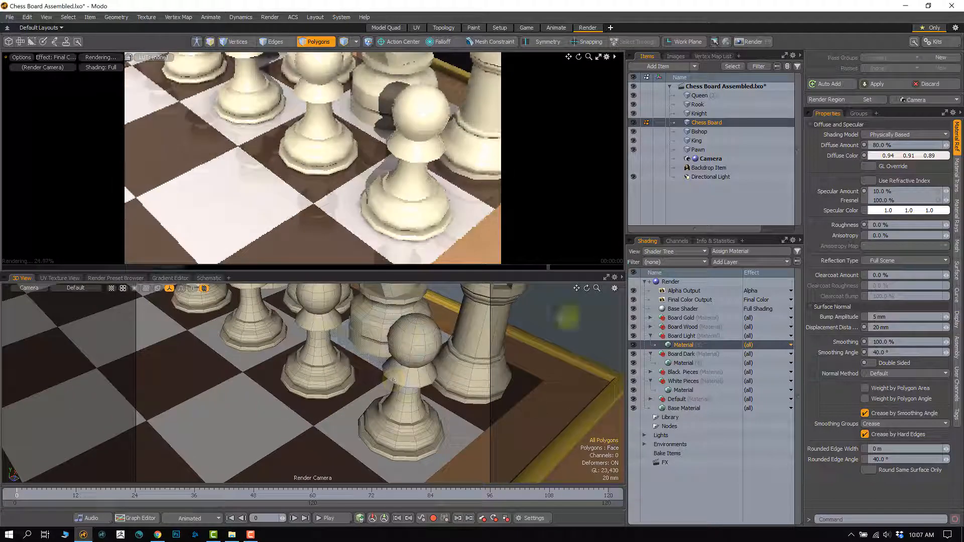
Set the roughness of the Board Dark material to 10% and check the dark squares' reflections near the corner pawns
{"action": "left_click", "coordinate": [685, 363]}
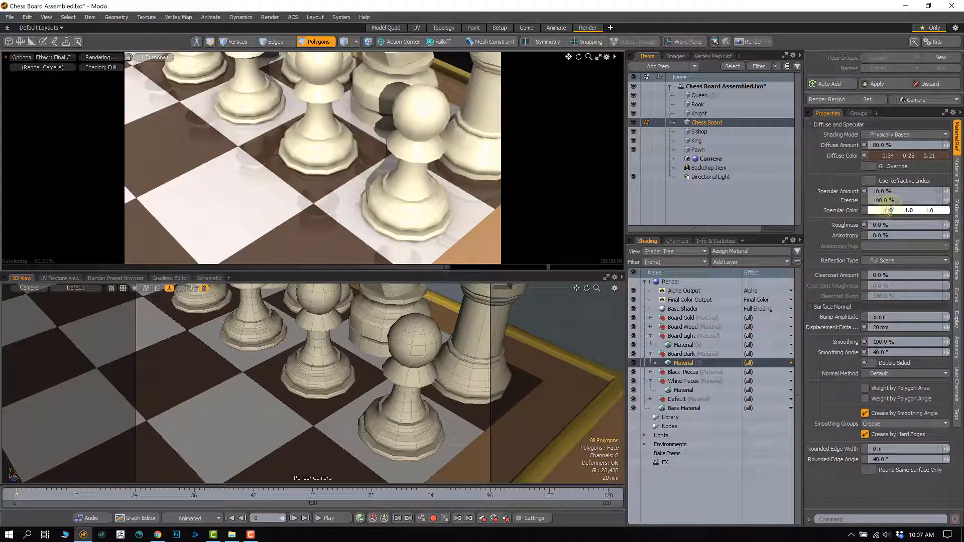
{"action": "left_click", "coordinate": [887, 224]}
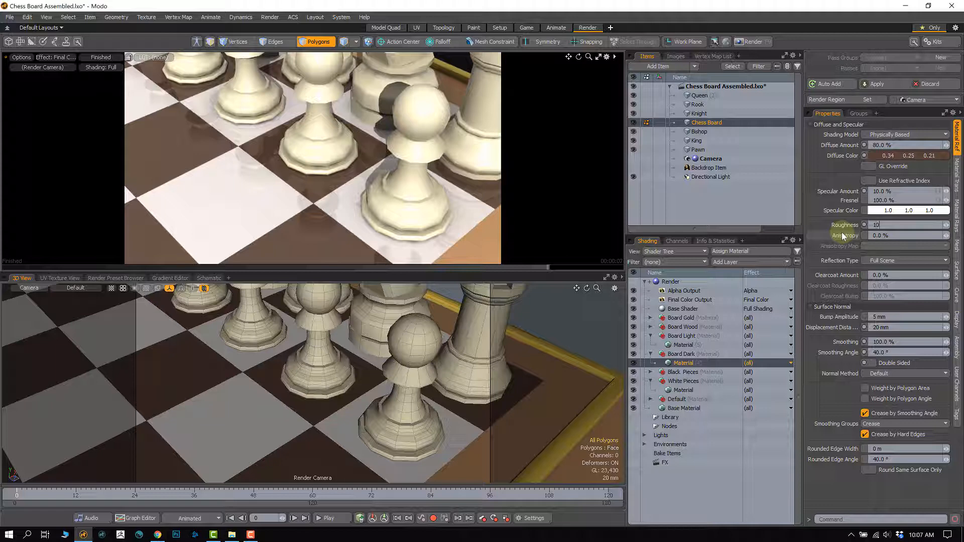
{"action": "key", "text": "Return"}
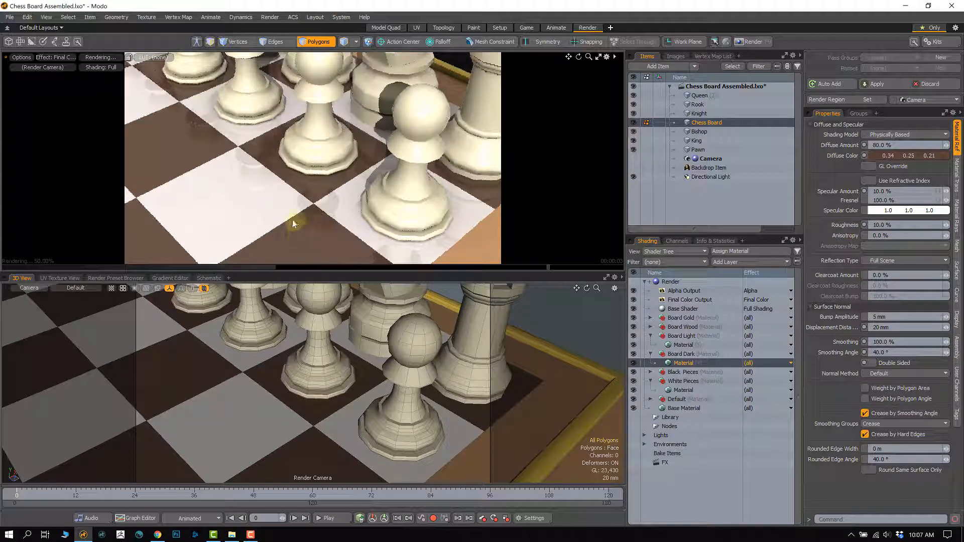
{"action": "scroll", "coordinate": [314, 223], "scroll_direction": "up", "scroll_amount": 2}
{"action": "mouse_move", "coordinate": [312, 221]}
{"action": "left_mouse_down", "text": "alt"}
{"action": "mouse_move", "coordinate": [338, 153]}
{"action": "mouse_move", "coordinate": [327, 168]}
{"action": "mouse_move", "coordinate": [328, 224]}
{"action": "left_mouse_up", "text": "alt"}
{"action": "scroll", "coordinate": [336, 181], "scroll_direction": "up", "scroll_amount": 2}
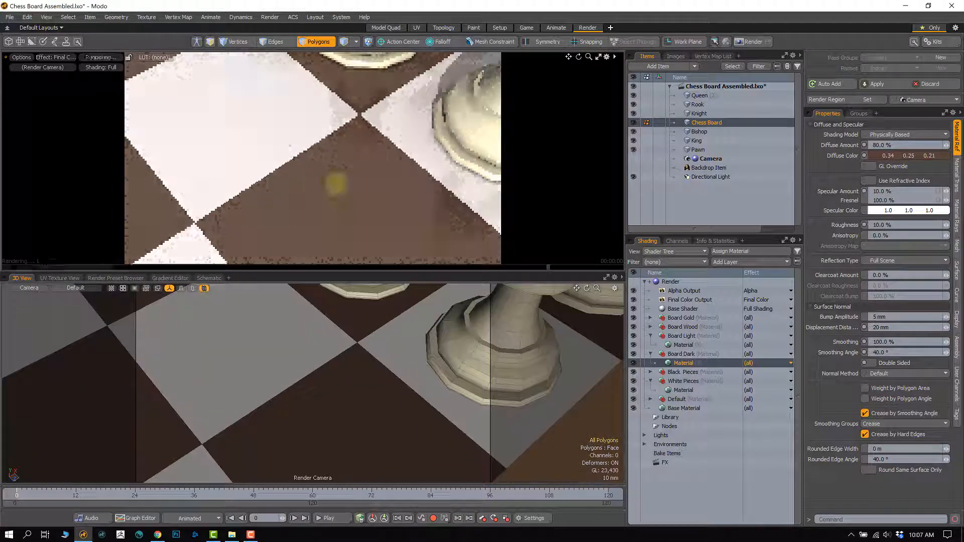
{"action": "scroll", "coordinate": [335, 180], "scroll_direction": "up", "scroll_amount": 2}
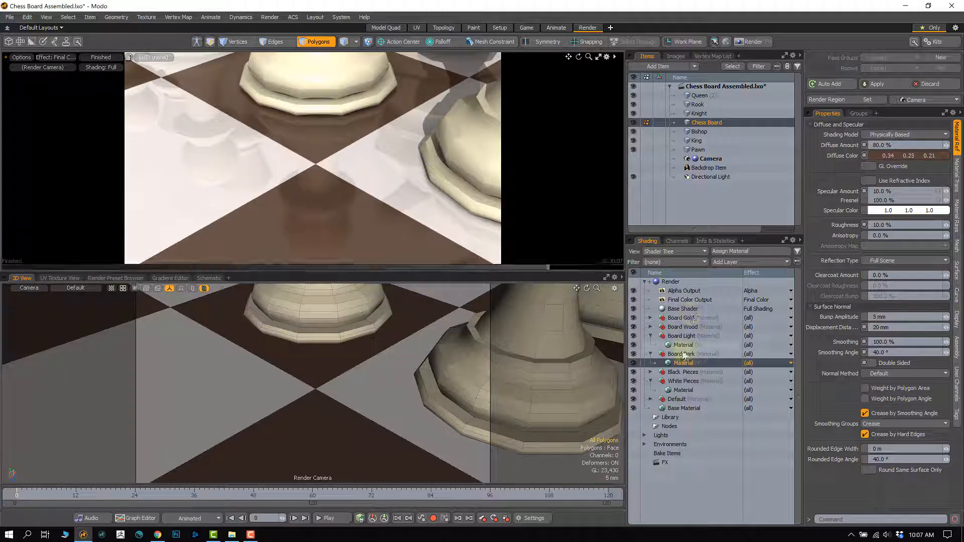
Set the roughness of the Board Light material to 10% and check the light squares' reflections near the corner pawns
{"action": "left_click", "coordinate": [684, 346]}
{"action": "left_click", "coordinate": [887, 226]}
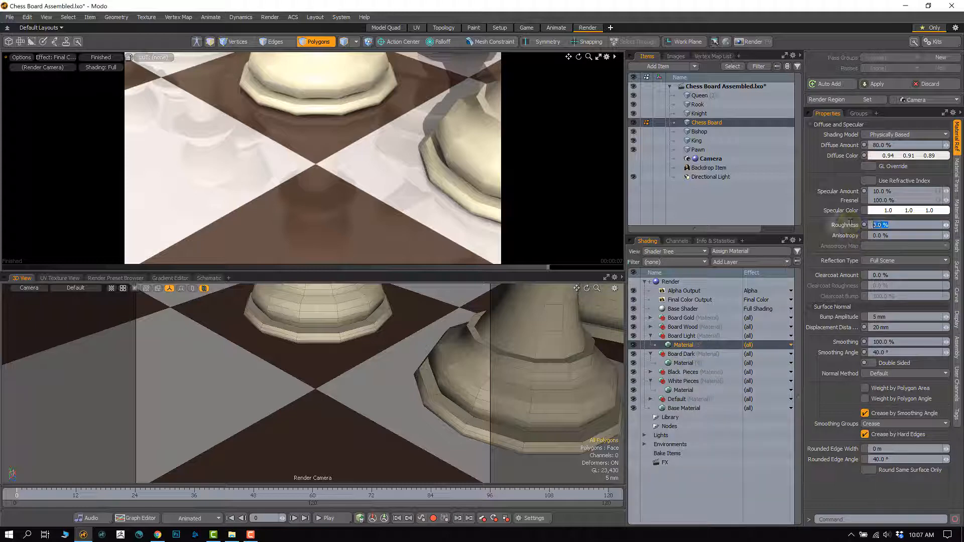
{"action": "type", "text": "10"}
{"action": "key", "text": "Return"}
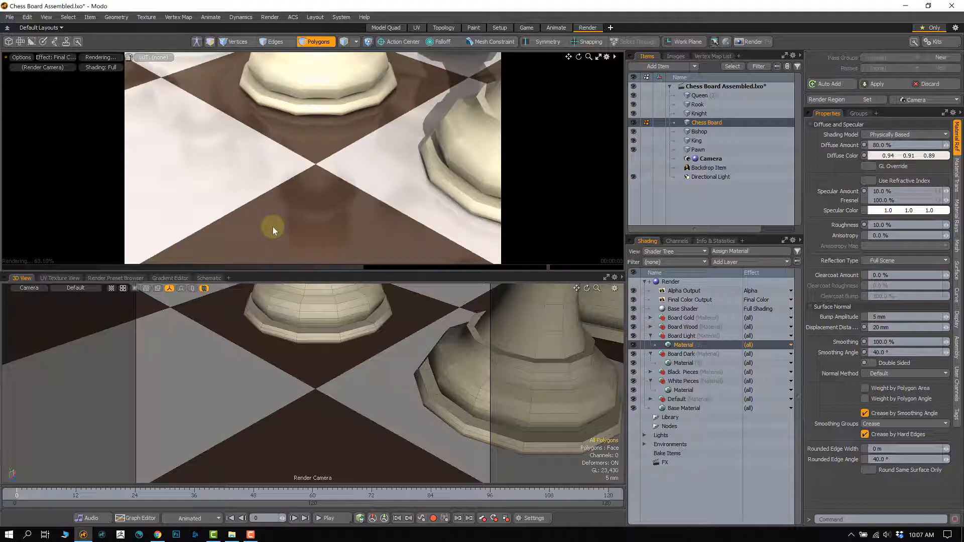
{"action": "scroll", "coordinate": [365, 158], "scroll_direction": "down", "scroll_amount": 3}
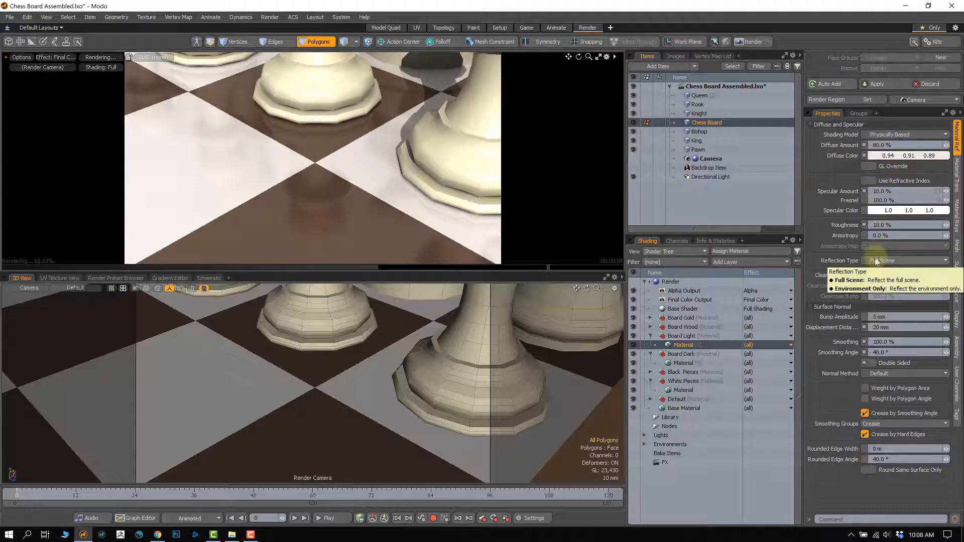
{"action": "scroll", "coordinate": [323, 370], "scroll_direction": "down", "scroll_amount": 3}
Frame the dark pieces, collapse the Board Light and Board Dark groups, and select the Black Pieces material
{"action": "left_click_drag", "start_coordinate": [349, 368], "coordinate": [324, 380], "text": "alt"}
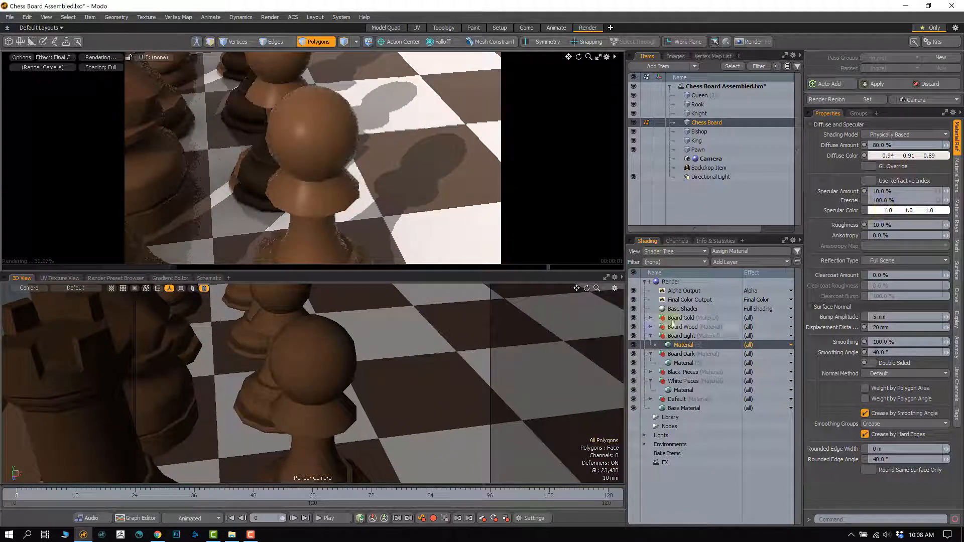
{"action": "left_click", "coordinate": [651, 336]}
{"action": "left_click", "coordinate": [651, 345]}
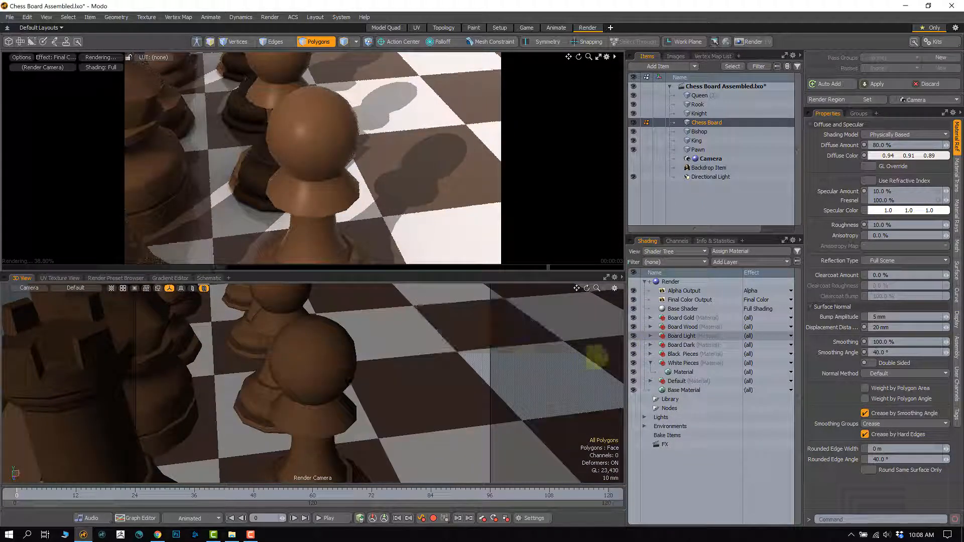
{"action": "left_click", "coordinate": [650, 354]}
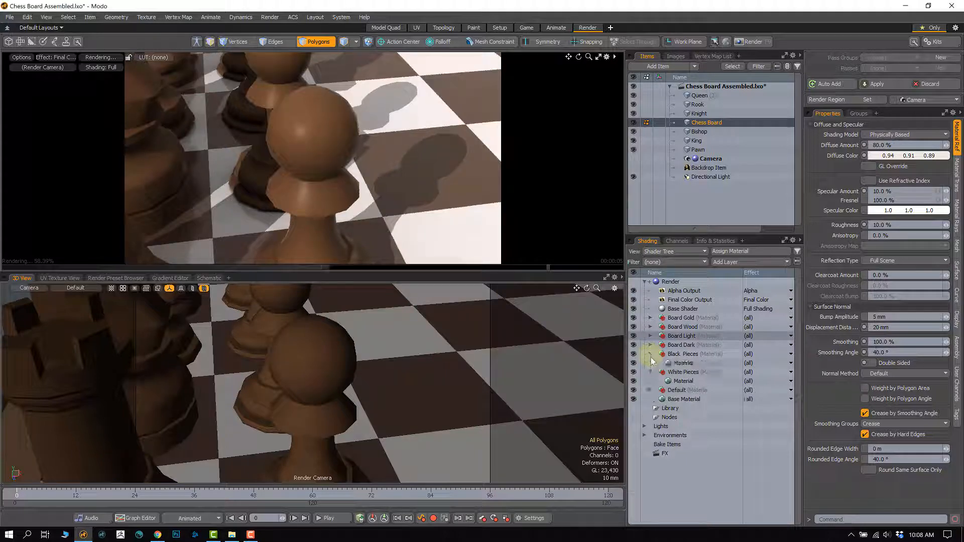
{"action": "left_click", "coordinate": [684, 363]}
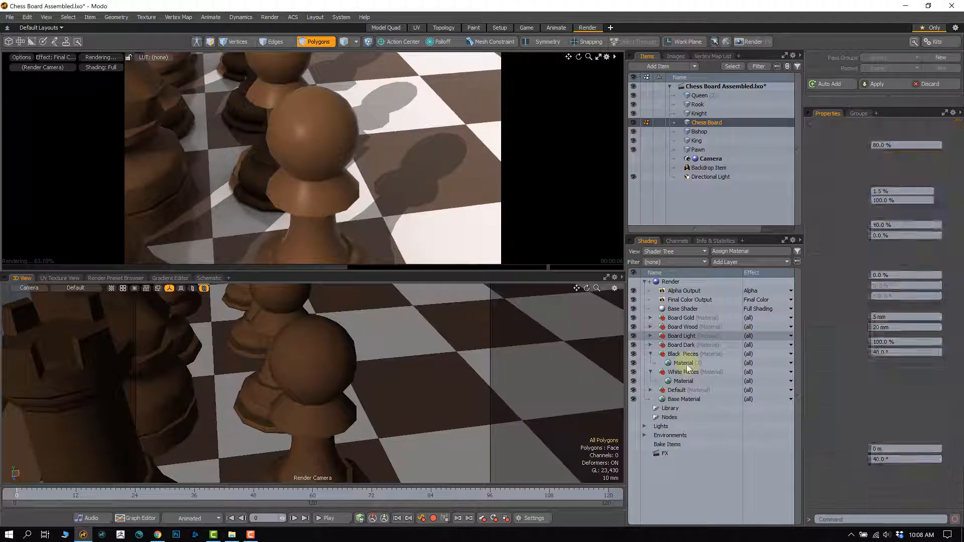
Compare the highlights on the dark pawns with the Black Pieces material's Fresnel switched between 0% and 100%
{"action": "left_click", "coordinate": [897, 200]}
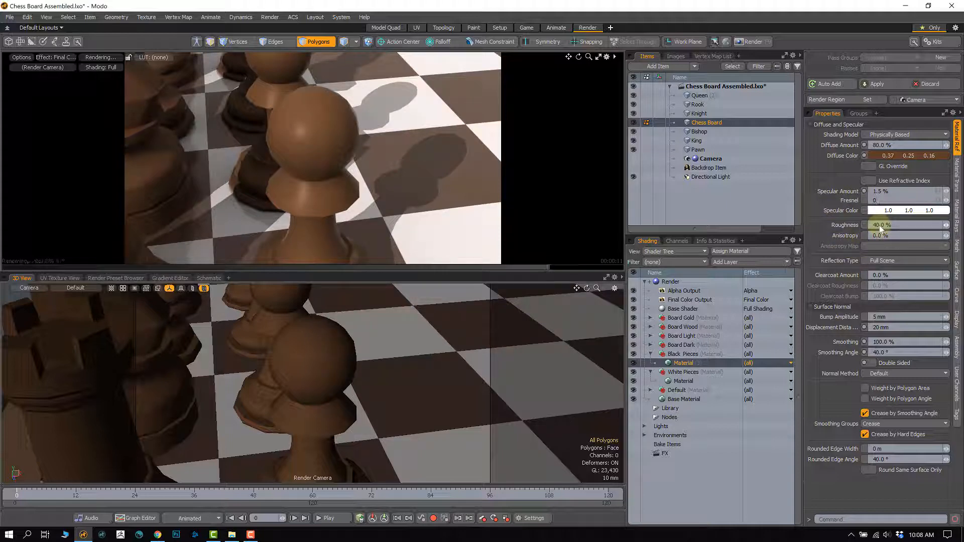
{"action": "type", "text": "0"}
{"action": "key", "text": "Return"}
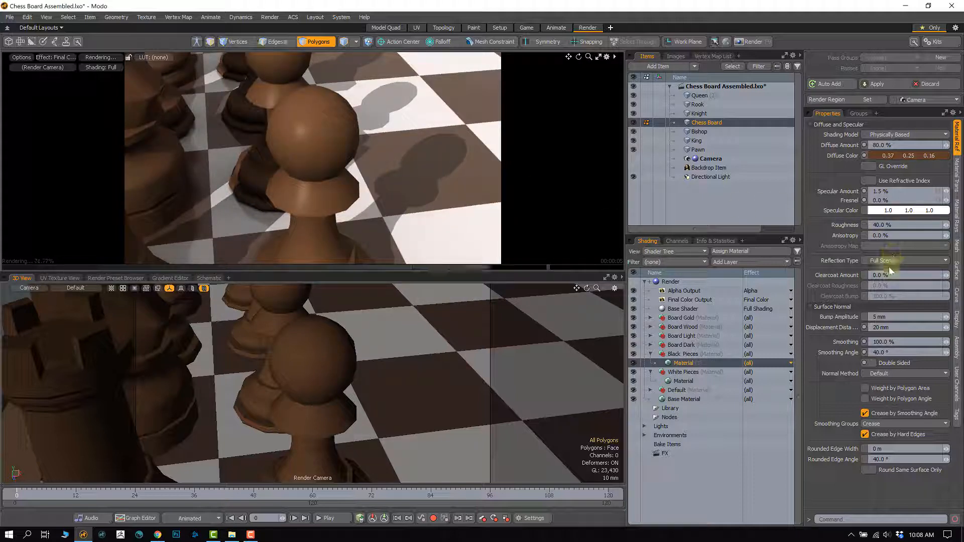
{"action": "key", "text": "ctrl+z"}
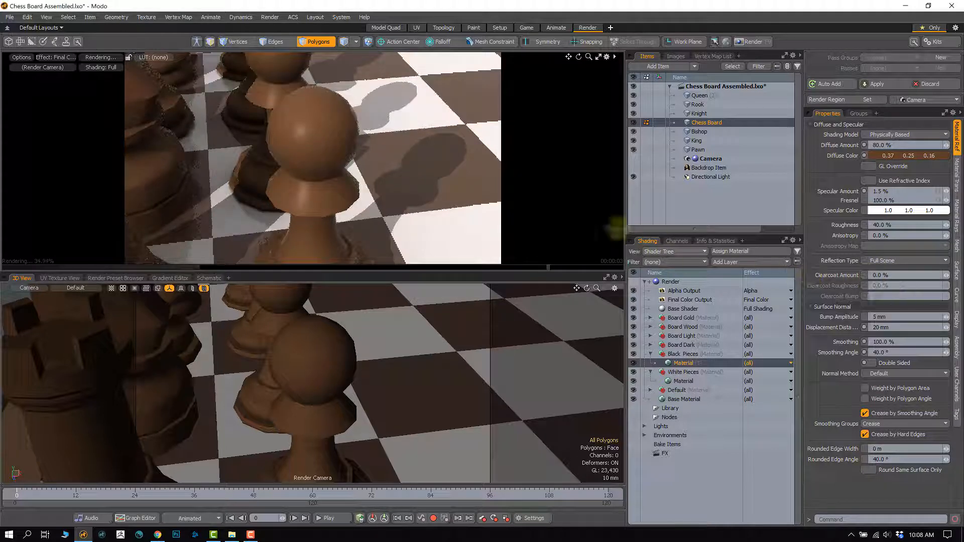
{"action": "key", "text": "ctrl+y"}
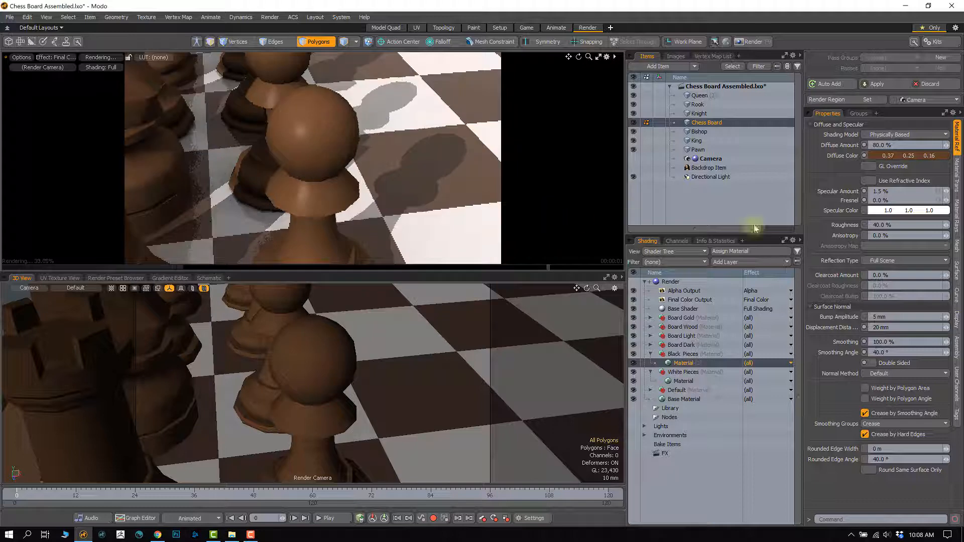
{"action": "left_click", "coordinate": [877, 199]}
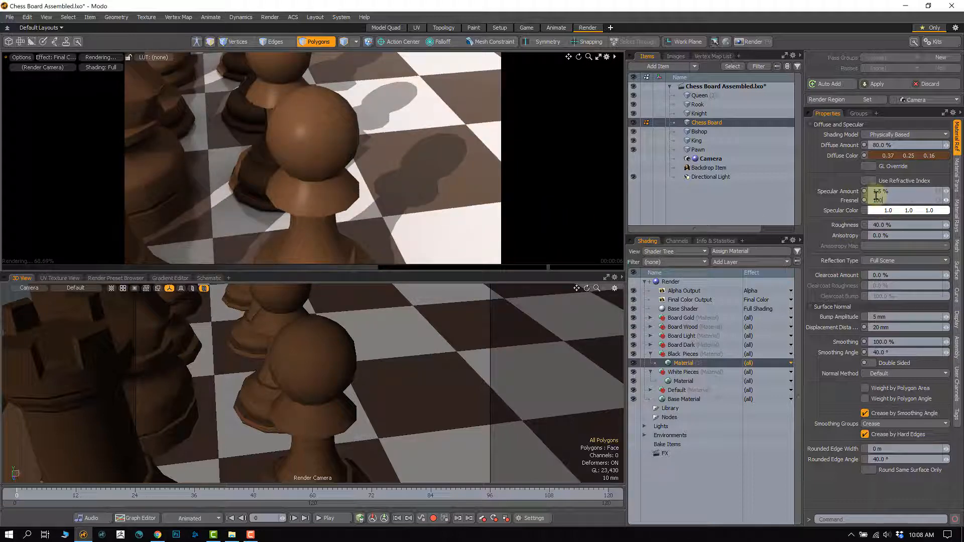
{"action": "key", "text": "Return"}
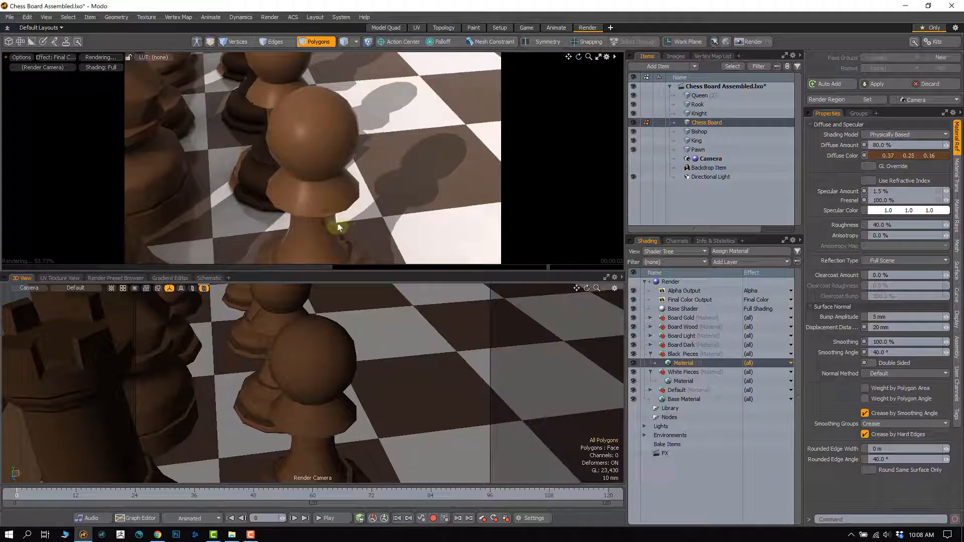
{"action": "left_click", "coordinate": [894, 201]}
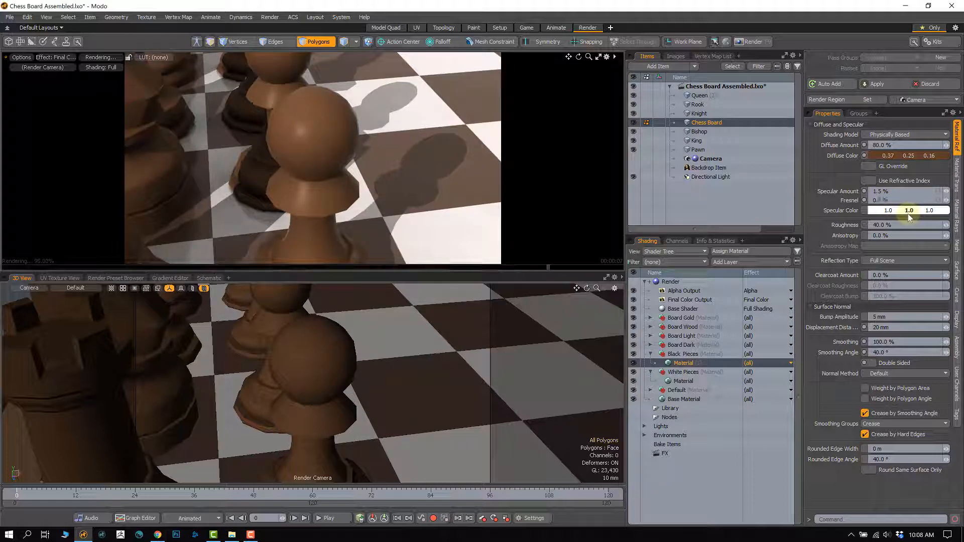
{"action": "key", "text": "Return"}
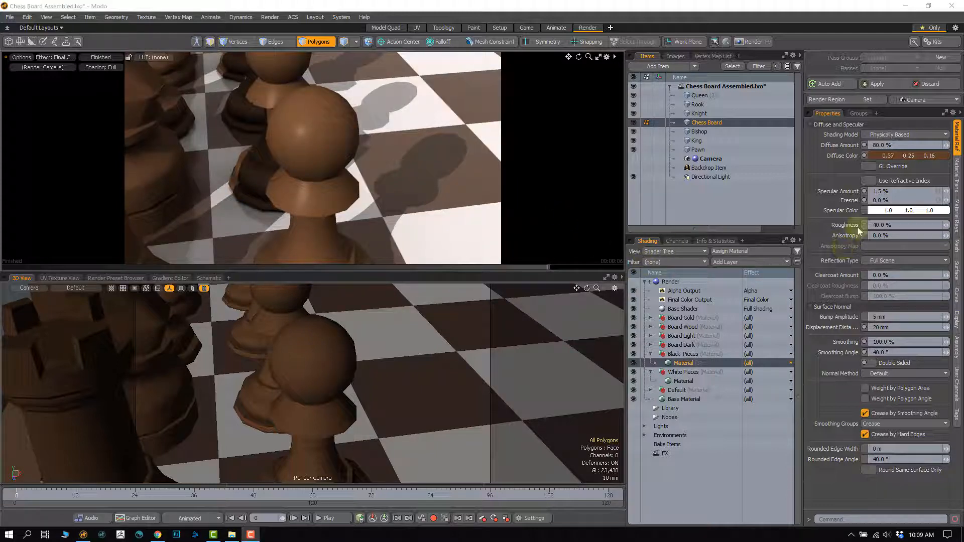
Set the Fresnel of the Black Pieces material to 100%
{"action": "left_click", "coordinate": [886, 200]}
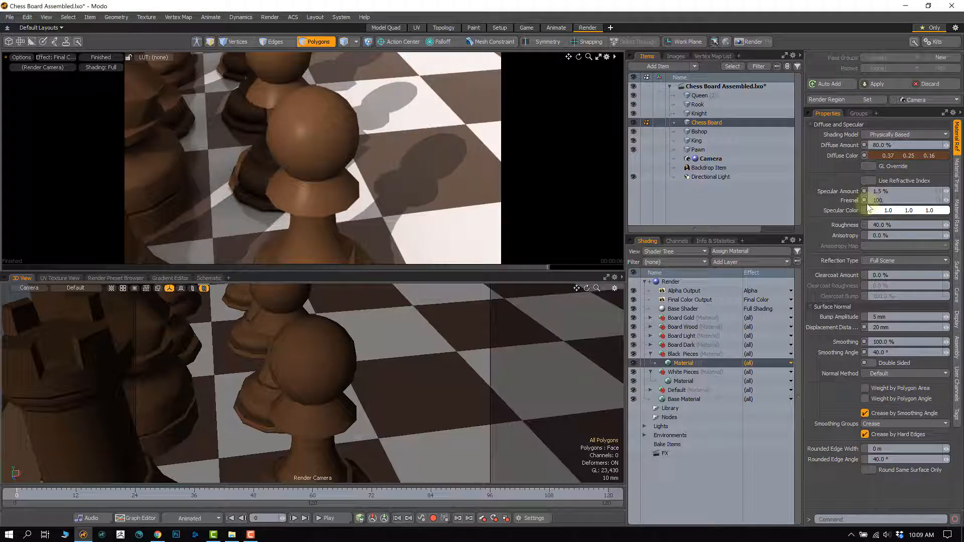
{"action": "type", "text": "100"}
{"action": "key", "text": "Return"}
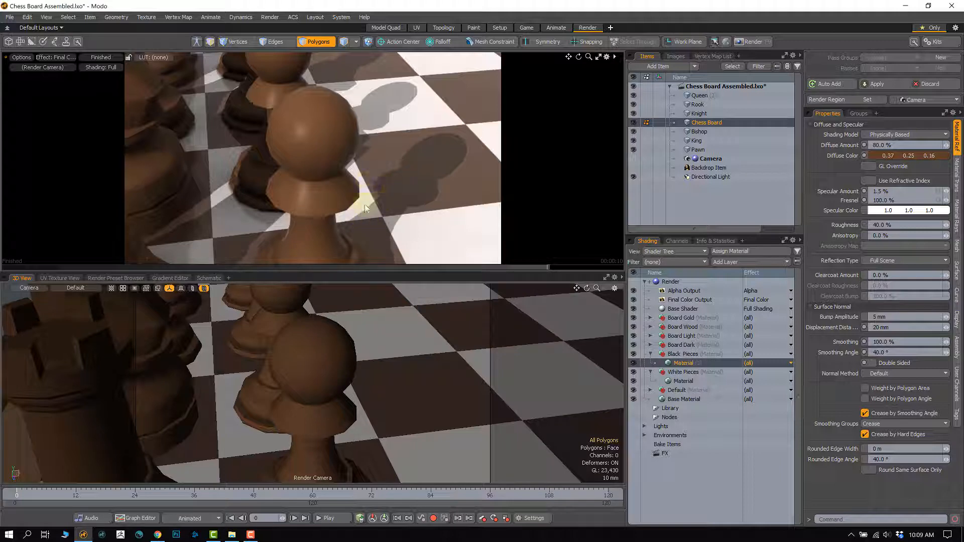
Examine the dark pieces from several camera angles, down to a close-up of the corner rook's base
{"action": "left_click_drag", "start_coordinate": [365, 204], "coordinate": [368, 176], "text": "alt"}
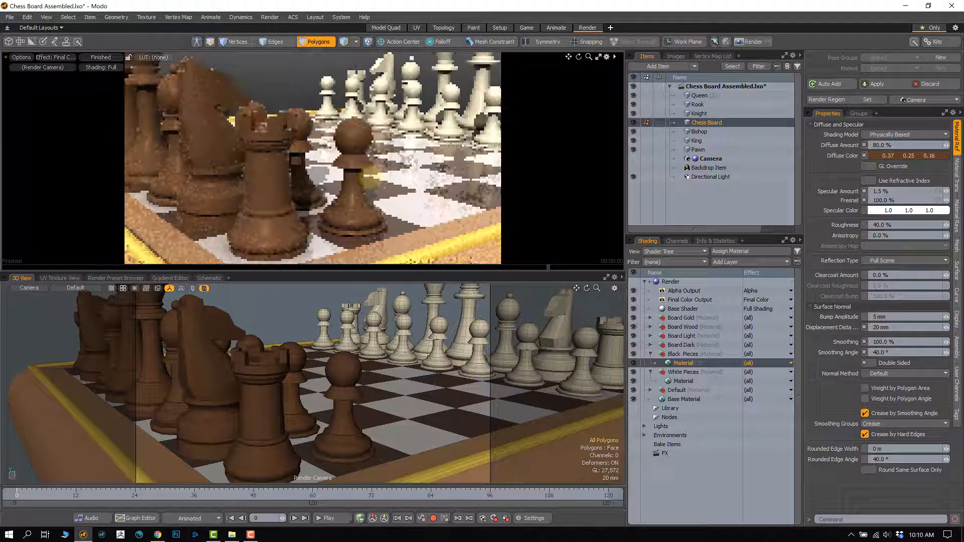
{"action": "left_click_drag", "start_coordinate": [370, 177], "coordinate": [333, 148], "text": "alt"}
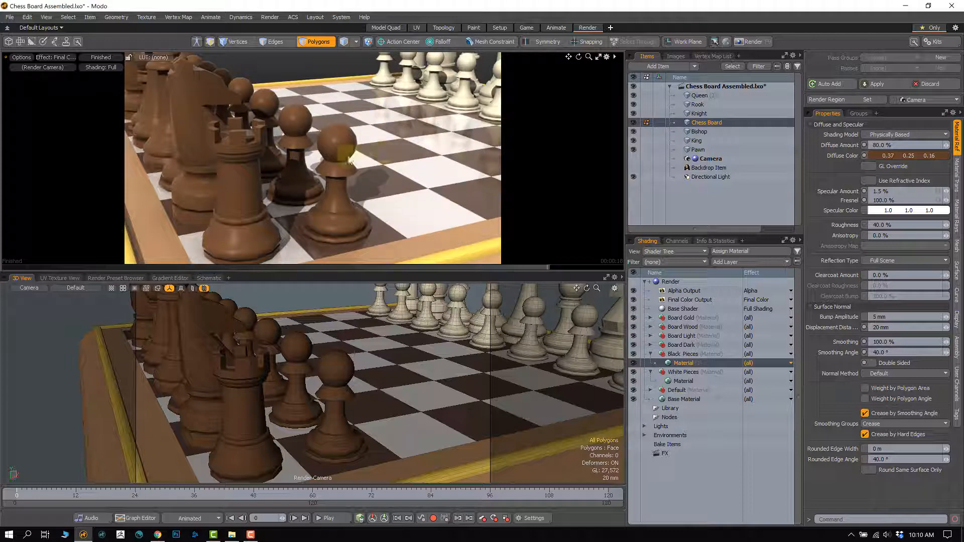
{"action": "left_click_drag", "start_coordinate": [350, 161], "coordinate": [321, 177], "text": "alt"}
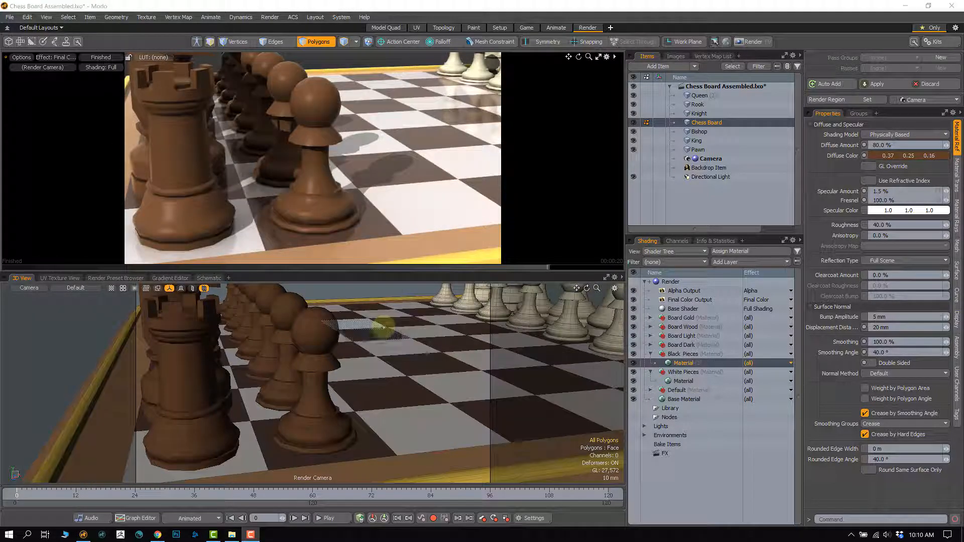
{"action": "left_click_drag", "start_coordinate": [250, 182], "coordinate": [296, 175], "text": "alt+shift"}
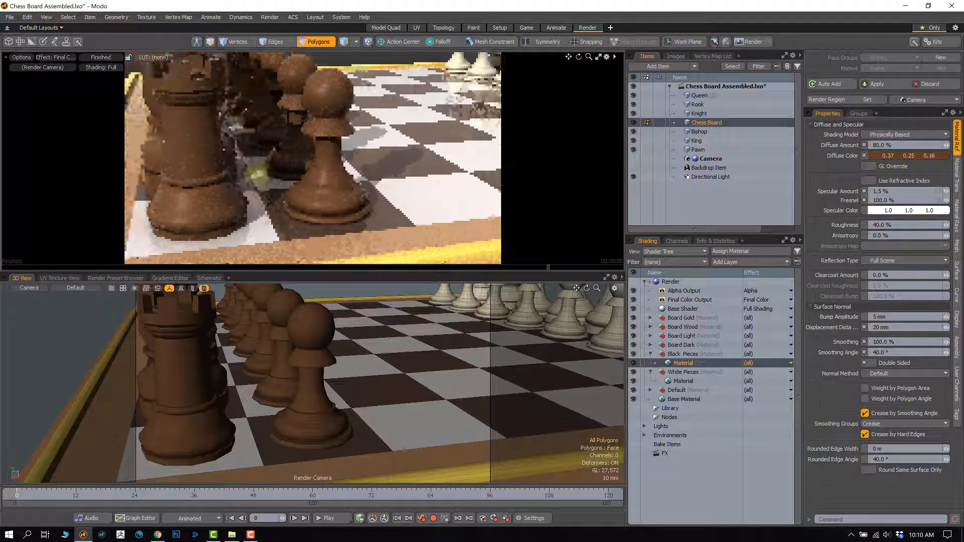
{"action": "left_click_drag", "start_coordinate": [275, 372], "coordinate": [308, 366], "text": "alt"}
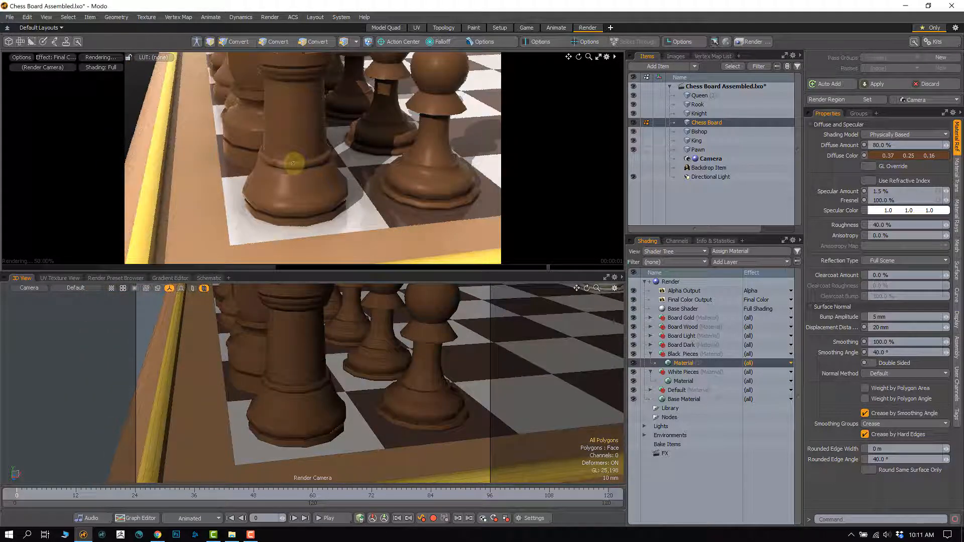
{"action": "mouse_move", "coordinate": [300, 164]}
{"action": "left_mouse_down", "text": "alt"}
{"action": "mouse_move", "coordinate": [300, 145]}
{"action": "mouse_move", "coordinate": [312, 169]}
{"action": "mouse_move", "coordinate": [306, 162]}
{"action": "left_mouse_up", "text": "alt"}
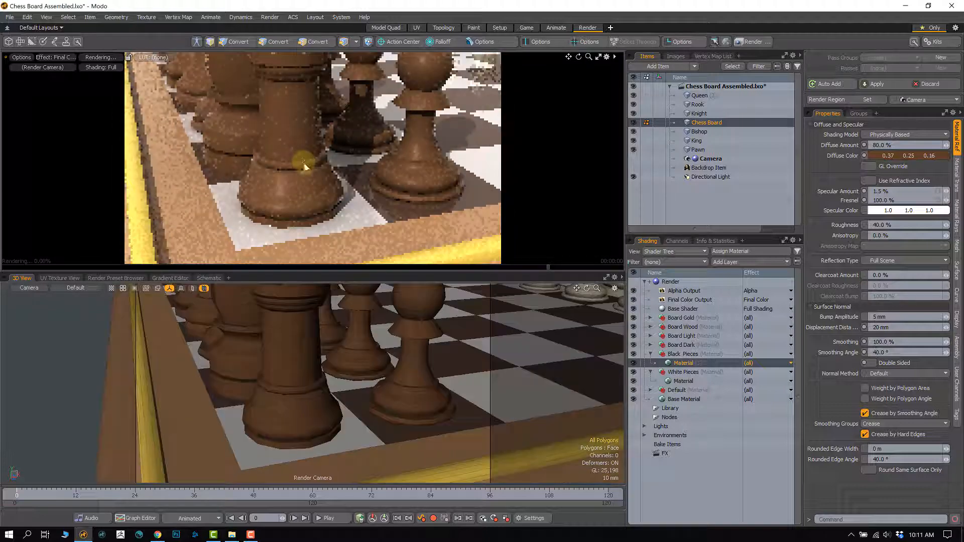
{"action": "left_click_drag", "start_coordinate": [291, 367], "coordinate": [315, 383], "text": "alt"}
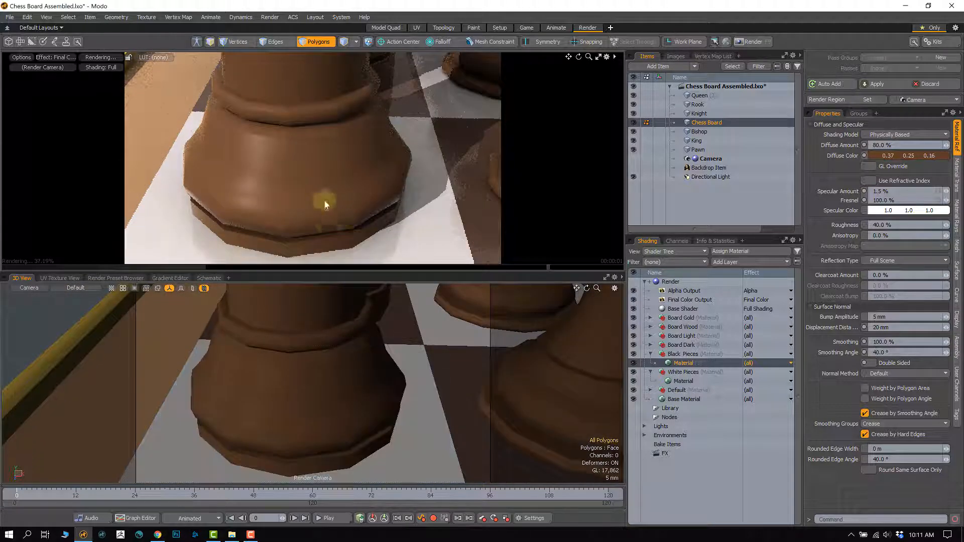
Switch to edge selection mode and set the Black Pieces material's smoothing angle to 0°, checking the shading in the preview
{"action": "key", "text": "1"}
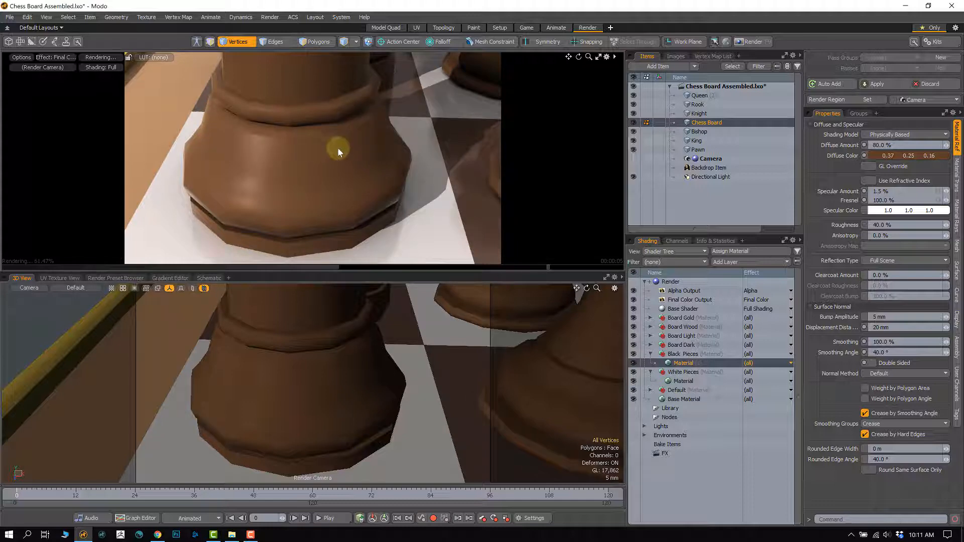
{"action": "key", "text": "2"}
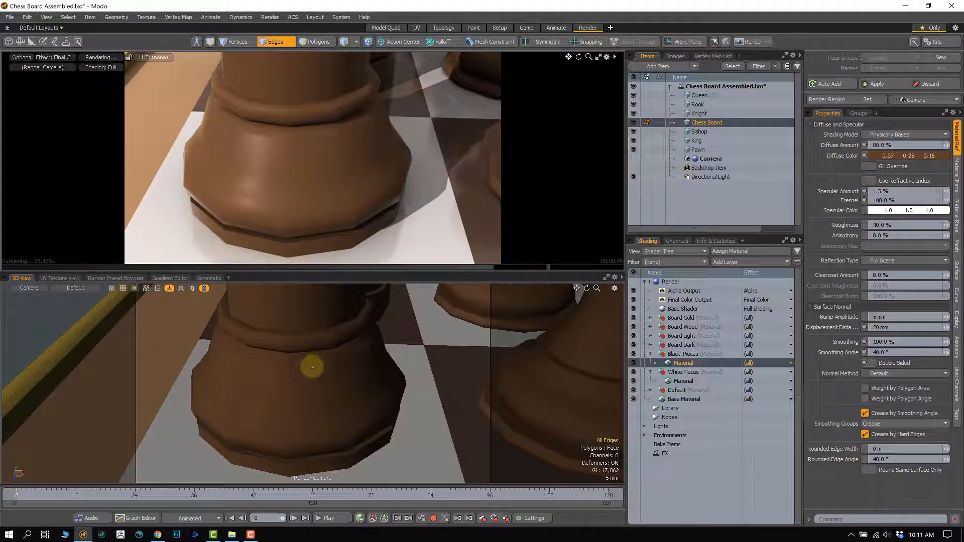
{"action": "mouse_move", "coordinate": [301, 370]}
{"action": "right_mouse_down"}
{"action": "mouse_move", "coordinate": [323, 368]}
{"action": "mouse_move", "coordinate": [314, 369]}
{"action": "mouse_move", "coordinate": [344, 394]}
{"action": "mouse_move", "coordinate": [333, 360]}
{"action": "right_mouse_up"}
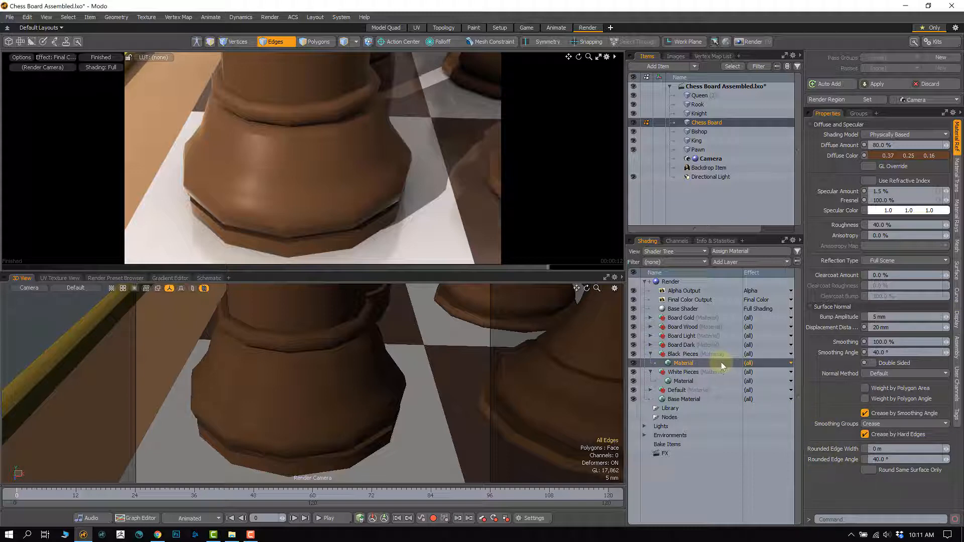
{"action": "left_click", "coordinate": [894, 352]}
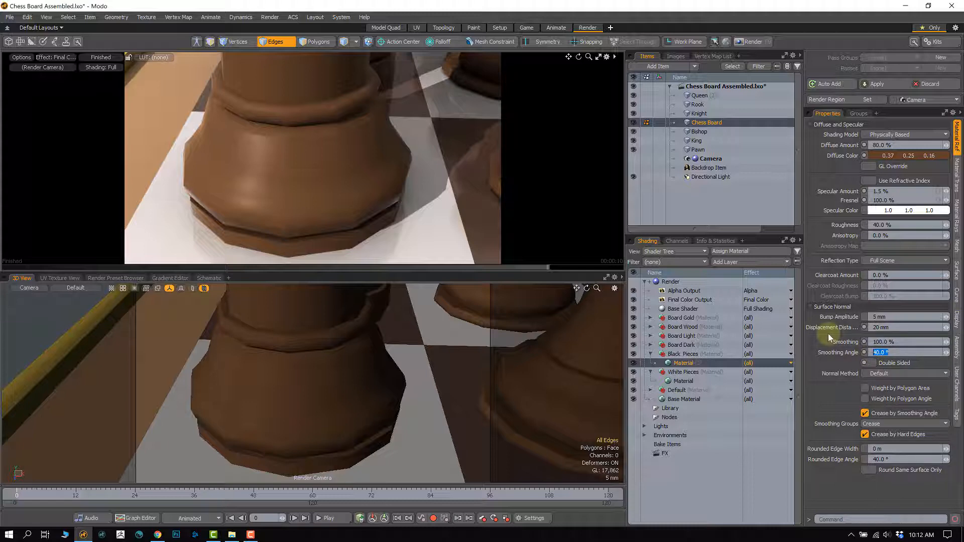
{"action": "type", "text": "0"}
{"action": "key", "text": "Return"}
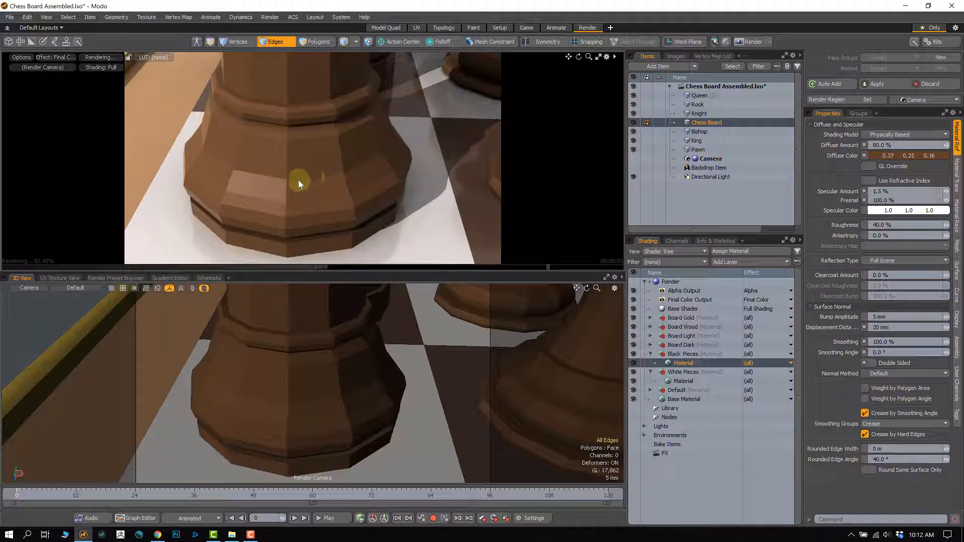
{"action": "left_click_drag", "start_coordinate": [323, 203], "coordinate": [373, 154], "text": "alt"}
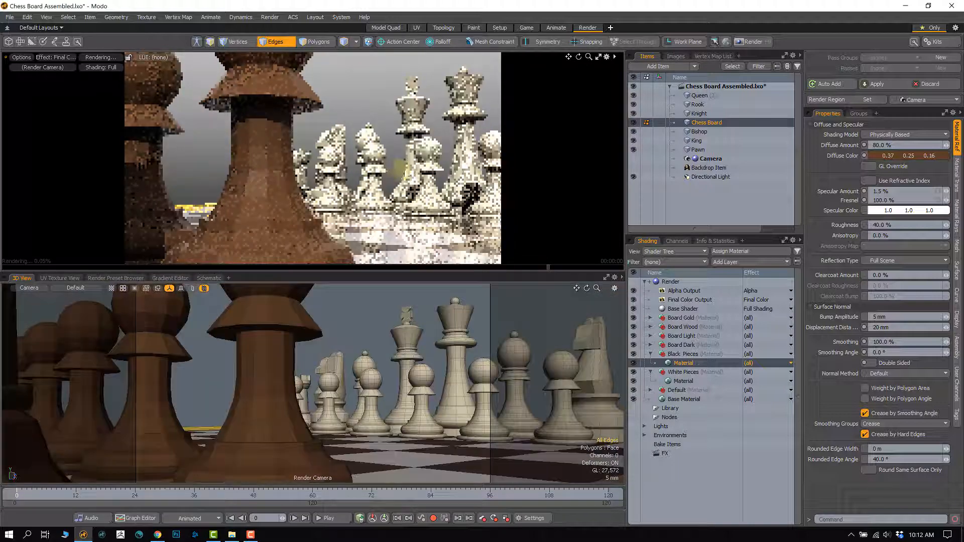
Inspect the faceted dark pieces from several angles and set the Black Pieces material's smoothing angle to 40°
{"action": "left_click_drag", "start_coordinate": [430, 157], "coordinate": [342, 188], "text": "alt"}
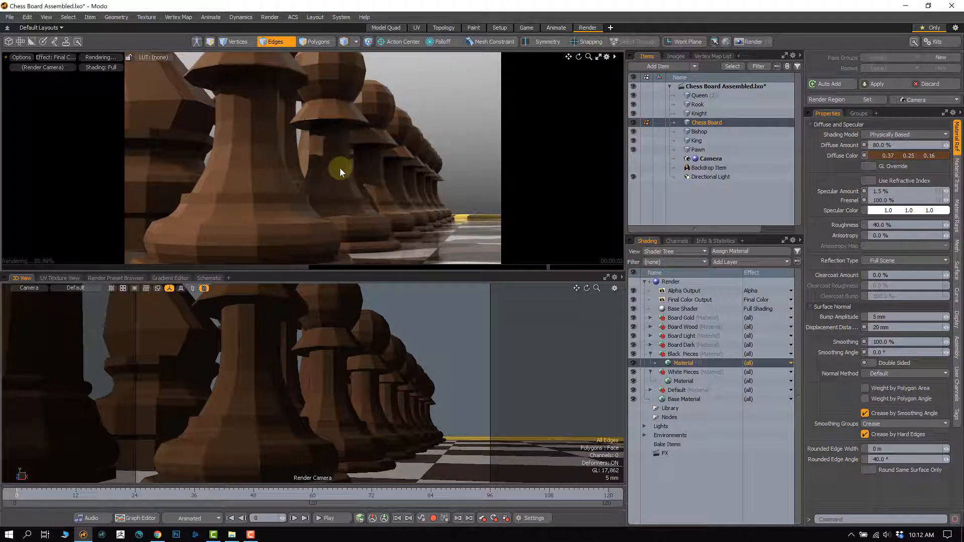
{"action": "left_click_drag", "start_coordinate": [336, 181], "coordinate": [287, 173], "text": "alt"}
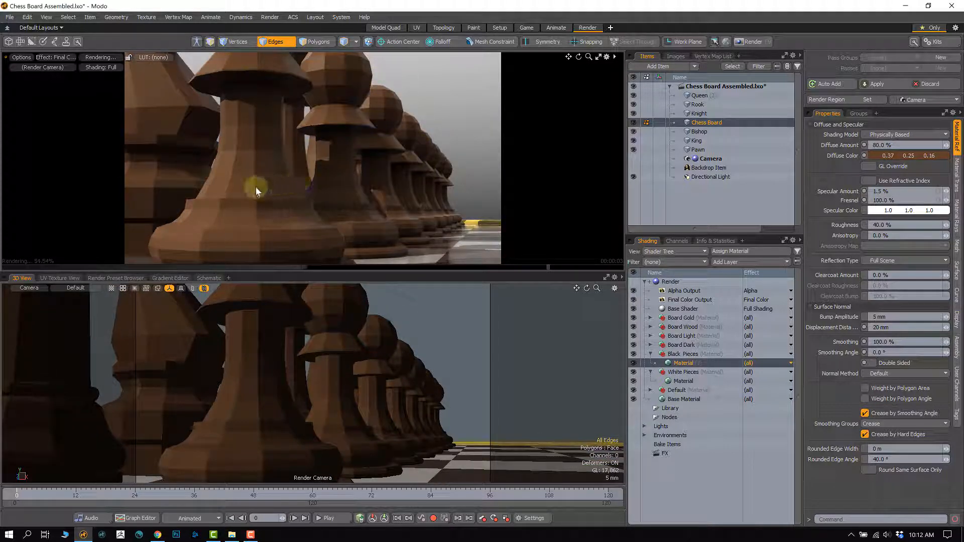
{"action": "left_click_drag", "start_coordinate": [259, 195], "coordinate": [302, 200], "text": "alt"}
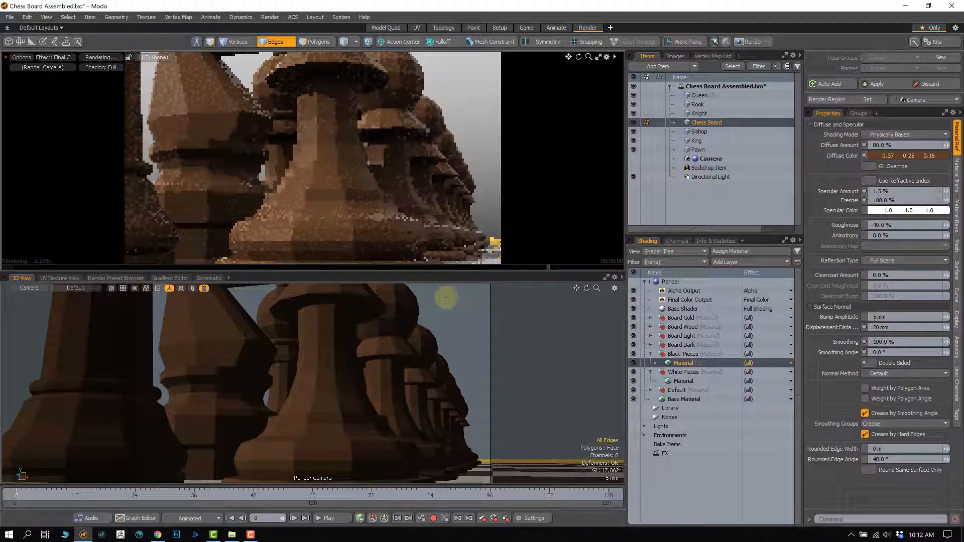
{"action": "left_click", "coordinate": [897, 353]}
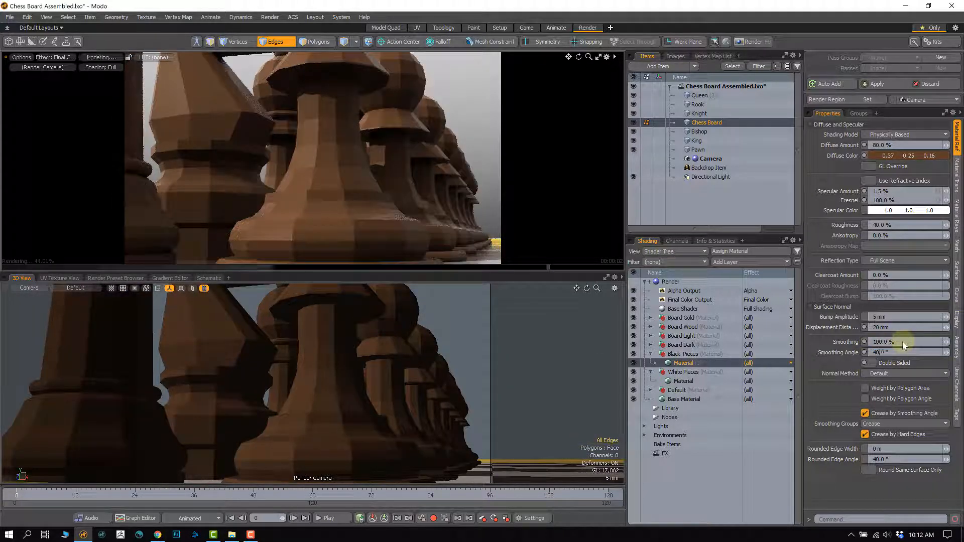
{"action": "type", "text": "40"}
{"action": "key", "text": "Return"}
Try a 180° smoothing angle on the Black Pieces material and check the shading on the dark pawns' bases
{"action": "left_click_drag", "start_coordinate": [253, 185], "coordinate": [305, 156], "text": "alt"}
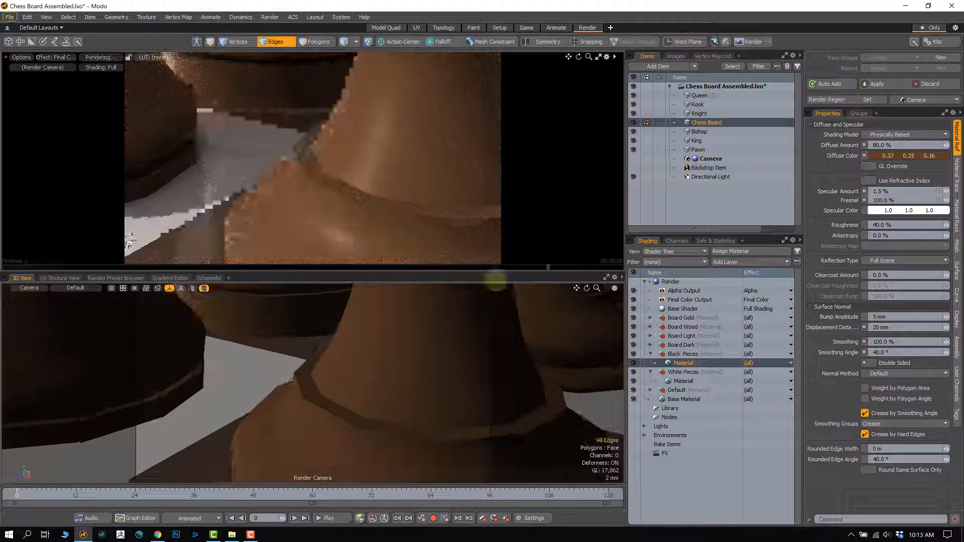
{"action": "left_click", "coordinate": [905, 352]}
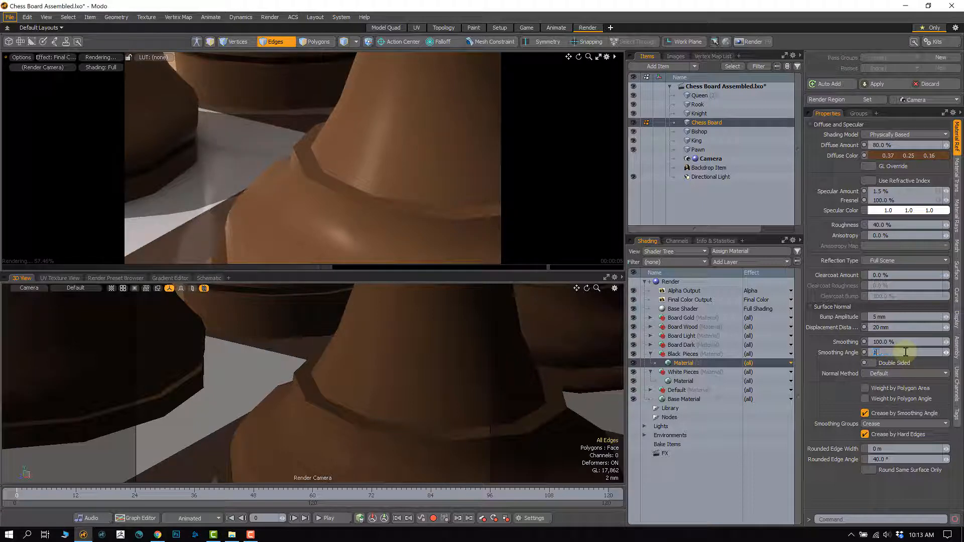
{"action": "key", "text": "Return"}
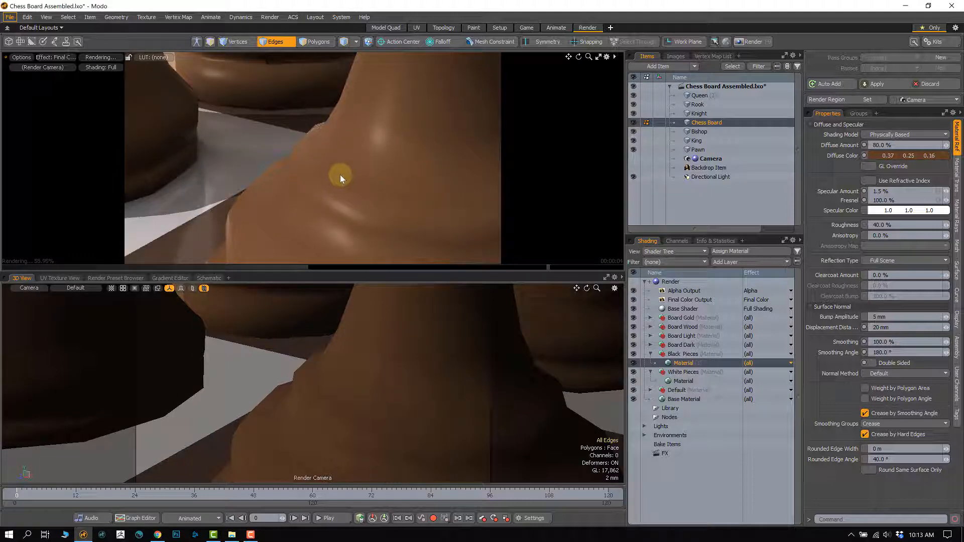
{"action": "left_click_drag", "start_coordinate": [317, 176], "coordinate": [323, 163], "text": "alt"}
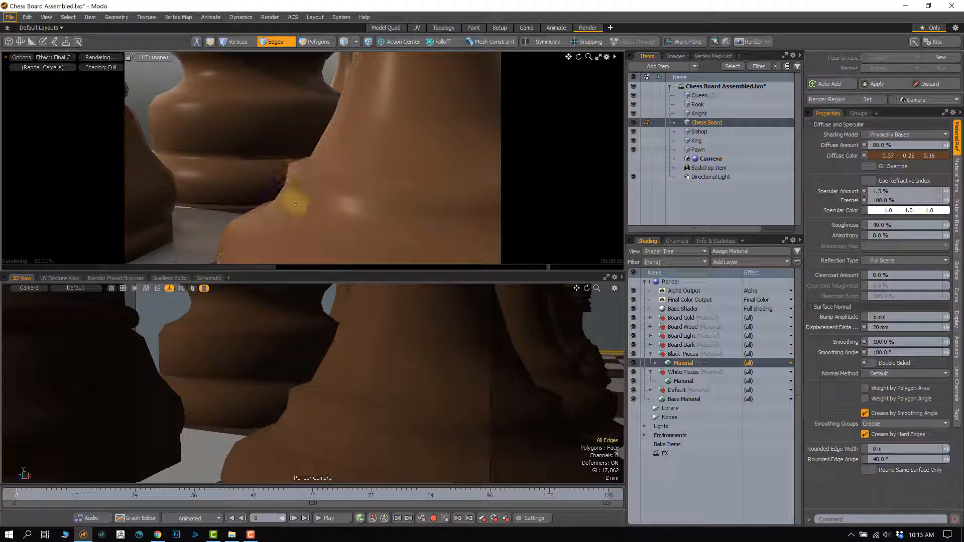
{"action": "left_click_drag", "start_coordinate": [311, 126], "coordinate": [342, 172], "text": "ctrl+alt"}
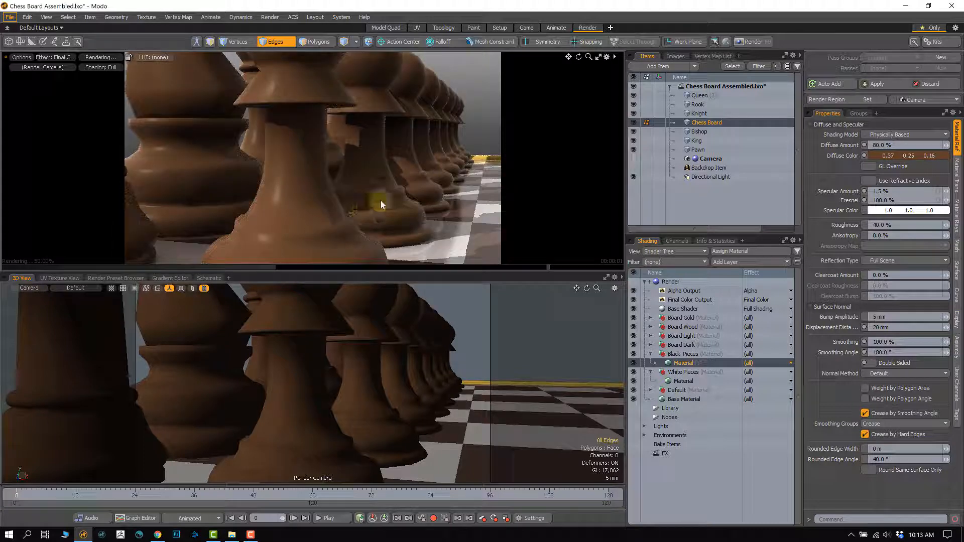
{"action": "left_click_drag", "start_coordinate": [334, 221], "coordinate": [291, 104], "text": "alt"}
{"action": "mouse_move", "coordinate": [338, 203]}
{"action": "left_mouse_down", "text": "alt"}
{"action": "mouse_move", "coordinate": [322, 129]}
{"action": "mouse_move", "coordinate": [327, 165]}
{"action": "mouse_move", "coordinate": [346, 172]}
{"action": "mouse_move", "coordinate": [345, 207]}
{"action": "left_mouse_up", "text": "alt"}
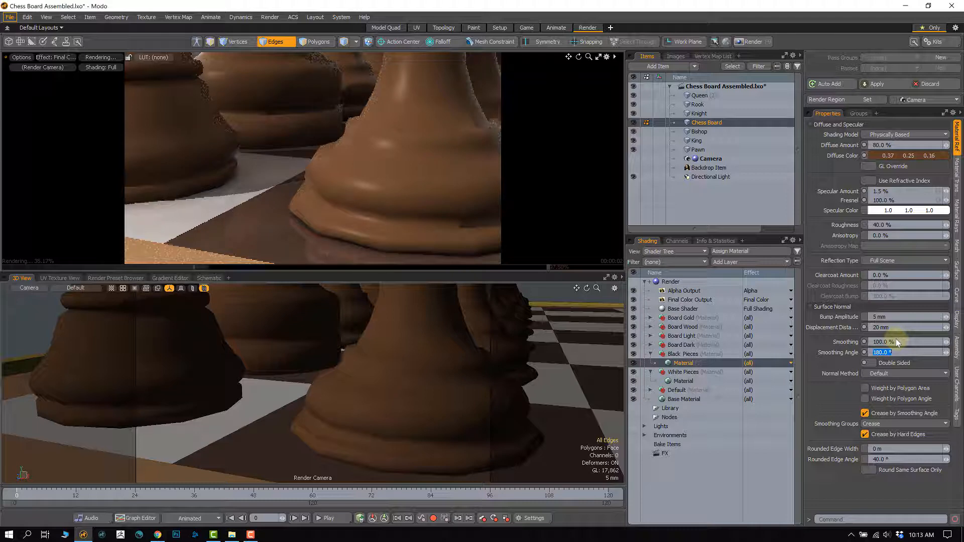
Try smoothing angles of 80° and 70° on the Black Pieces material, checking the edges of a dark pawn's base
{"action": "type", "text": "80"}
{"action": "key", "text": "Return"}
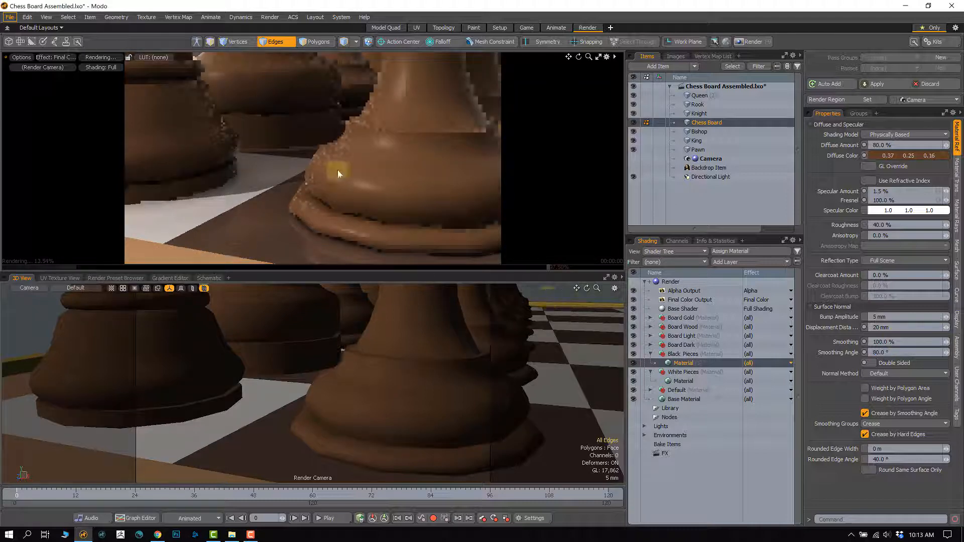
{"action": "left_click_drag", "start_coordinate": [334, 173], "coordinate": [331, 128], "text": "alt"}
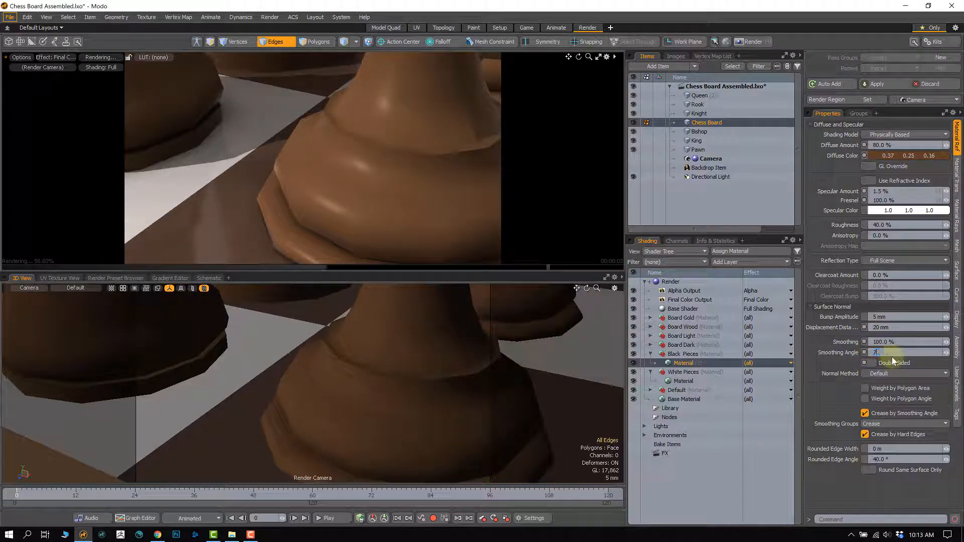
{"action": "type", "text": "70"}
{"action": "key", "text": "Return"}
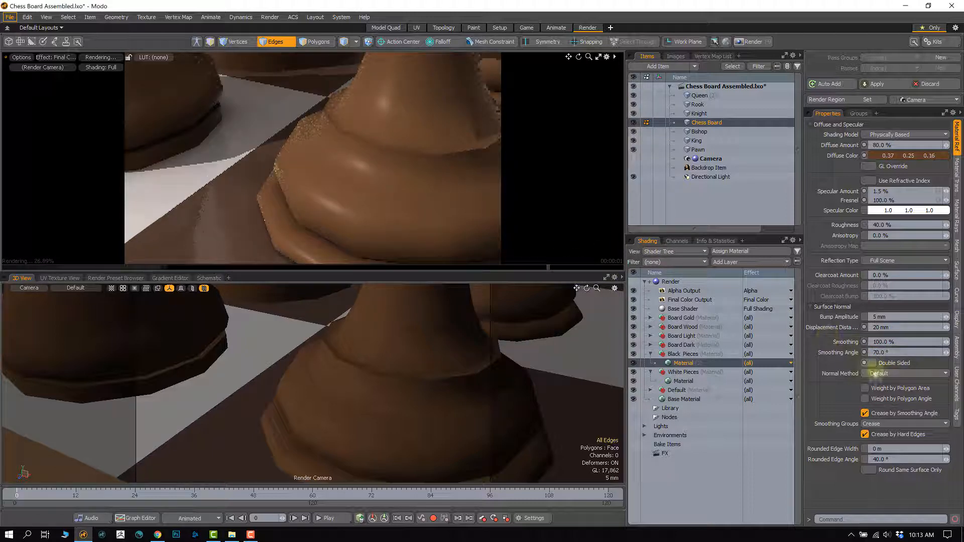
Set the Black Pieces material's smoothing angle to 50°, comparing it with 40° on the dark rook's base
{"action": "left_click_drag", "start_coordinate": [887, 352], "coordinate": [831, 344]}
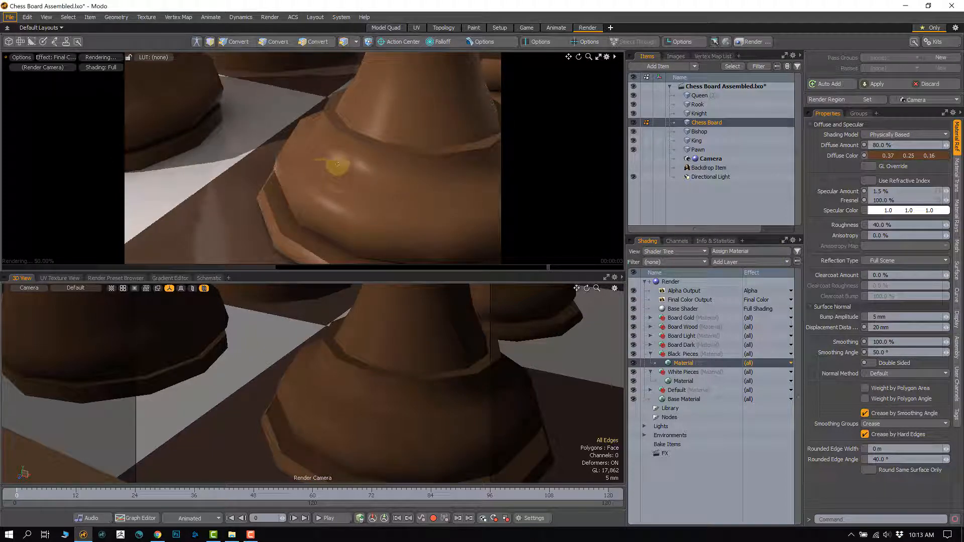
{"action": "left_click_drag", "start_coordinate": [339, 166], "coordinate": [359, 196], "text": "alt"}
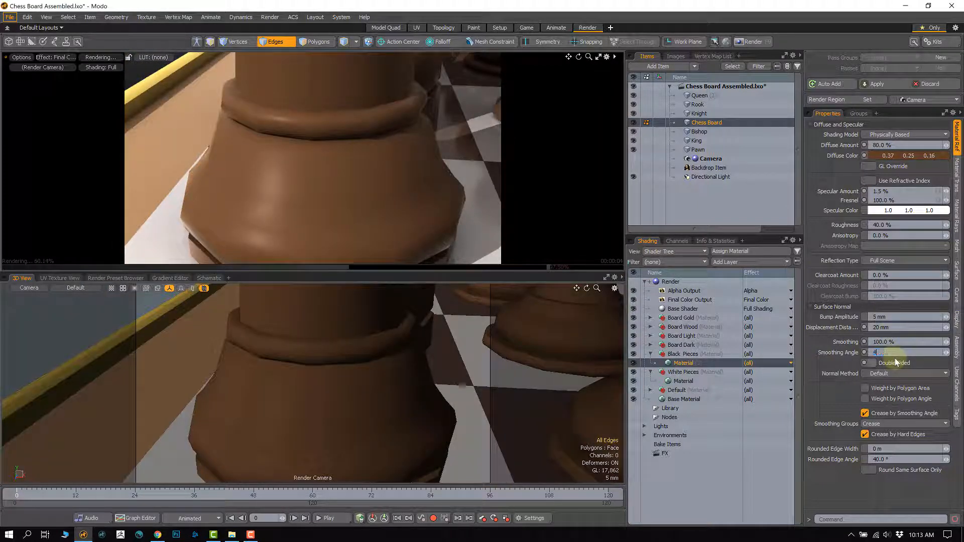
{"action": "key", "text": "Return"}
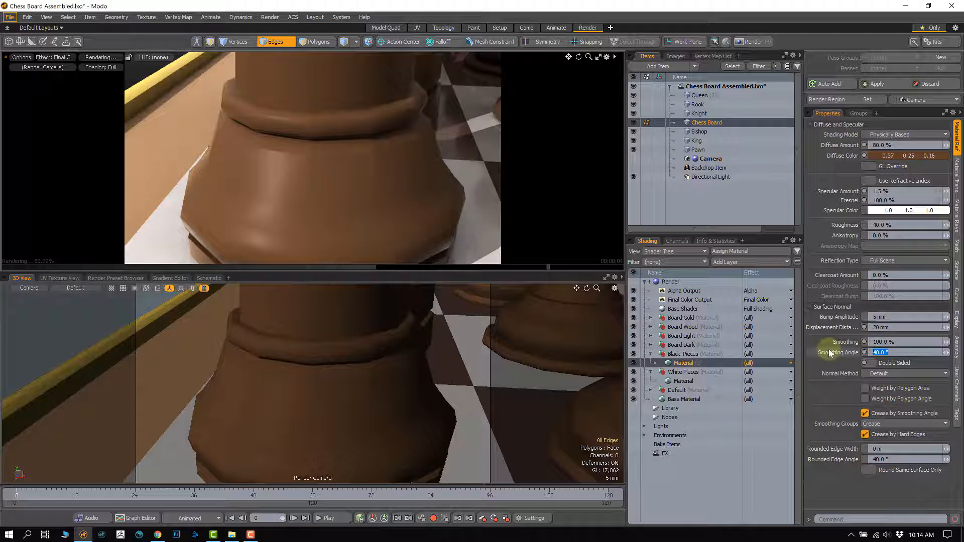
{"action": "key", "text": "Return"}
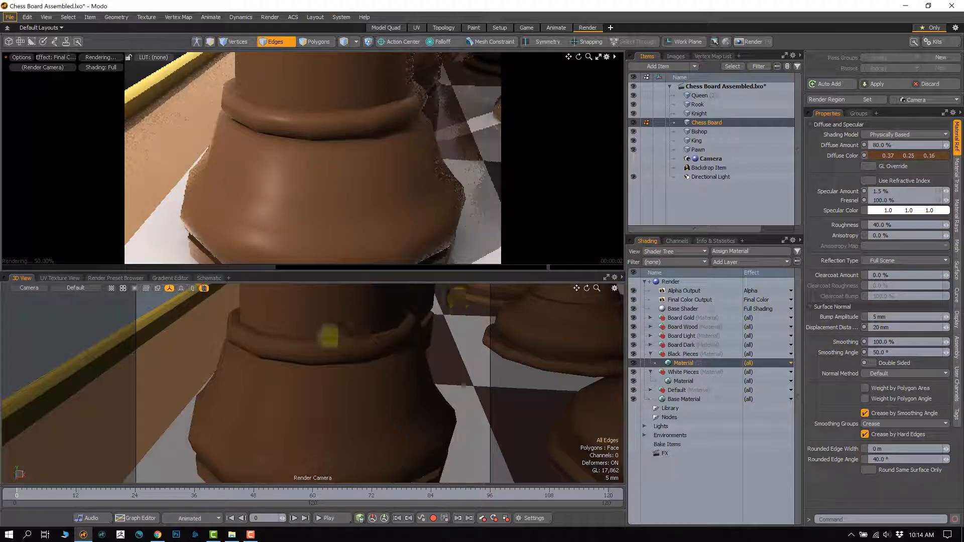
Collapse the Black Pieces group and set the White Pieces material's smoothing angle to 50°
{"action": "scroll", "coordinate": [365, 131], "scroll_direction": "down", "scroll_amount": 5}
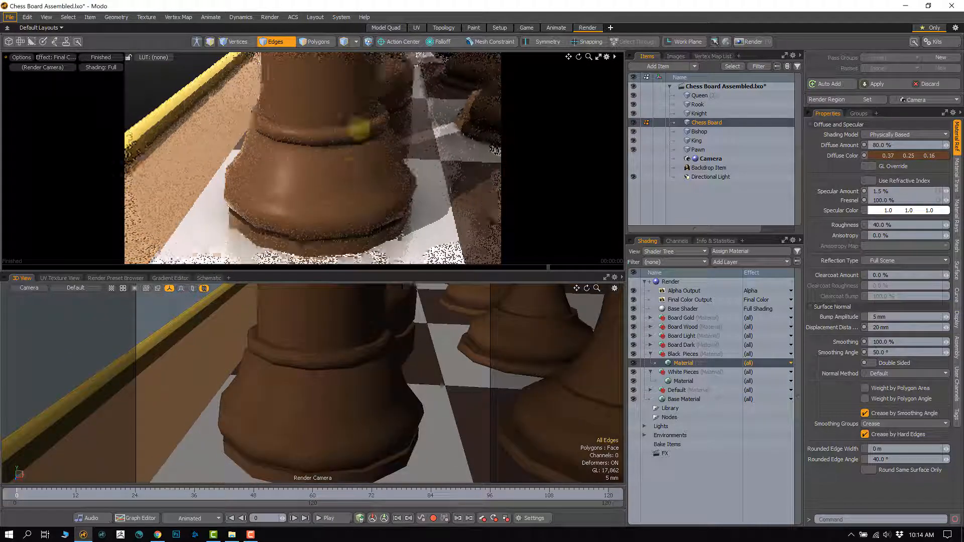
{"action": "left_click_drag", "start_coordinate": [361, 129], "coordinate": [381, 170], "text": "alt"}
{"action": "scroll", "coordinate": [334, 134], "scroll_direction": "down", "scroll_amount": 3}
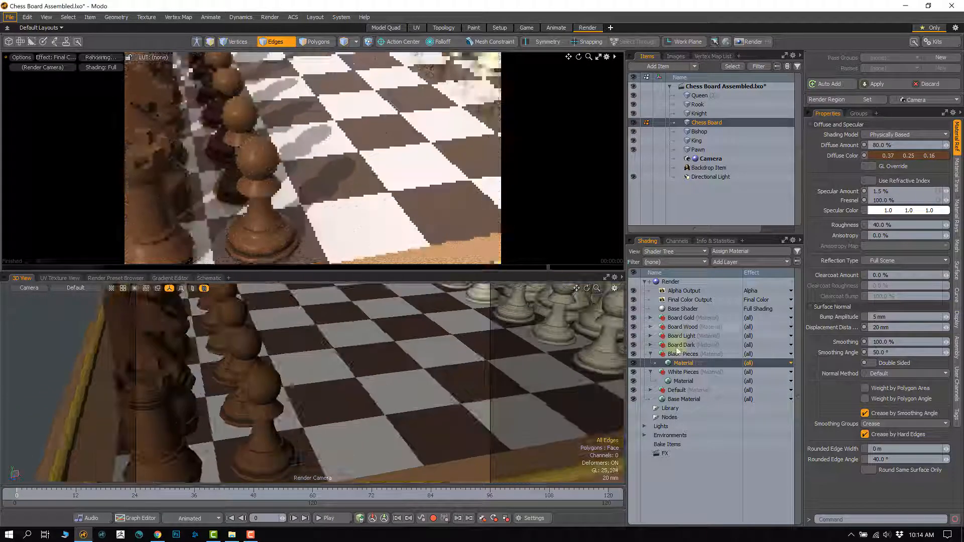
{"action": "left_click", "coordinate": [651, 355]}
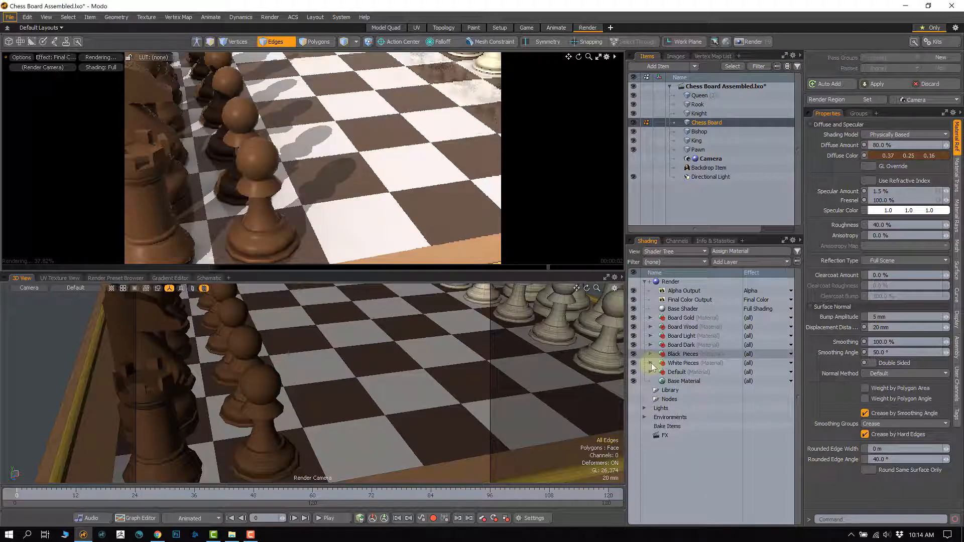
{"action": "left_click", "coordinate": [683, 373]}
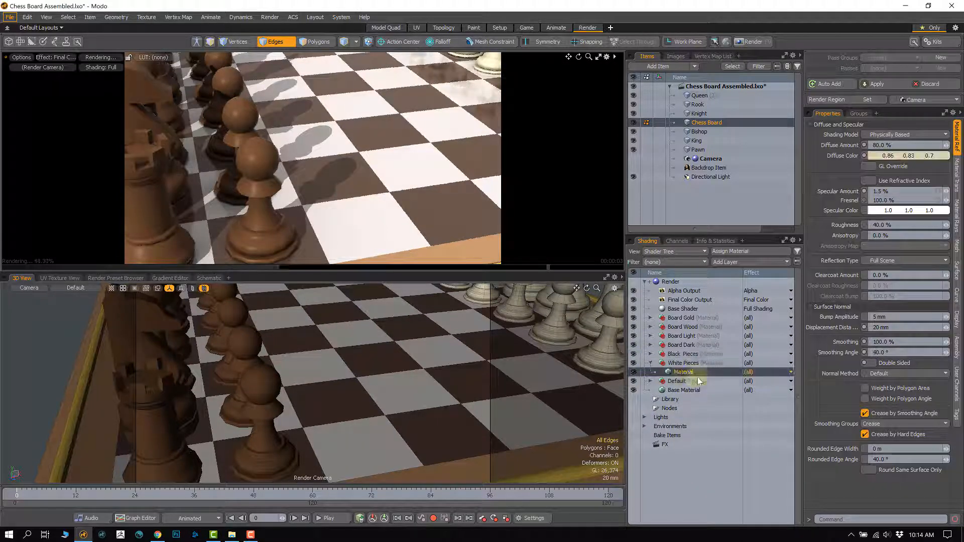
{"action": "left_click", "coordinate": [891, 354]}
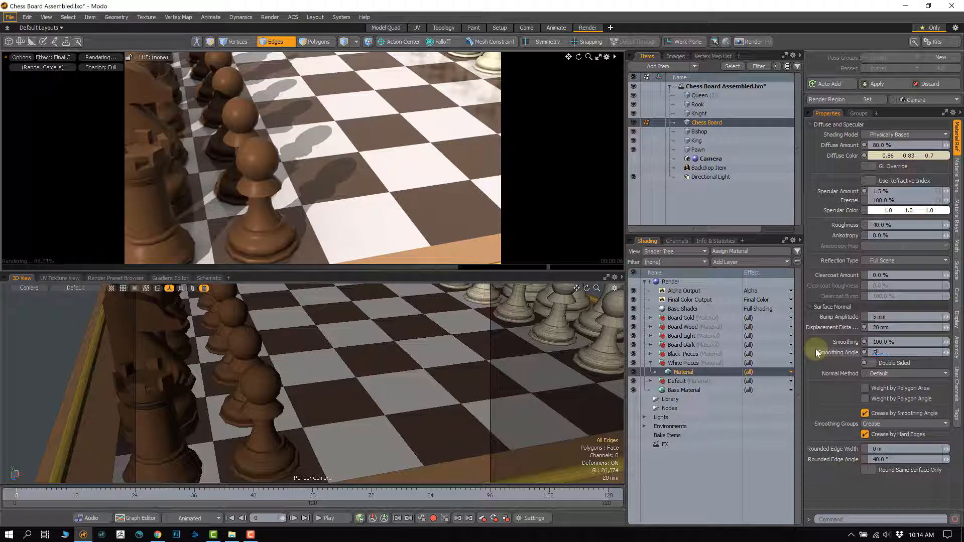
{"action": "type", "text": "50"}
{"action": "key", "text": "Return"}
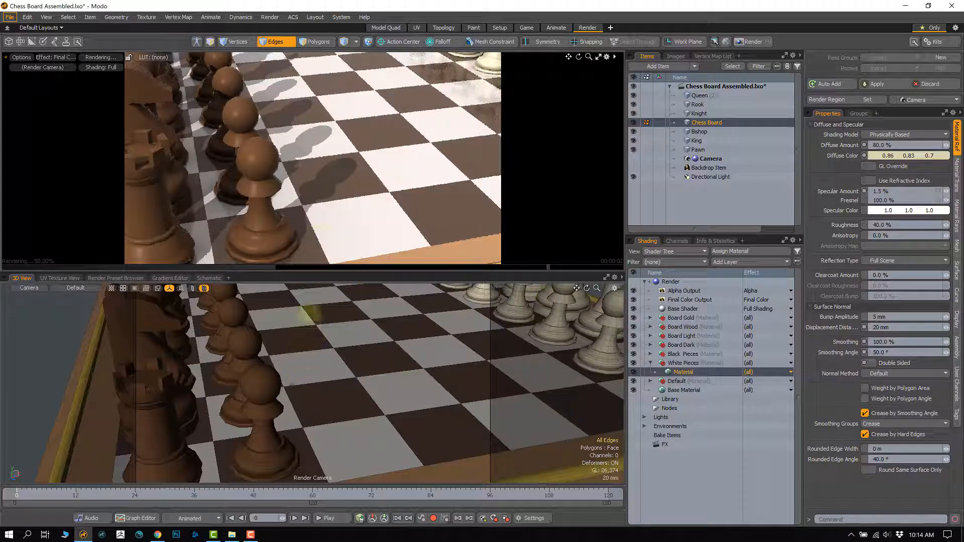
Show the 3D view through the Directional Light, then hide and restore that light to compare the preview's lighting
{"action": "left_click_drag", "start_coordinate": [317, 207], "coordinate": [232, 124], "text": "alt+shift"}
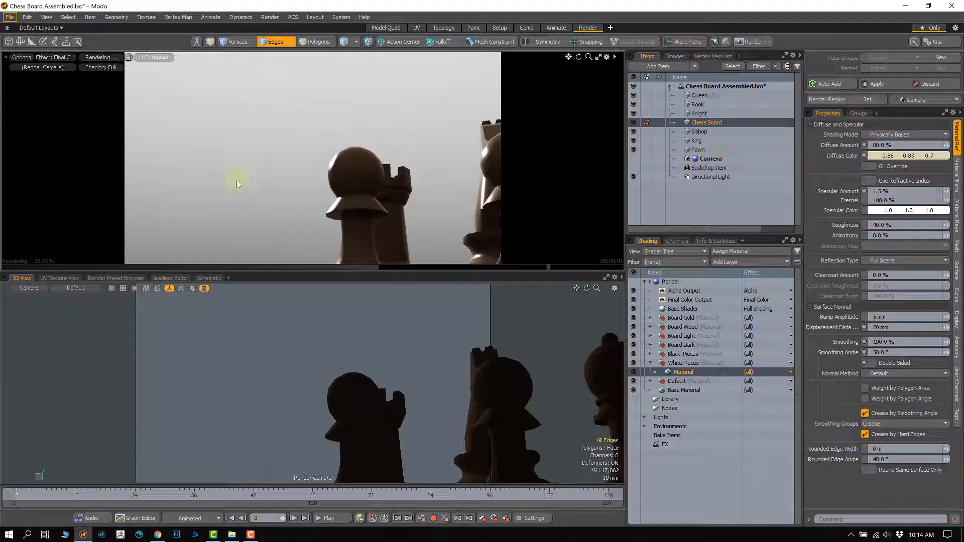
{"action": "left_click_drag", "start_coordinate": [238, 184], "coordinate": [321, 205], "text": "alt"}
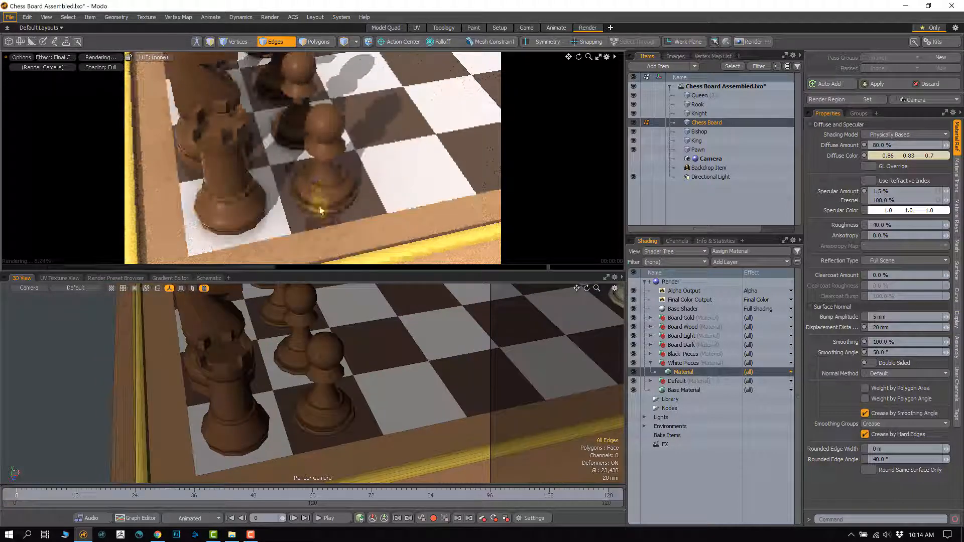
{"action": "left_click", "coordinate": [29, 289]}
{"action": "mouse_move", "coordinate": [30, 297]}
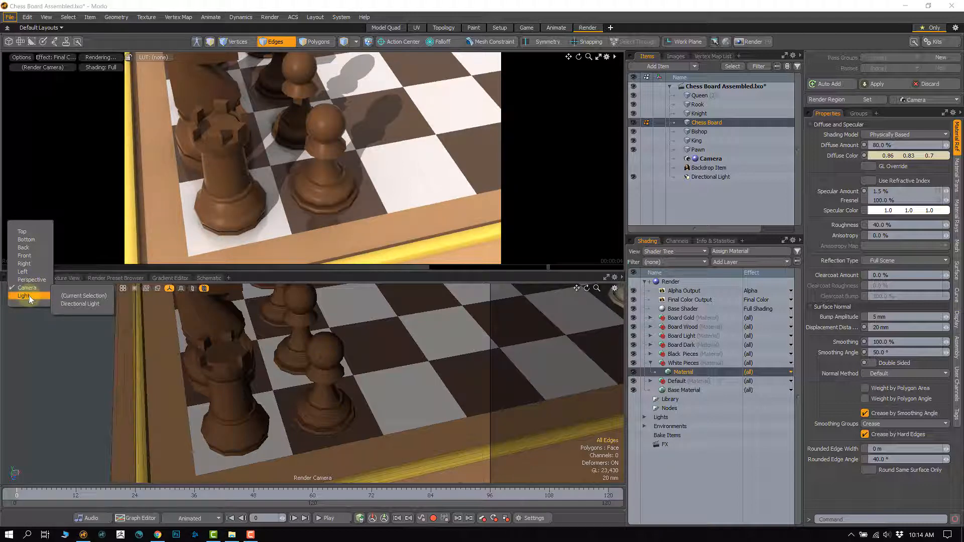
{"action": "left_click", "coordinate": [68, 304]}
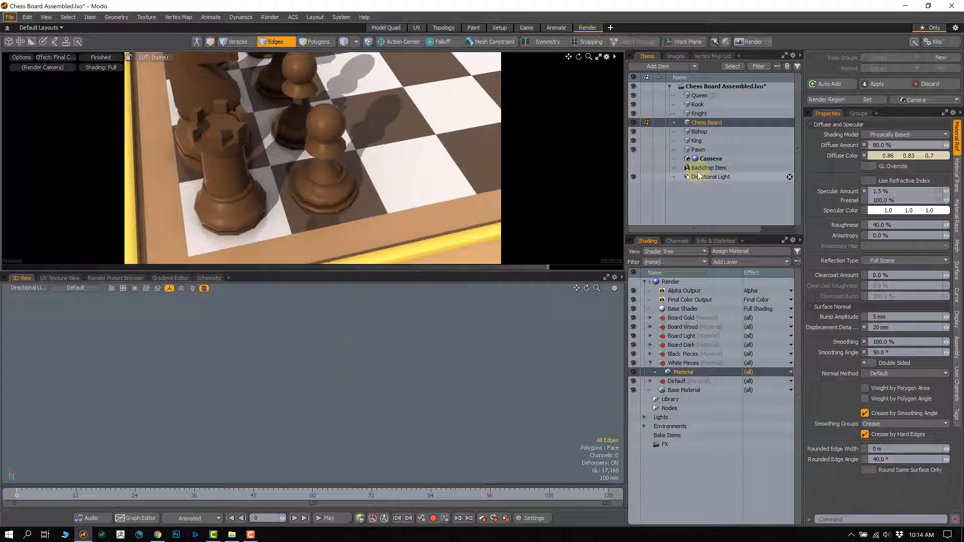
{"action": "left_click", "coordinate": [634, 177]}
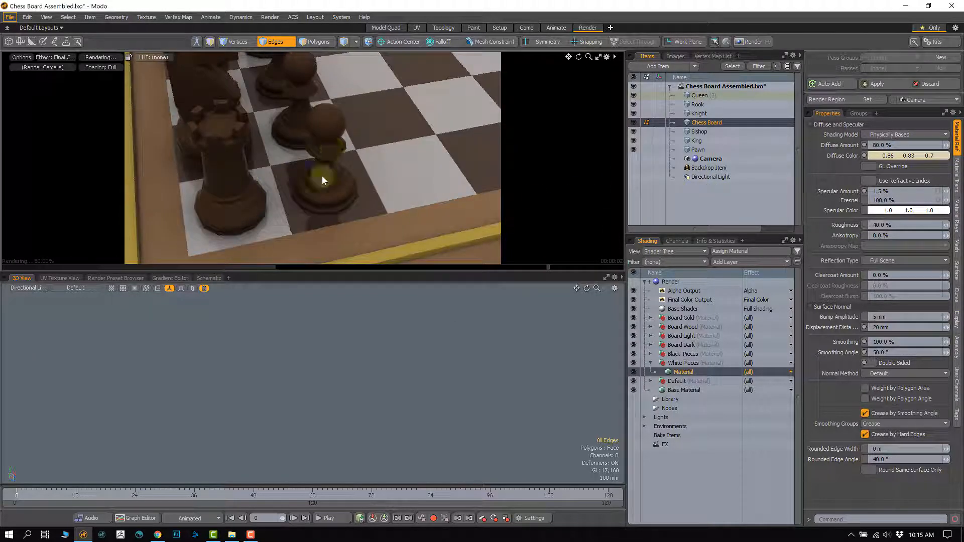
{"action": "left_click", "coordinate": [633, 177]}
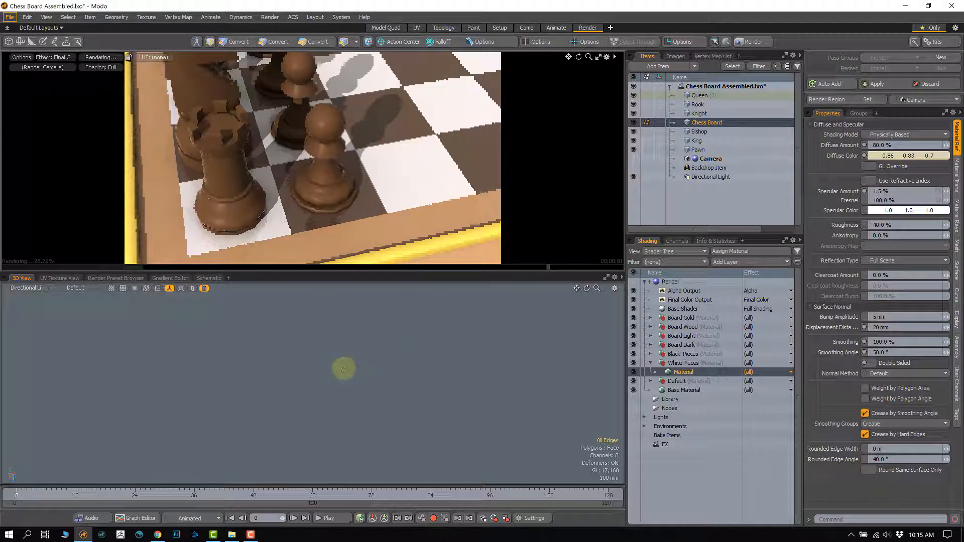
Rotate the directional light around the chess board, checking the lighting on the dark corner rook and pawn in a close-up render
{"action": "left_click_drag", "start_coordinate": [343, 369], "coordinate": [403, 381], "text": "alt"}
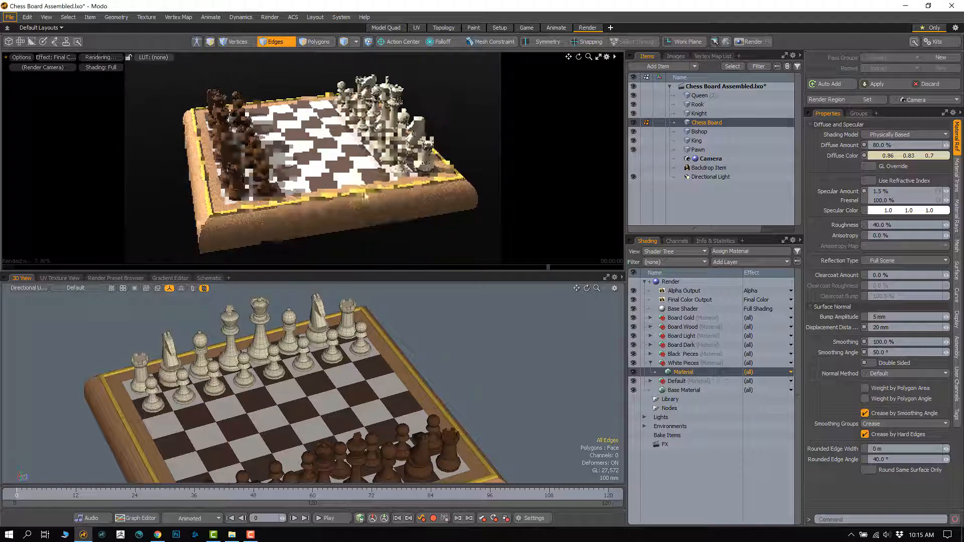
{"action": "left_click_drag", "start_coordinate": [368, 362], "coordinate": [334, 387], "text": "alt"}
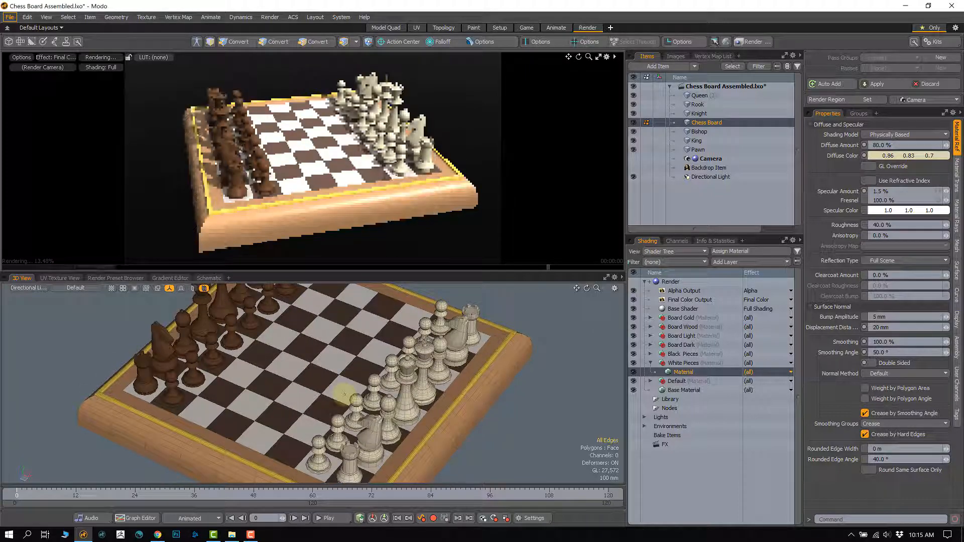
{"action": "scroll", "coordinate": [271, 146], "scroll_direction": "up", "scroll_amount": 5}
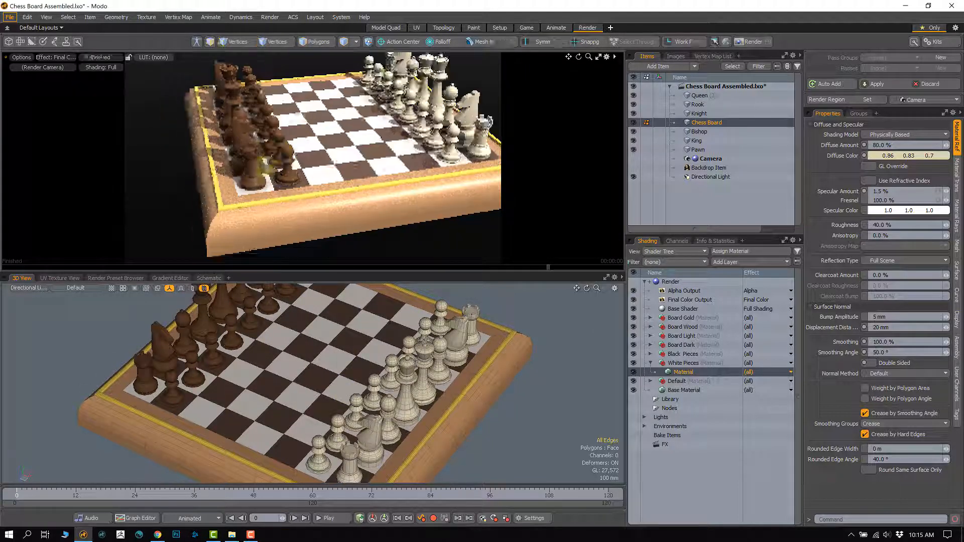
{"action": "scroll", "coordinate": [271, 146], "scroll_direction": "up", "scroll_amount": 5}
{"action": "left_click_drag", "start_coordinate": [272, 172], "coordinate": [323, 167], "text": "alt+shift"}
{"action": "left_click_drag", "start_coordinate": [381, 190], "coordinate": [363, 243], "text": "alt"}
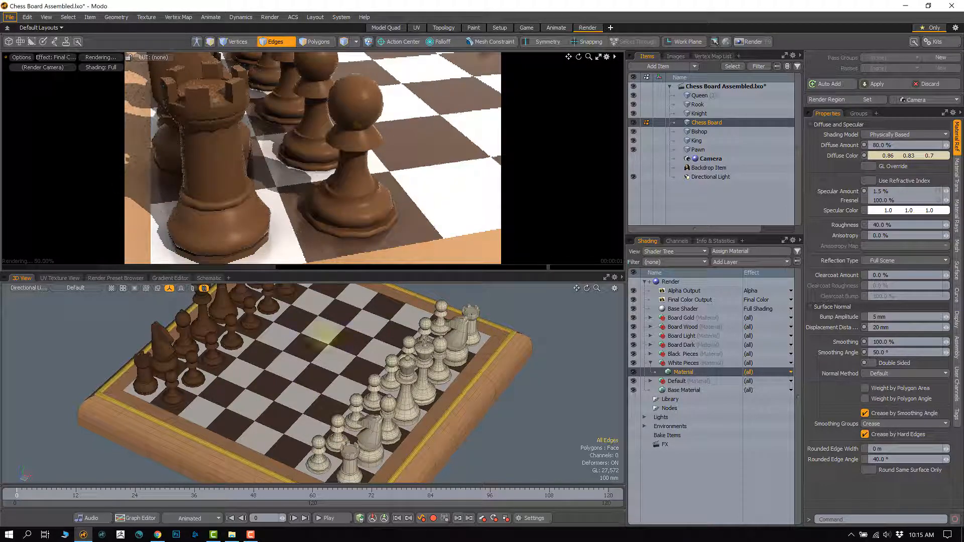
{"action": "left_click_drag", "start_coordinate": [317, 409], "coordinate": [335, 356], "text": "alt"}
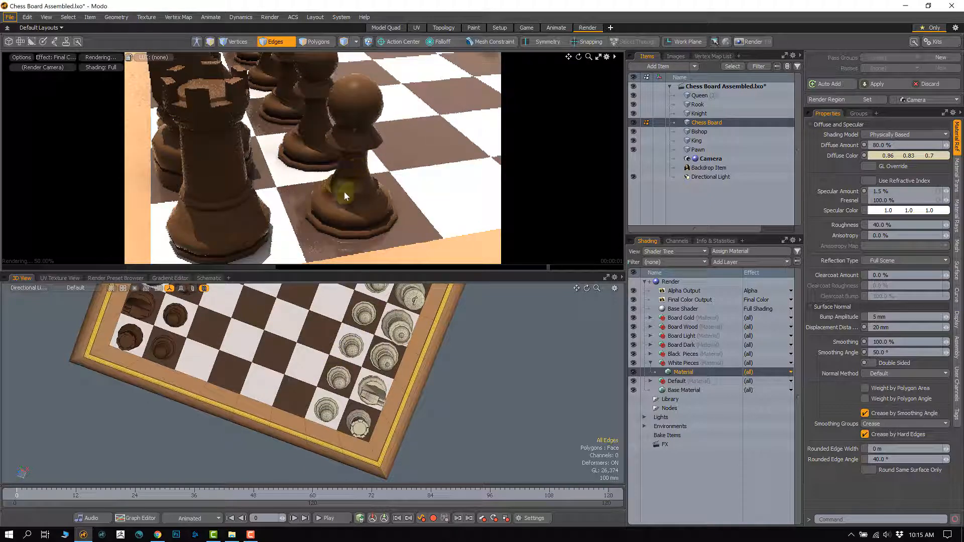
{"action": "left_click_drag", "start_coordinate": [285, 346], "coordinate": [303, 264], "text": "alt"}
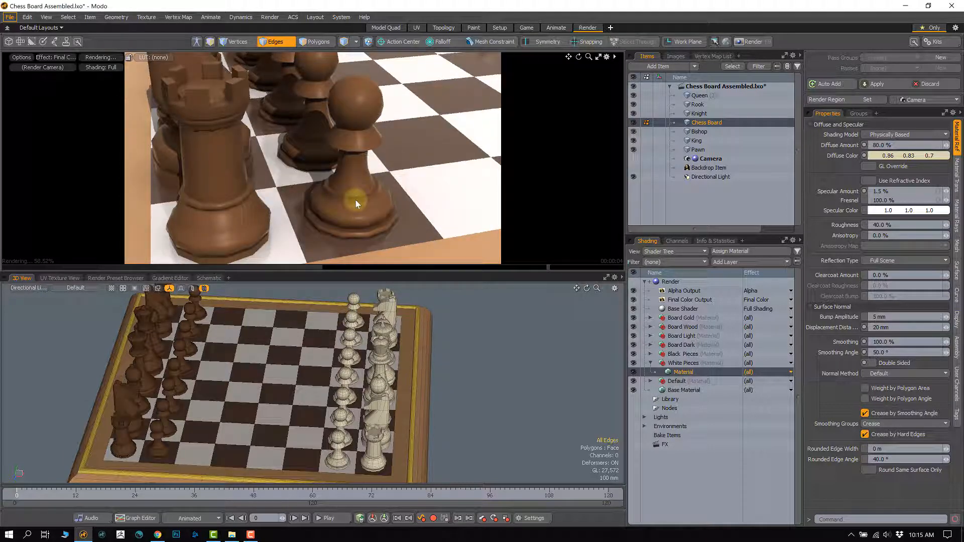
Rotate the directional light around the chess board and move it farther away, checking the shadows on the whole board in the preview render
{"action": "scroll", "coordinate": [355, 113], "scroll_direction": "down", "scroll_amount": 8}
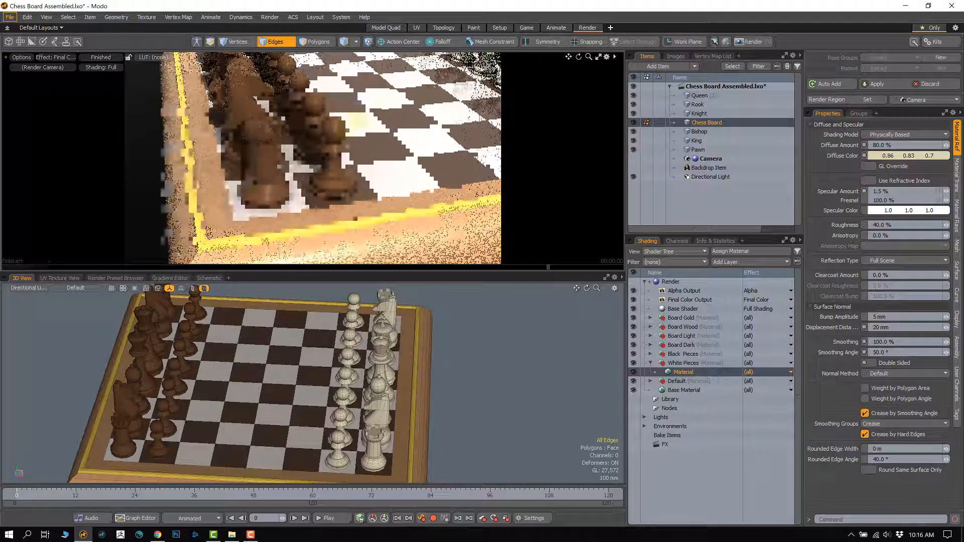
{"action": "scroll", "coordinate": [354, 108], "scroll_direction": "down", "scroll_amount": 4}
{"action": "left_click_drag", "start_coordinate": [261, 370], "coordinate": [338, 376], "text": "alt"}
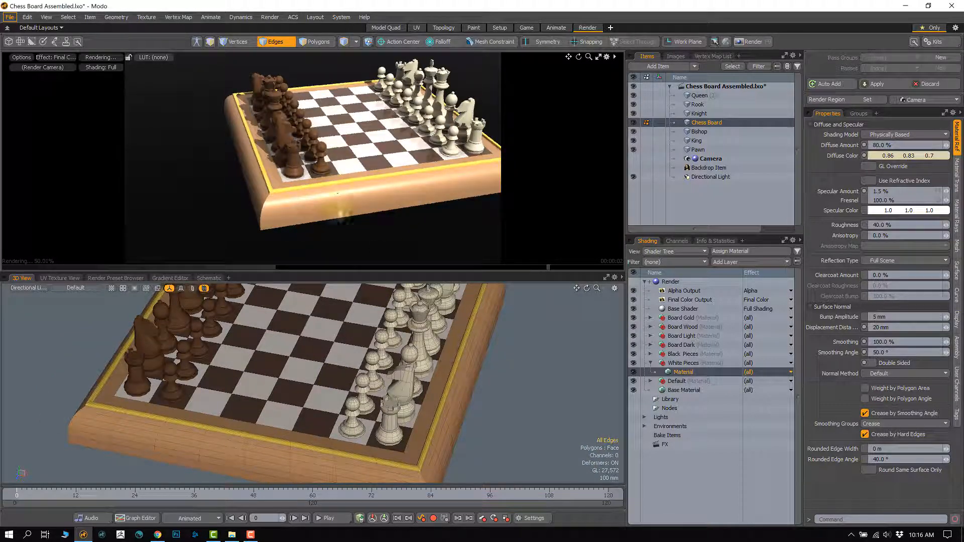
{"action": "left_click_drag", "start_coordinate": [366, 179], "coordinate": [318, 206], "text": "alt+shift"}
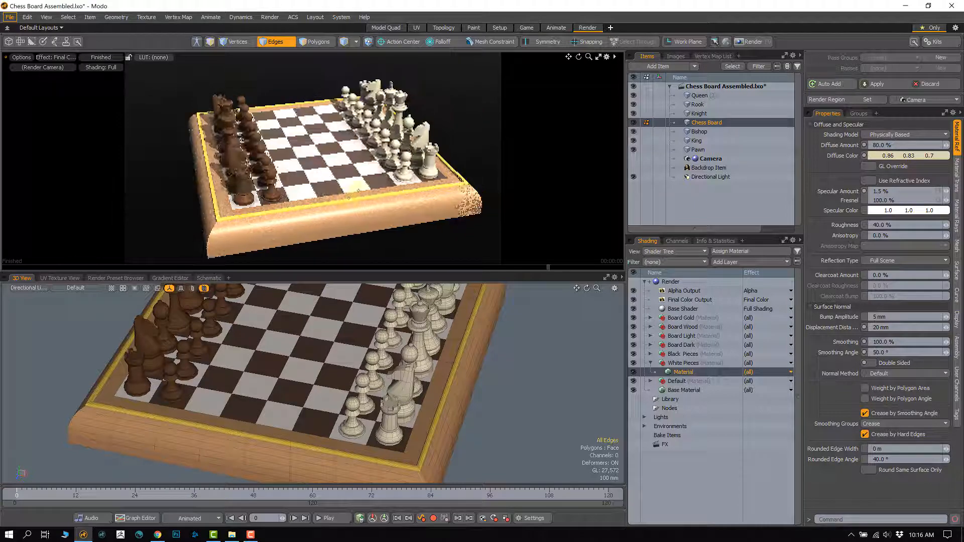
{"action": "mouse_move", "coordinate": [310, 350]}
{"action": "left_mouse_down", "text": "alt"}
{"action": "mouse_move", "coordinate": [297, 370]}
{"action": "mouse_move", "coordinate": [329, 387]}
{"action": "mouse_move", "coordinate": [302, 360]}
{"action": "left_mouse_up", "text": "alt"}
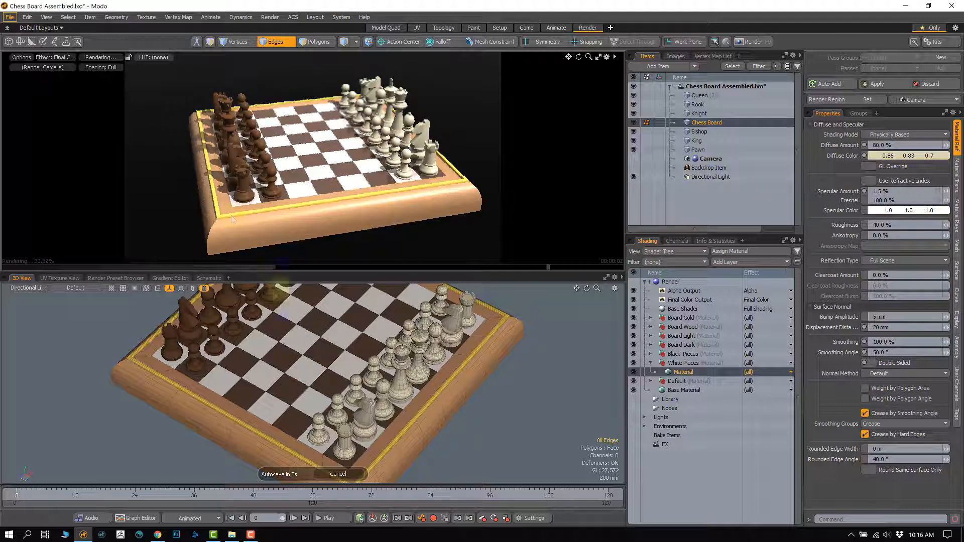
{"action": "left_click_drag", "start_coordinate": [322, 368], "coordinate": [307, 351], "text": "ctrl+alt"}
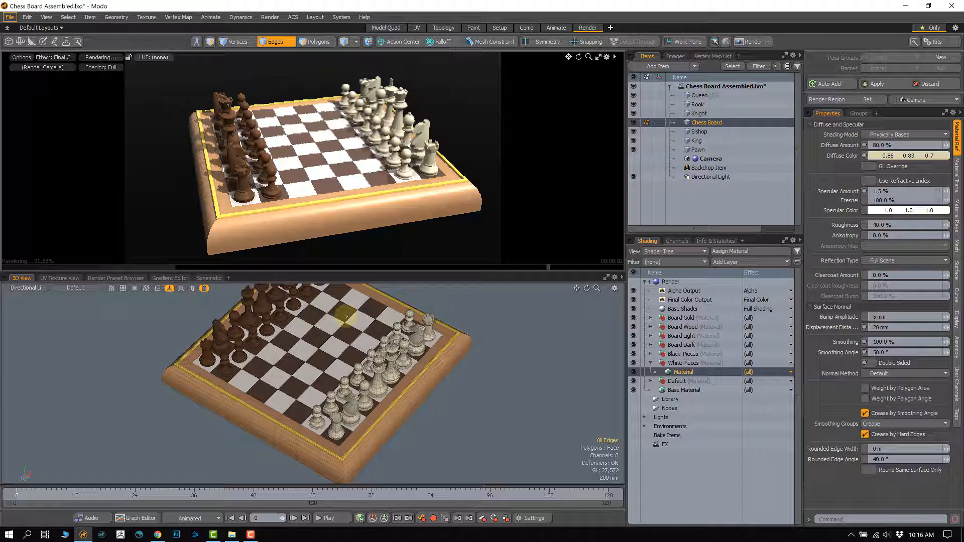
{"action": "left_click_drag", "start_coordinate": [357, 374], "coordinate": [368, 386], "text": "alt+shift"}
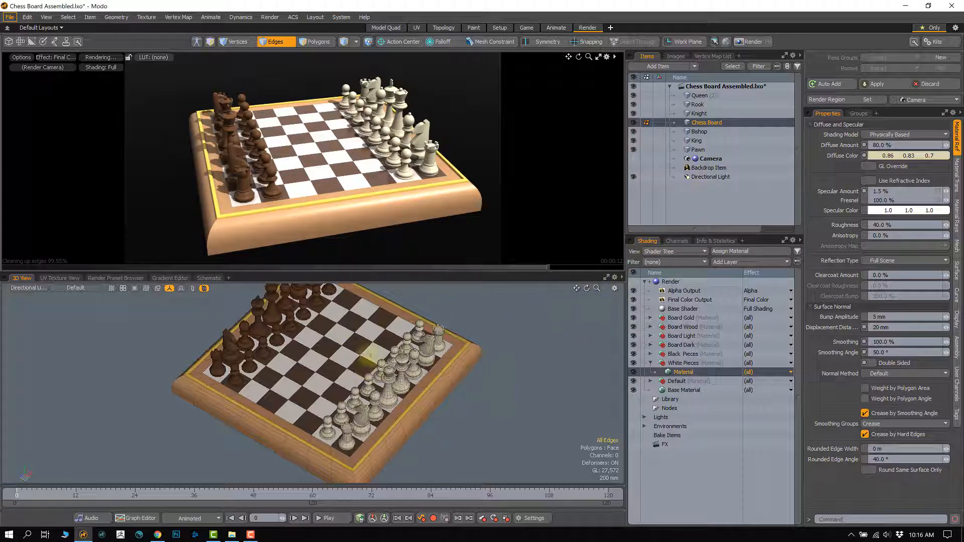
Set the Directional Light's radiant exitance to 2.5 W/srm2 after trying 2.0, judging the brightness on a close-up of the dark corner rook
{"action": "left_click_drag", "start_coordinate": [210, 202], "coordinate": [285, 165], "text": "alt+shift"}
{"action": "left_click_drag", "start_coordinate": [325, 192], "coordinate": [381, 216], "text": "ctrl+alt"}
{"action": "left_click_drag", "start_coordinate": [448, 152], "coordinate": [429, 144], "text": "ctrl+alt"}
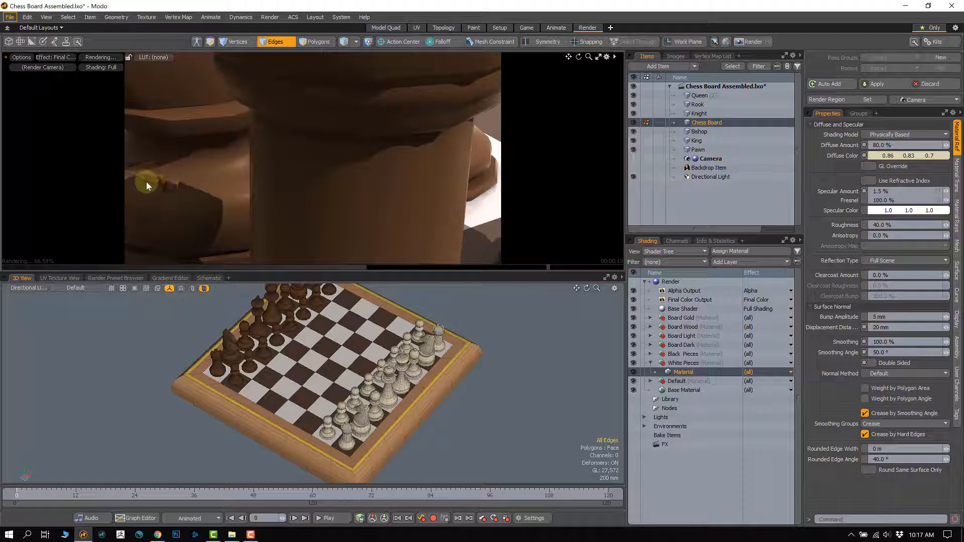
{"action": "mouse_move", "coordinate": [263, 214]}
{"action": "left_mouse_down", "text": "ctrl+alt"}
{"action": "mouse_move", "coordinate": [278, 134]}
{"action": "mouse_move", "coordinate": [258, 189]}
{"action": "mouse_move", "coordinate": [270, 196]}
{"action": "left_mouse_up", "text": "ctrl+alt"}
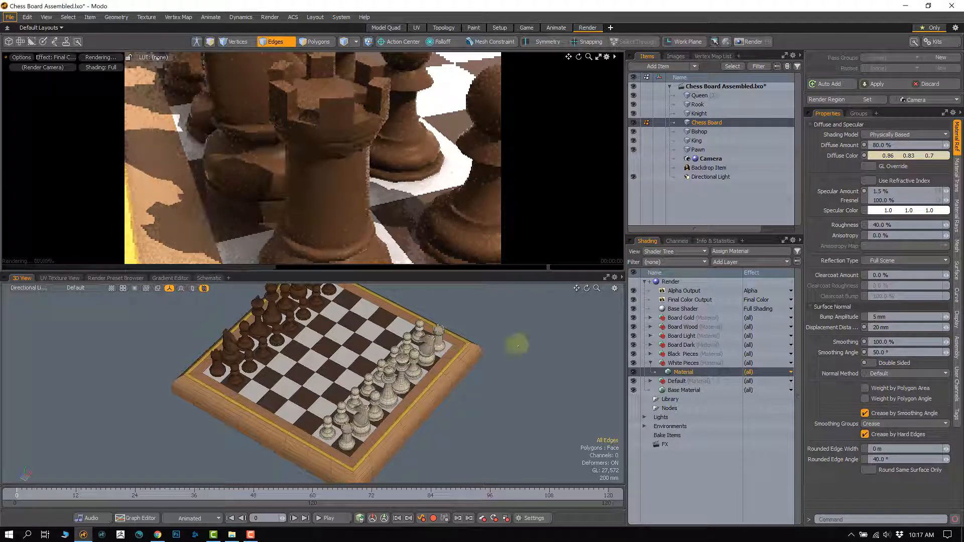
{"action": "left_click", "coordinate": [708, 177]}
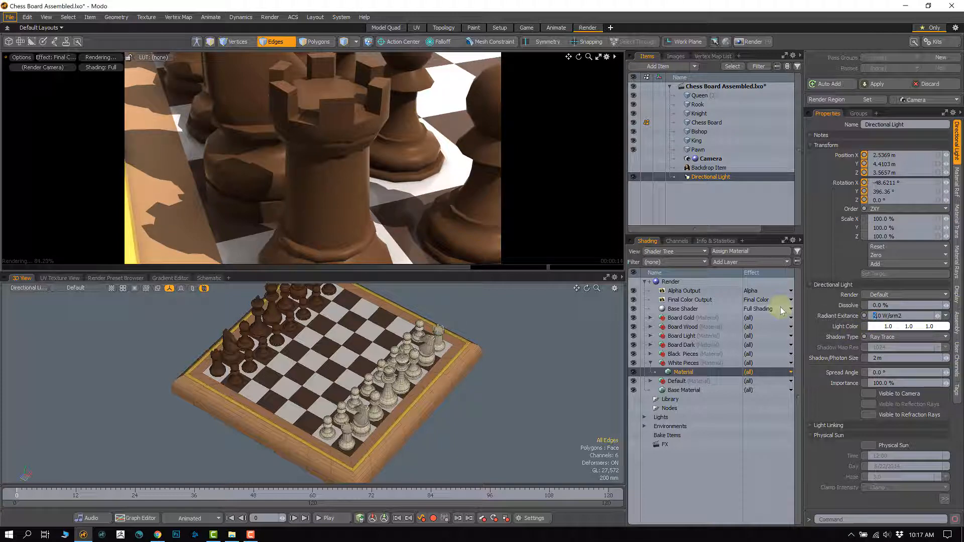
{"action": "key", "text": "Return"}
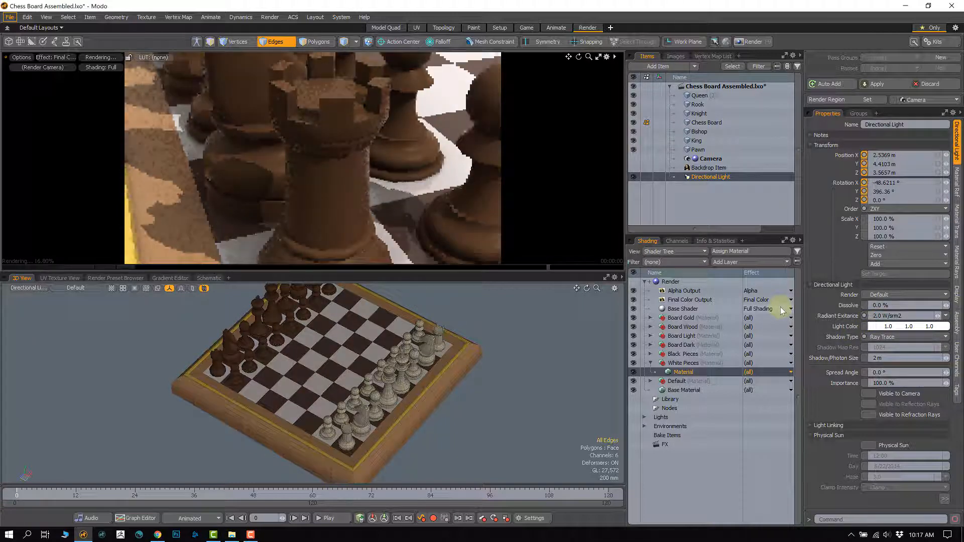
{"action": "left_click", "coordinate": [878, 315]}
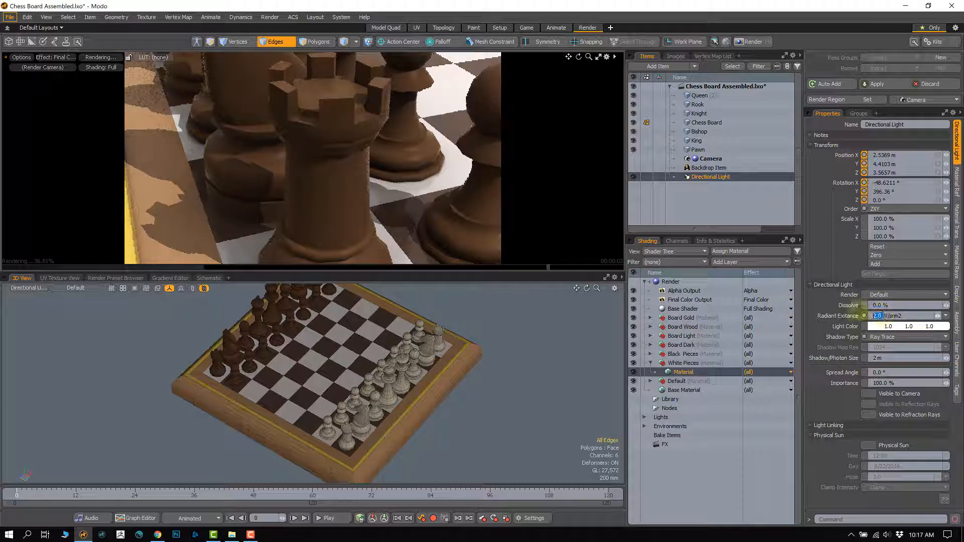
{"action": "type", "text": "2,5"}
{"action": "key", "text": "Return"}
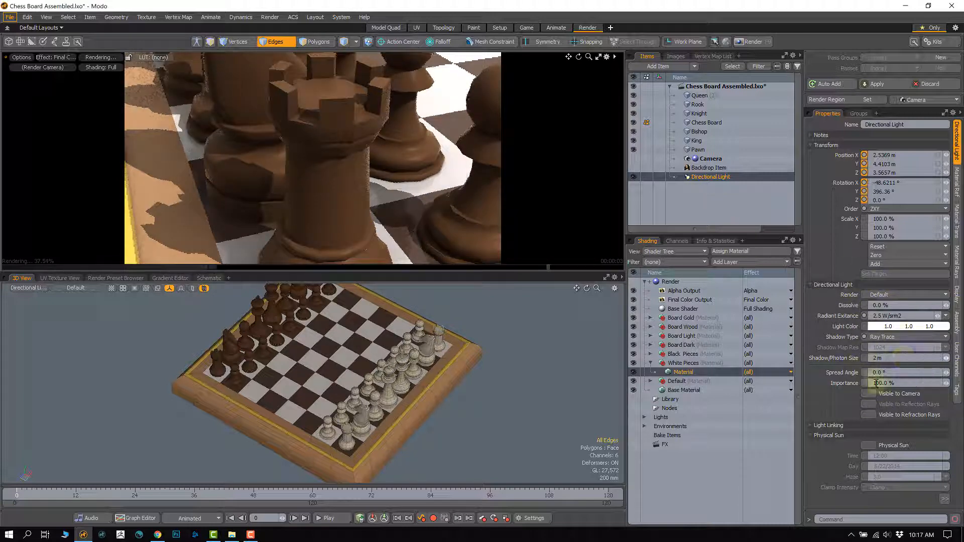
Set the Directional Light's spread angle to 10°, with the dark rook's shadow on the wooden border framed in the preview
{"action": "left_click", "coordinate": [890, 374]}
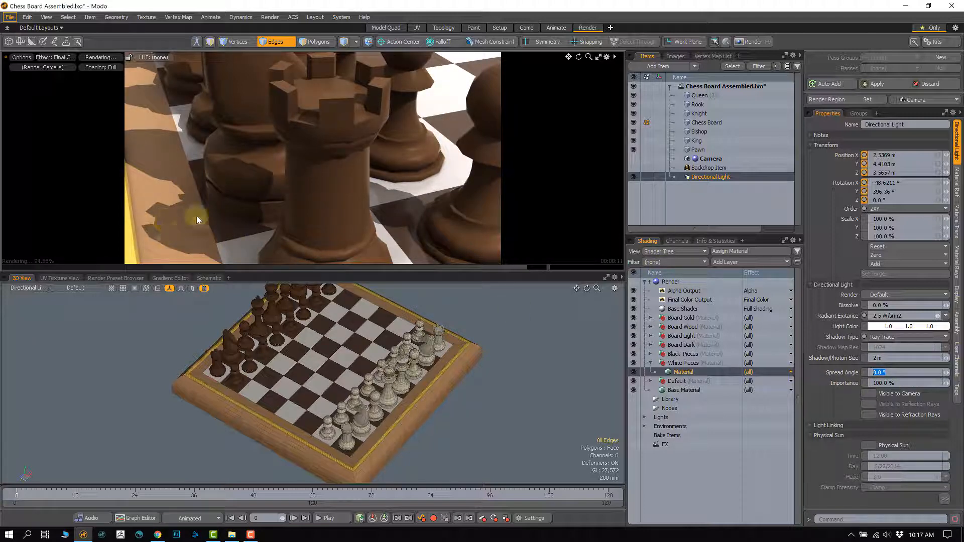
{"action": "left_click_drag", "start_coordinate": [243, 185], "coordinate": [248, 176], "text": "alt+shift"}
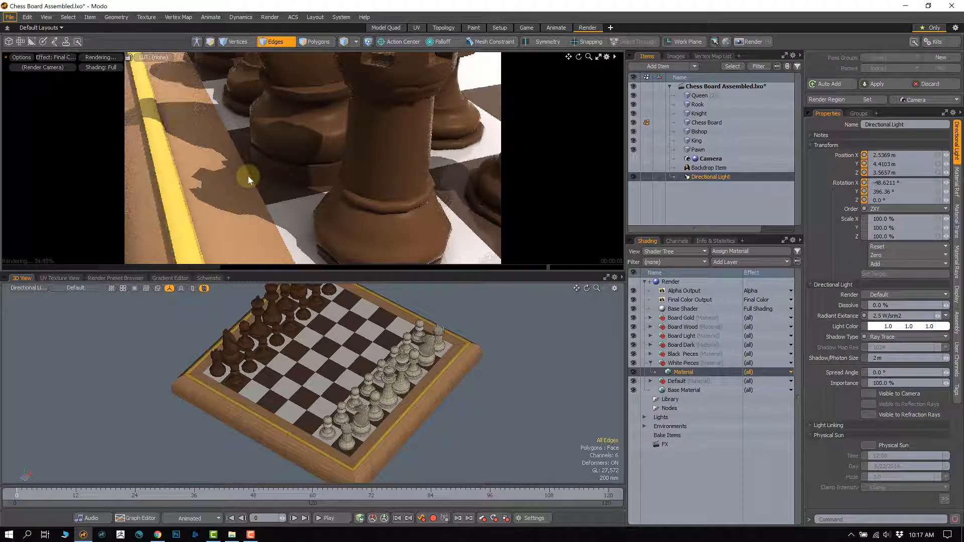
{"action": "left_click", "coordinate": [891, 374]}
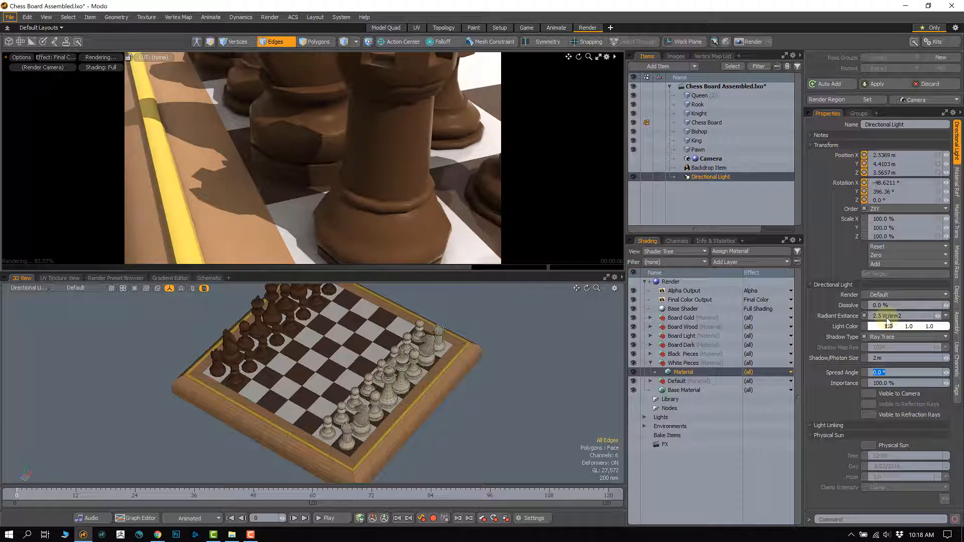
{"action": "type", "text": "10"}
{"action": "key", "text": "Return"}
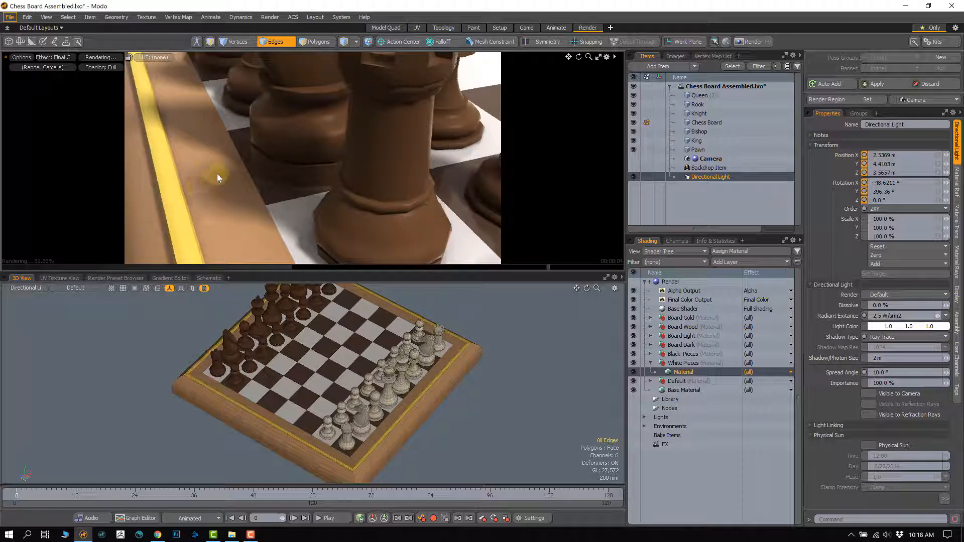
Inspect the dark rook's soft shading up close and try a spread angle of 20° on the Directional Light
{"action": "left_click_drag", "start_coordinate": [386, 150], "coordinate": [428, 137], "text": "alt"}
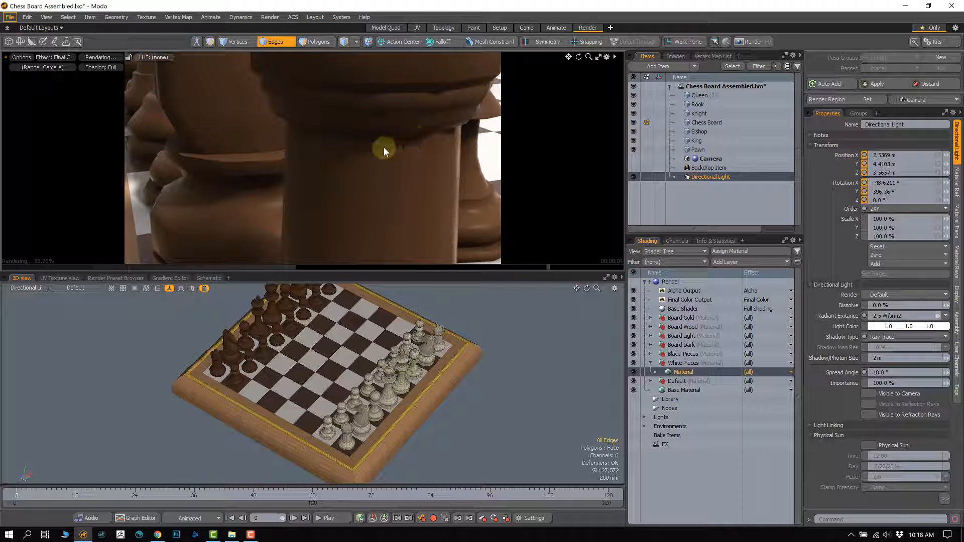
{"action": "mouse_move", "coordinate": [343, 158]}
{"action": "left_mouse_down", "text": "alt"}
{"action": "mouse_move", "coordinate": [321, 211]}
{"action": "mouse_move", "coordinate": [342, 173]}
{"action": "mouse_move", "coordinate": [339, 154]}
{"action": "left_mouse_up", "text": "alt"}
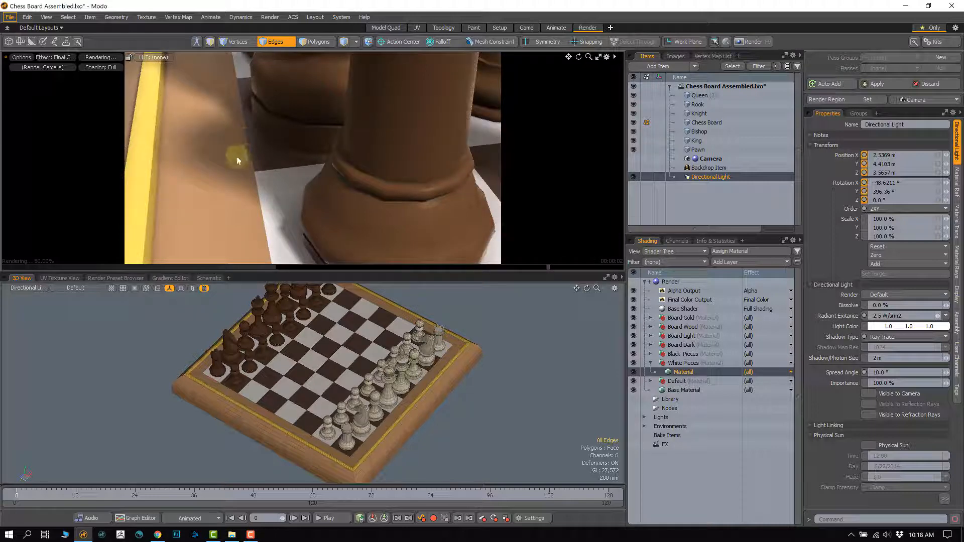
{"action": "left_click", "coordinate": [882, 372]}
{"action": "key", "text": "Return"}
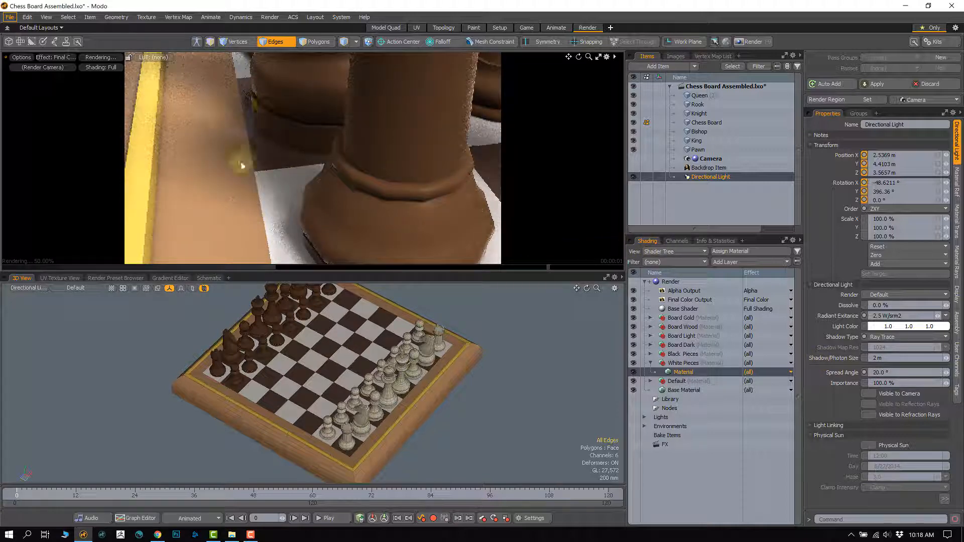
Reduce the Directional Light's spread angle to 2° and examine the edge of the shadow on the wooden border up close
{"action": "scroll", "coordinate": [319, 173], "scroll_direction": "down", "scroll_amount": 2}
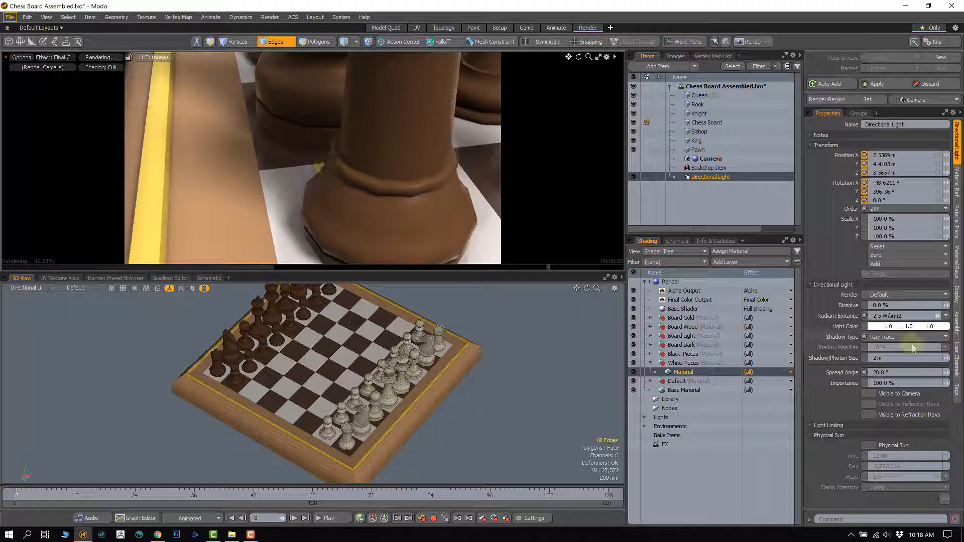
{"action": "left_click", "coordinate": [886, 373]}
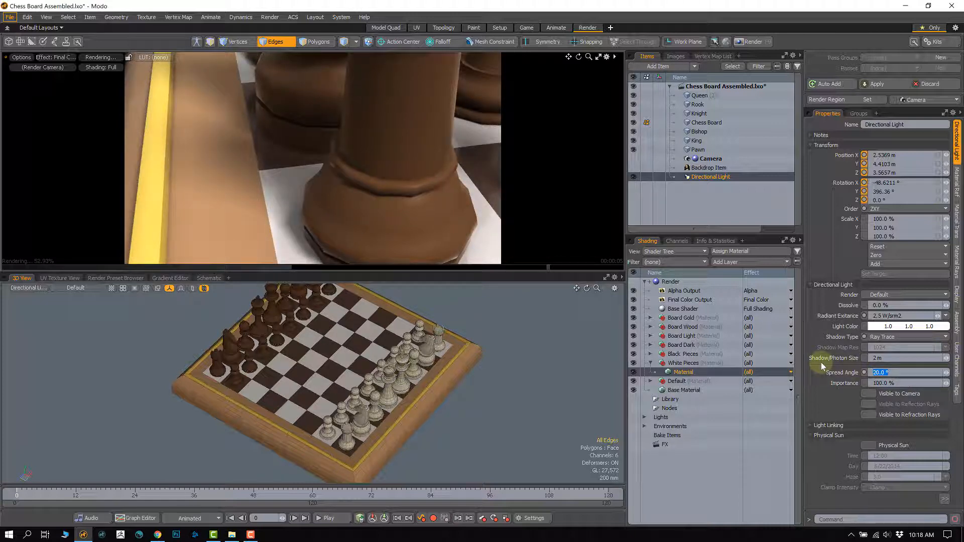
{"action": "type", "text": "2"}
{"action": "key", "text": "Return"}
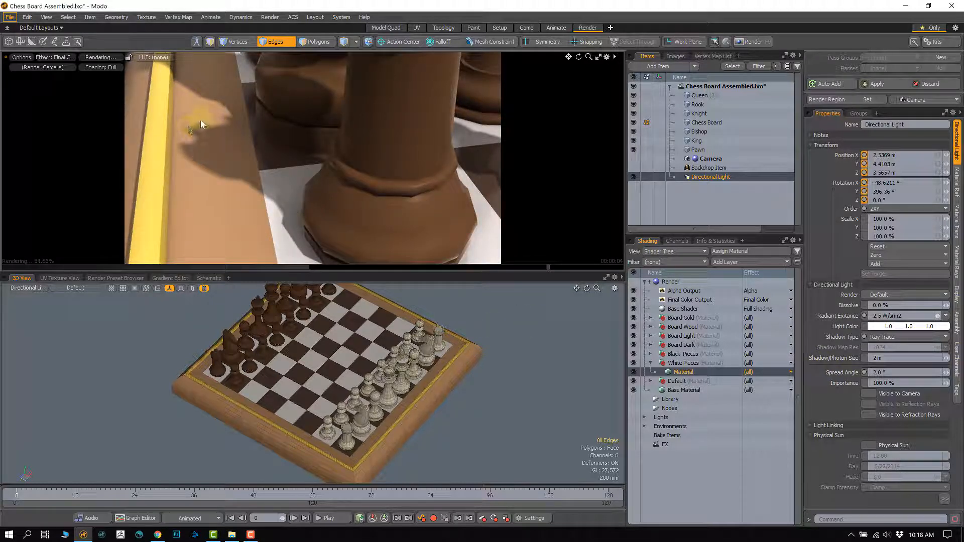
{"action": "left_click_drag", "start_coordinate": [200, 125], "coordinate": [245, 168], "text": "alt"}
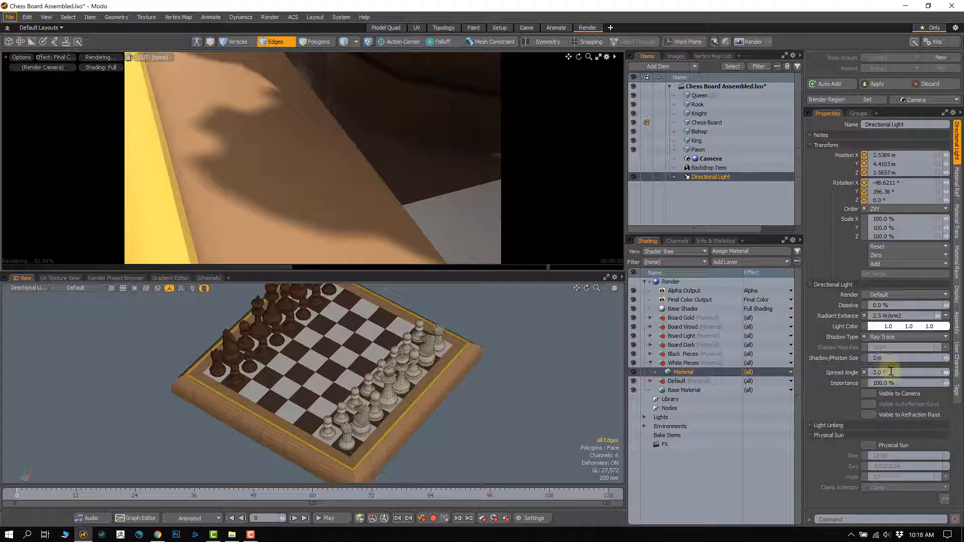
Compare the border shadow's sharpness with the Directional Light's spread angle at 1° and at 0°
{"action": "left_click_drag", "start_coordinate": [892, 373], "coordinate": [810, 371]}
{"action": "type", "text": "1"}
{"action": "key", "text": "Return"}
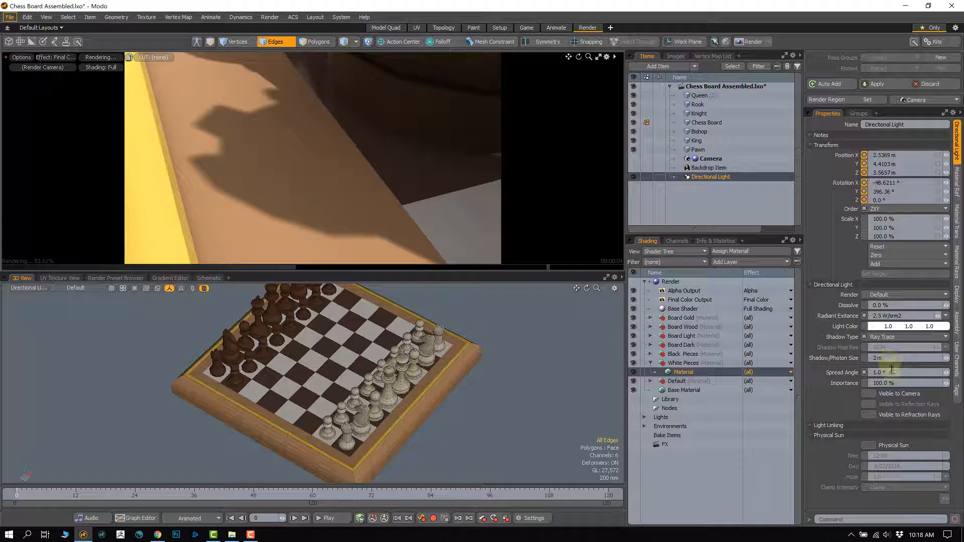
{"action": "left_click_drag", "start_coordinate": [890, 372], "coordinate": [845, 374]}
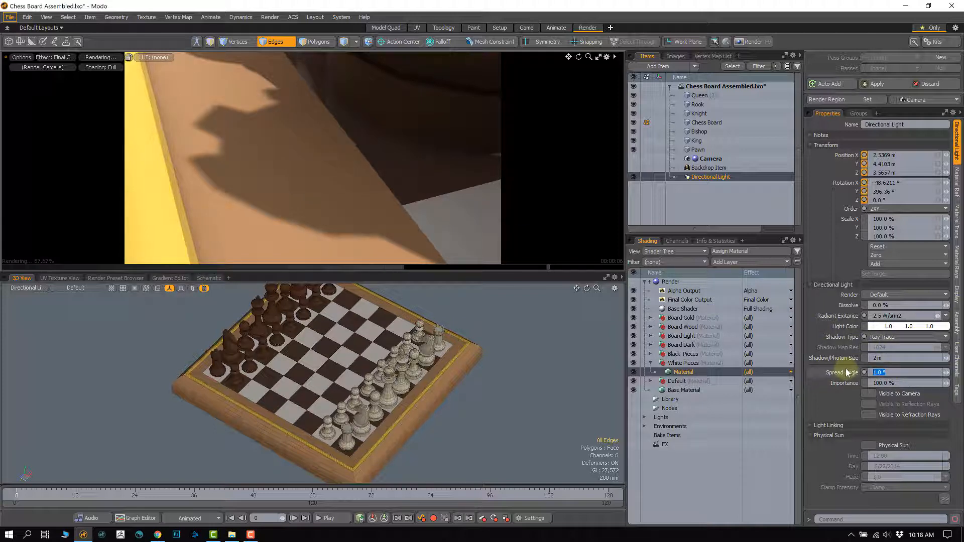
{"action": "type", "text": "0"}
{"action": "key", "text": "Return"}
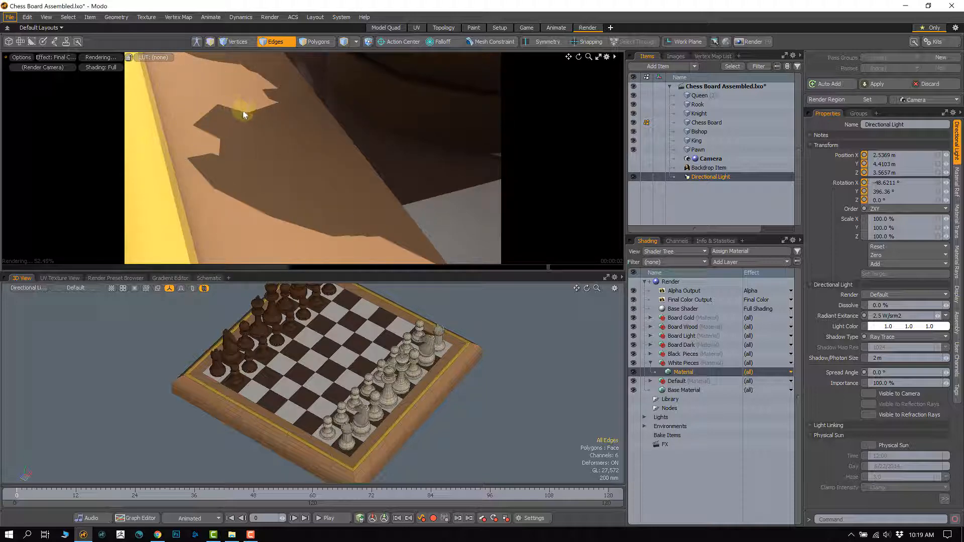
Try a spread angle of 3° on the Directional Light, then return it to 1° to compare the shadow edges
{"action": "left_click", "coordinate": [883, 371]}
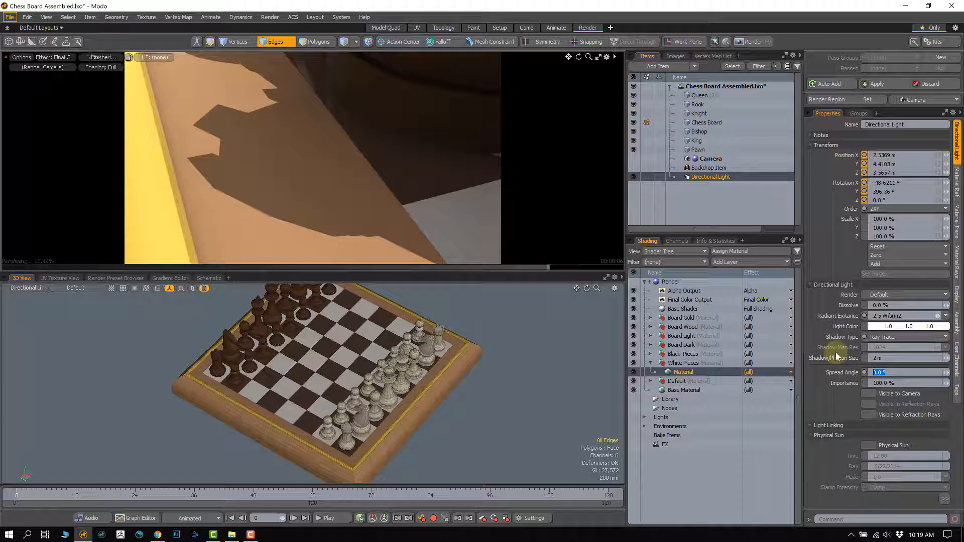
{"action": "type", "text": "3"}
{"action": "key", "text": "Return"}
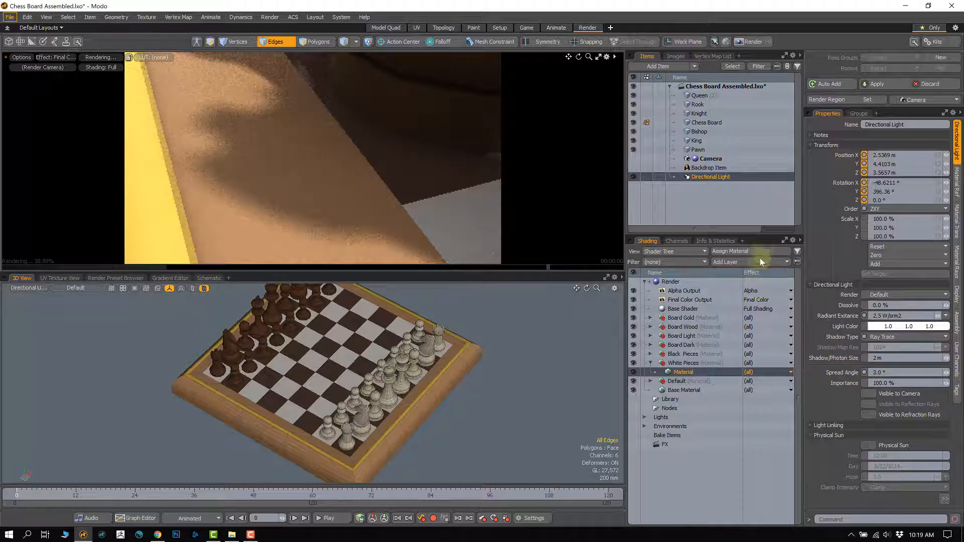
{"action": "left_click", "coordinate": [879, 374]}
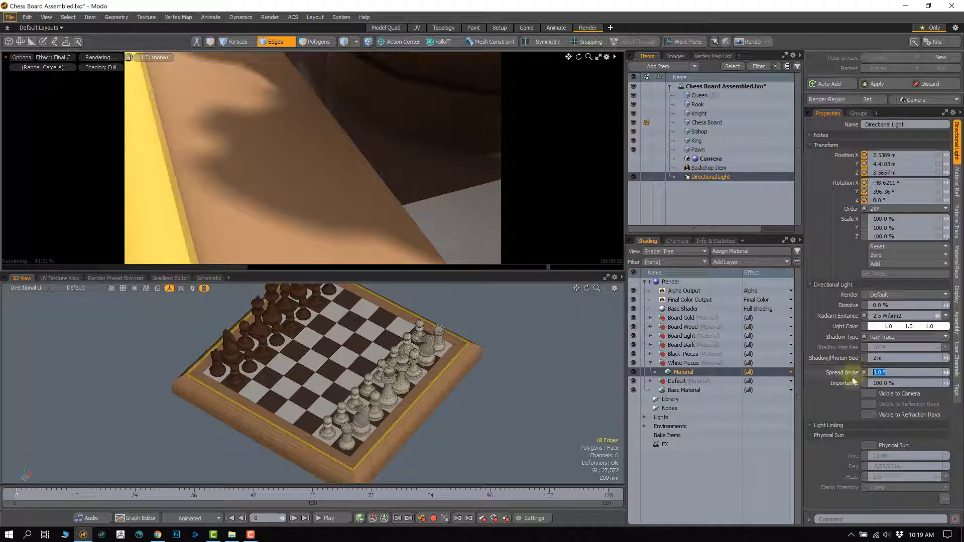
{"action": "type", "text": "1"}
{"action": "key", "text": "Return"}
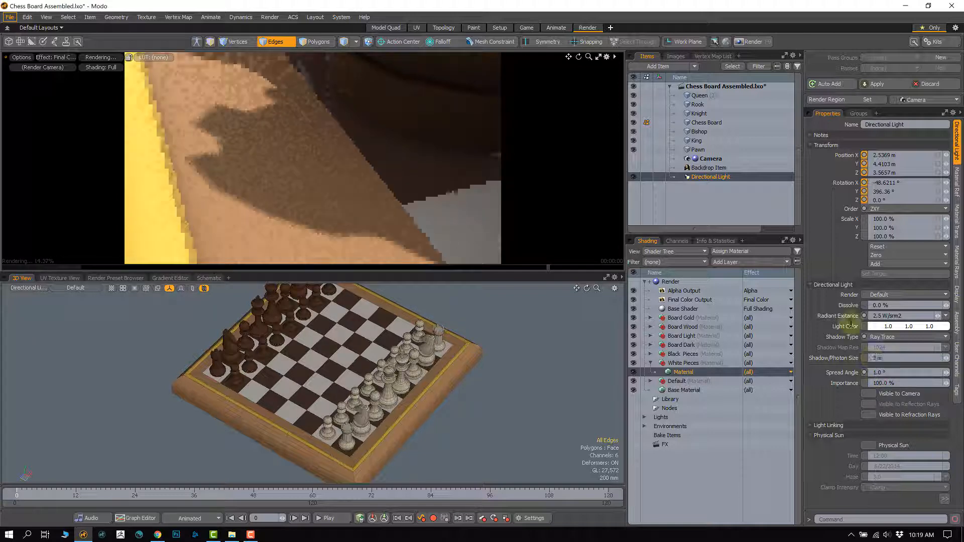
Set the Directional Light's spread angle to 6° after trying 8°, and check the softened shadows across the whole chess board
{"action": "left_click", "coordinate": [876, 372]}
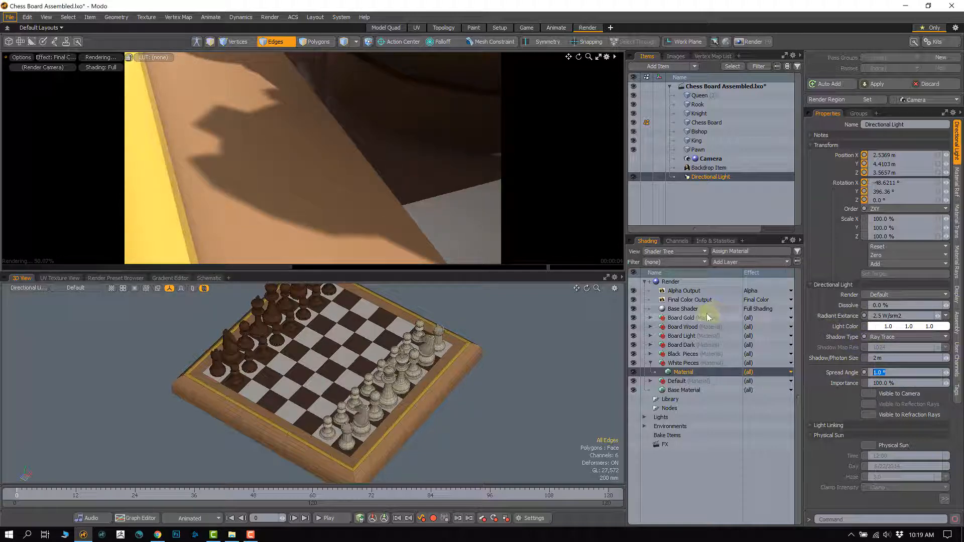
{"action": "type", "text": "8"}
{"action": "key", "text": "Return"}
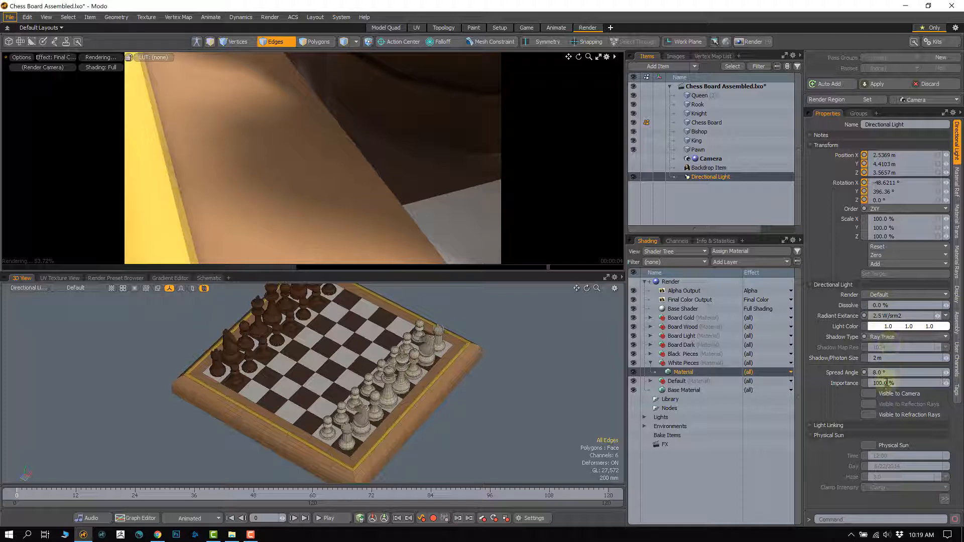
{"action": "left_click", "coordinate": [887, 374]}
{"action": "type", "text": "6"}
{"action": "key", "text": "Return"}
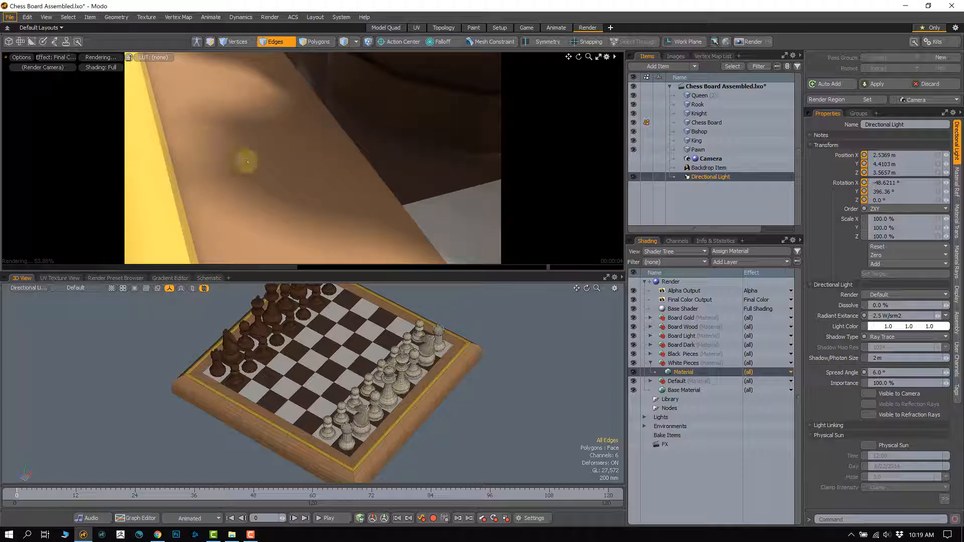
{"action": "scroll", "coordinate": [334, 119], "scroll_direction": "down", "scroll_amount": 6}
{"action": "scroll", "coordinate": [340, 129], "scroll_direction": "down", "scroll_amount": 8}
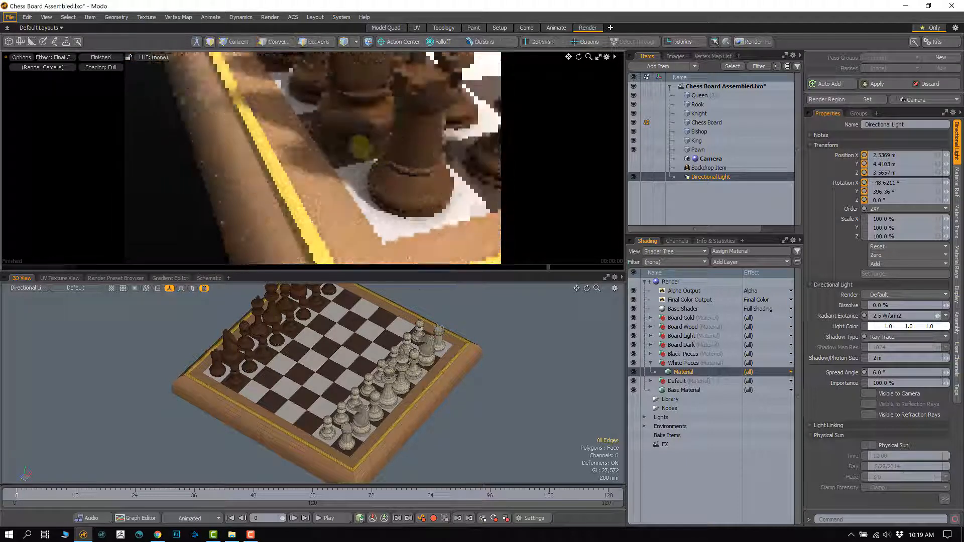
{"action": "left_click_drag", "start_coordinate": [377, 143], "coordinate": [355, 160], "text": "alt+shift"}
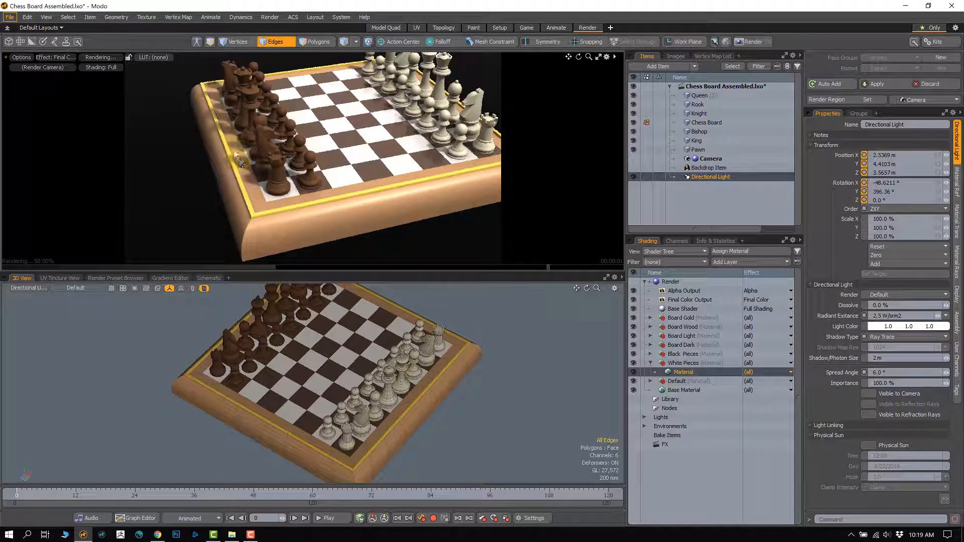
Try a spread angle of 20° on the Directional Light
{"action": "left_click", "coordinate": [886, 373]}
{"action": "type", "text": "20"}
{"action": "key", "text": "F11"}
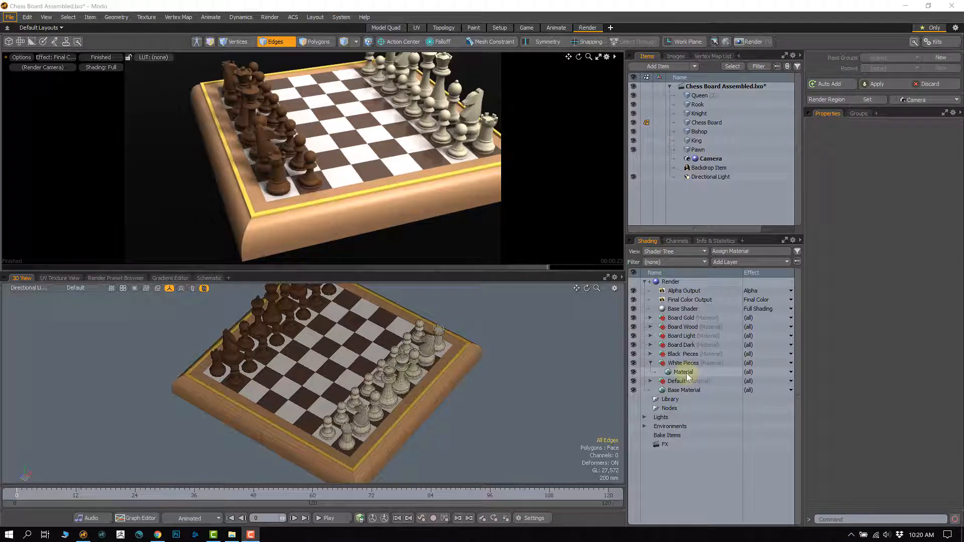
Set the Directional Light's spread angle to 30° and check the softened shadows around the dark chess pieces
{"action": "left_click", "coordinate": [684, 373]}
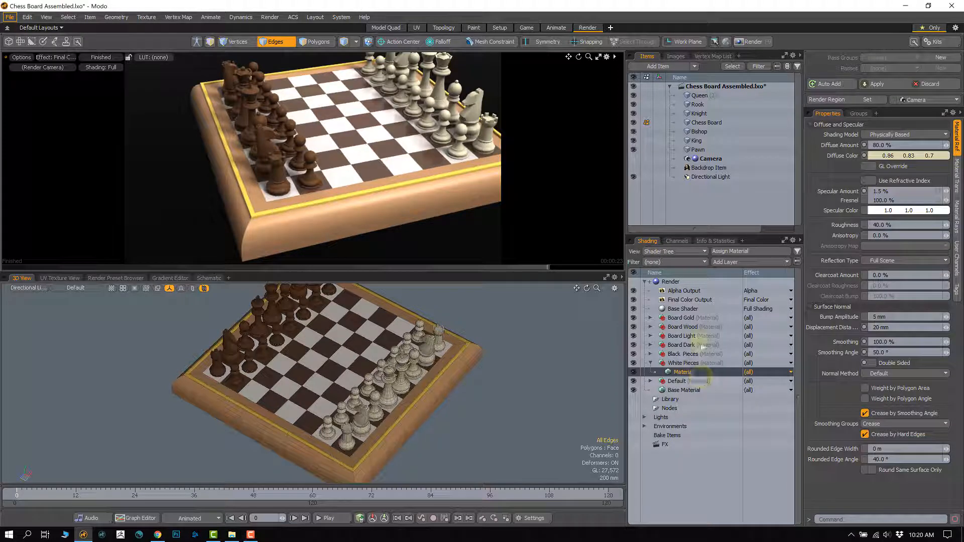
{"action": "left_click", "coordinate": [705, 178]}
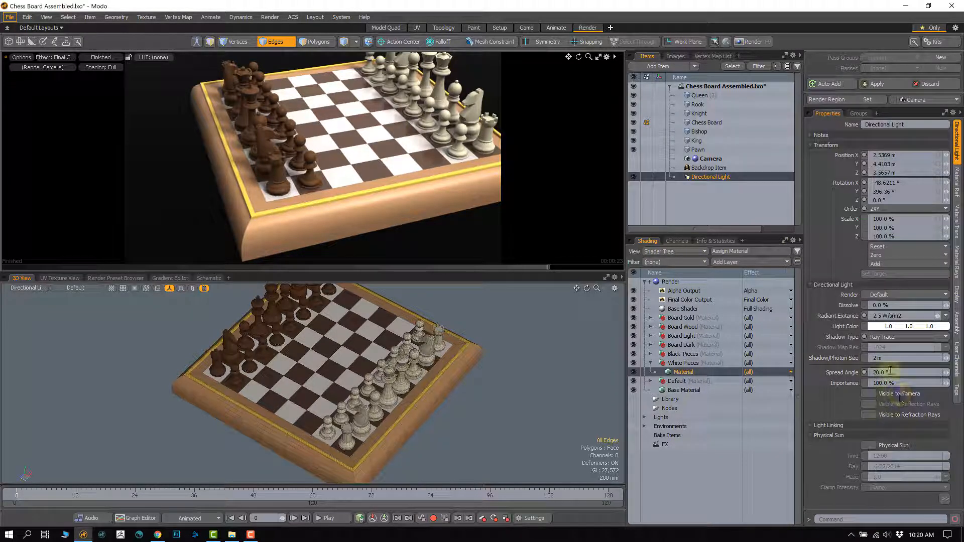
{"action": "left_click", "coordinate": [880, 372]}
{"action": "type", "text": "30"}
{"action": "key", "text": "Return"}
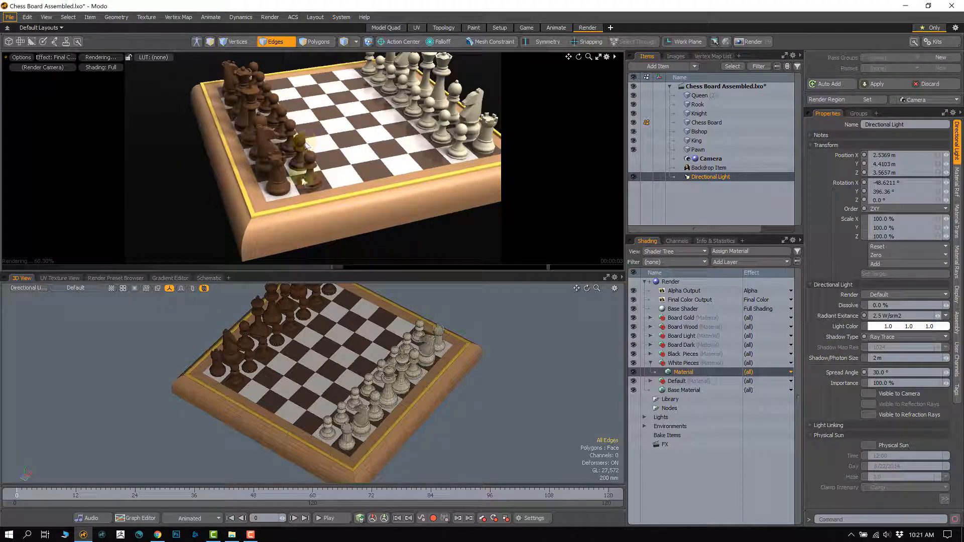
{"action": "left_click_drag", "start_coordinate": [350, 213], "coordinate": [338, 194], "text": "alt"}
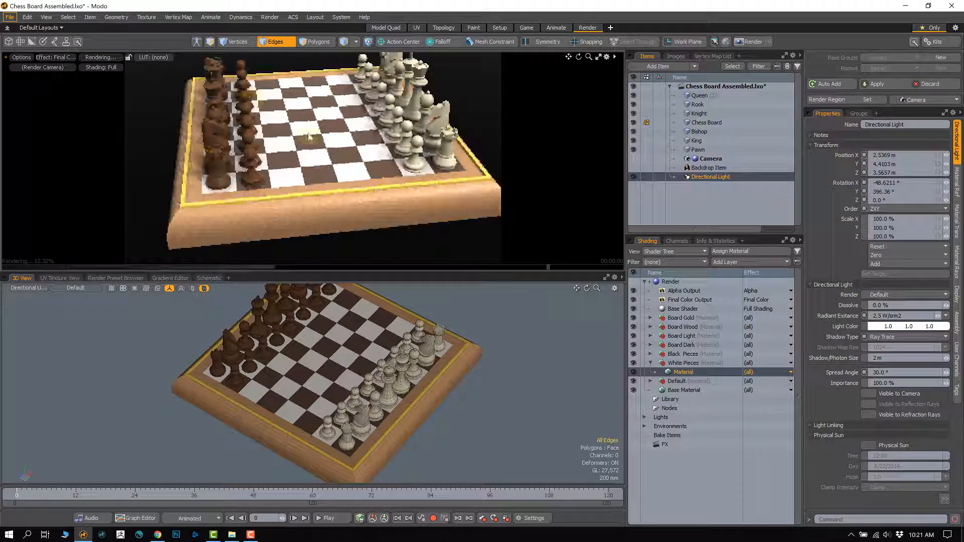
{"action": "left_click_drag", "start_coordinate": [323, 145], "coordinate": [362, 182], "text": "alt"}
{"action": "left_click_drag", "start_coordinate": [304, 251], "coordinate": [317, 195], "text": "alt+shift"}
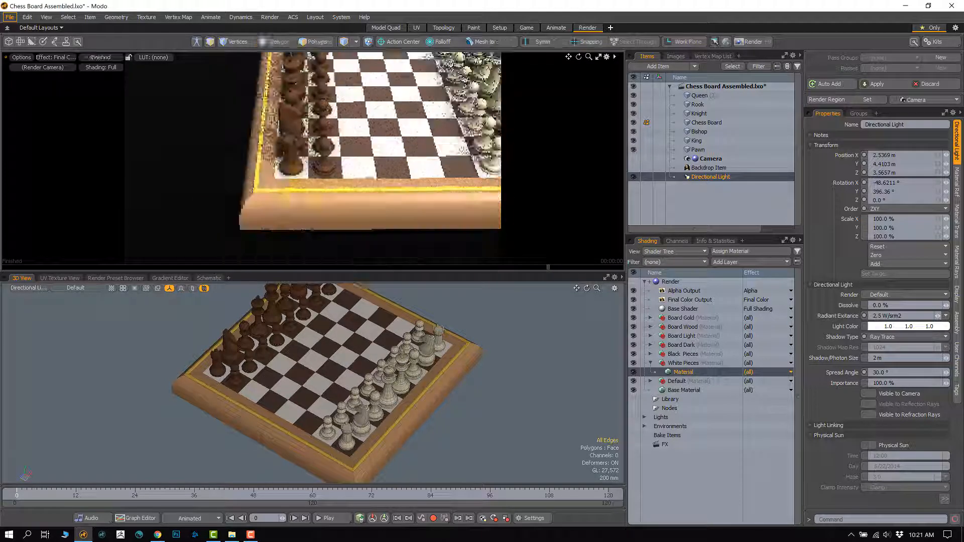
{"action": "scroll", "coordinate": [317, 195], "scroll_direction": "up", "scroll_amount": 1}
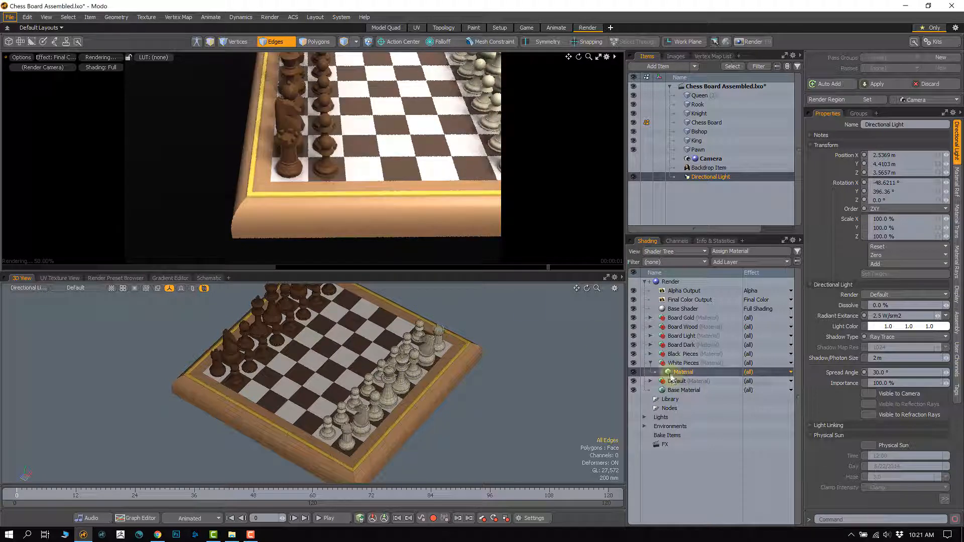
Set the Board Gold material's roughness to 5% and its specular amount to 40%
{"action": "left_click", "coordinate": [652, 364]}
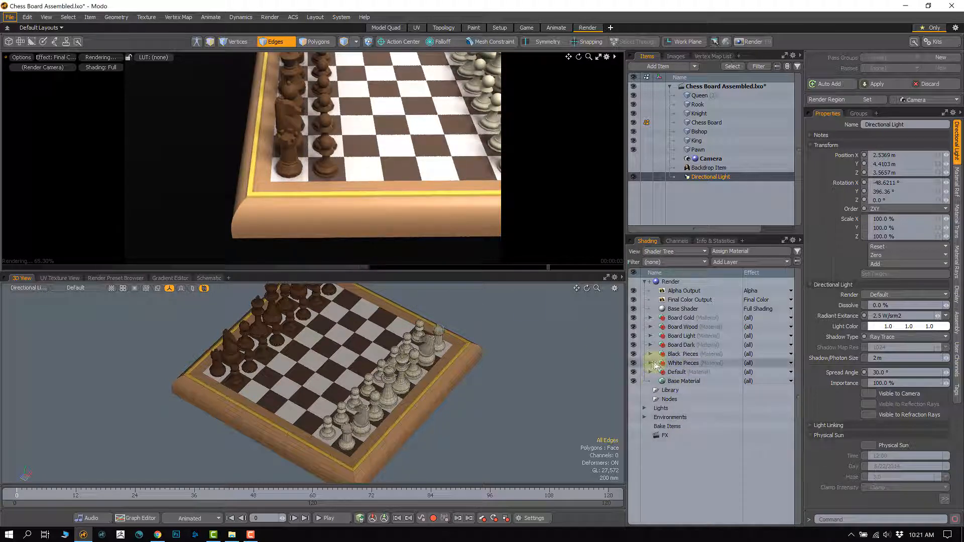
{"action": "left_click", "coordinate": [658, 319]}
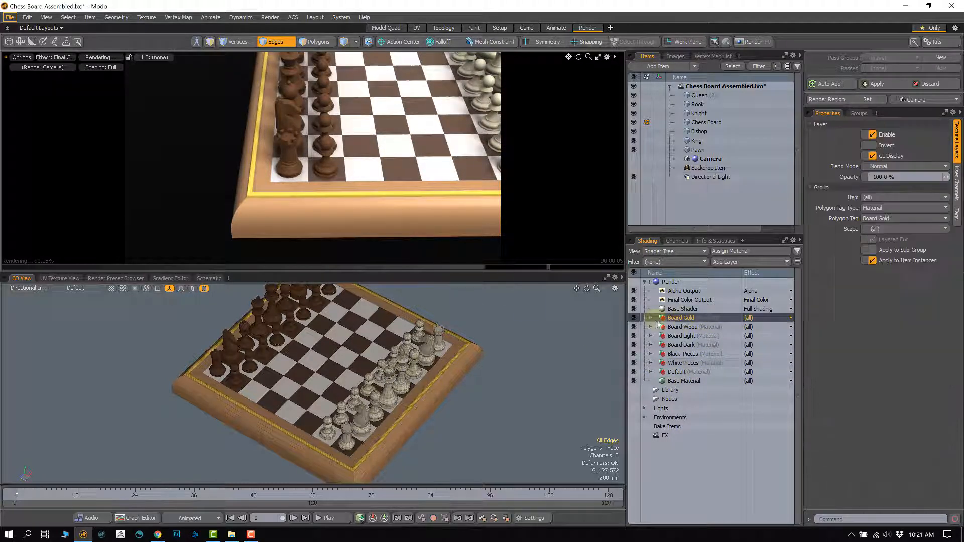
{"action": "left_click", "coordinate": [651, 318]}
{"action": "left_click", "coordinate": [684, 327]}
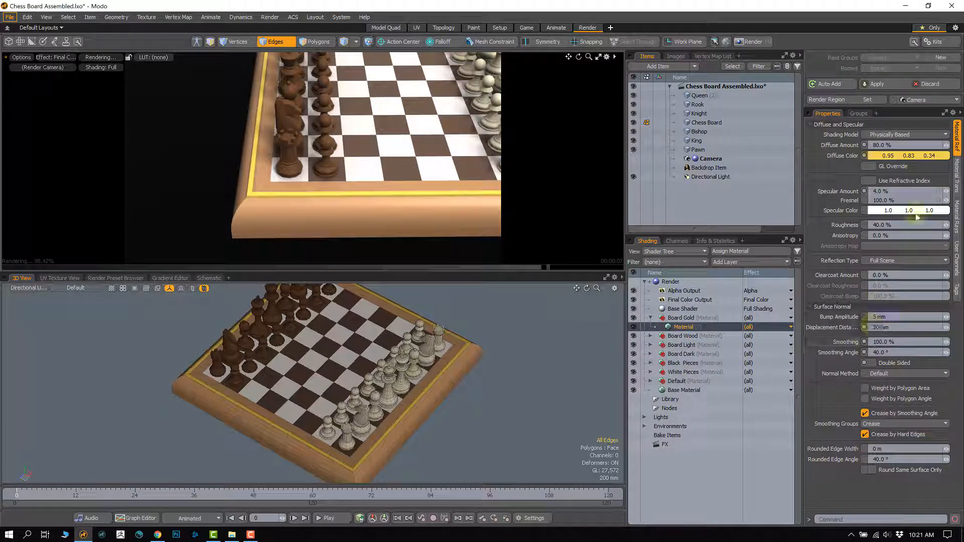
{"action": "left_click", "coordinate": [893, 225]}
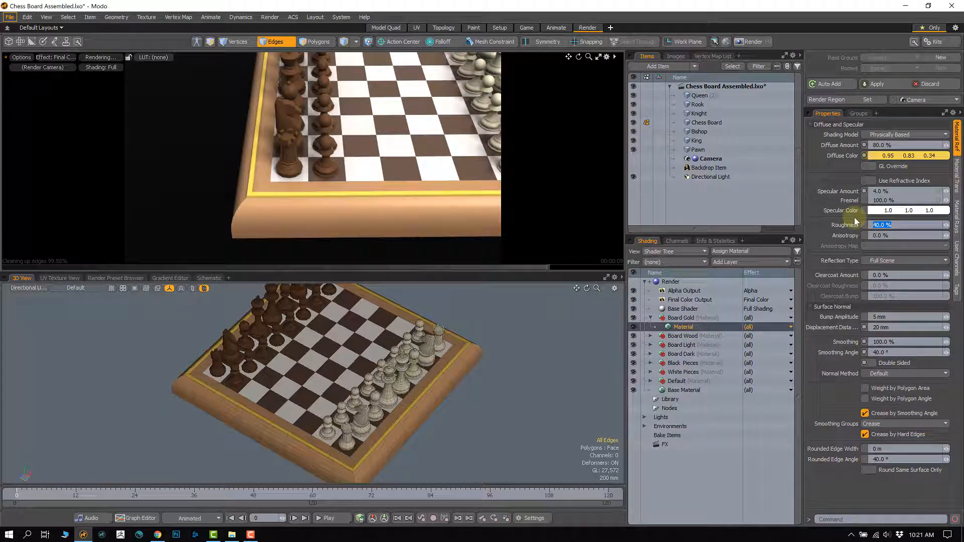
{"action": "key", "text": "Return"}
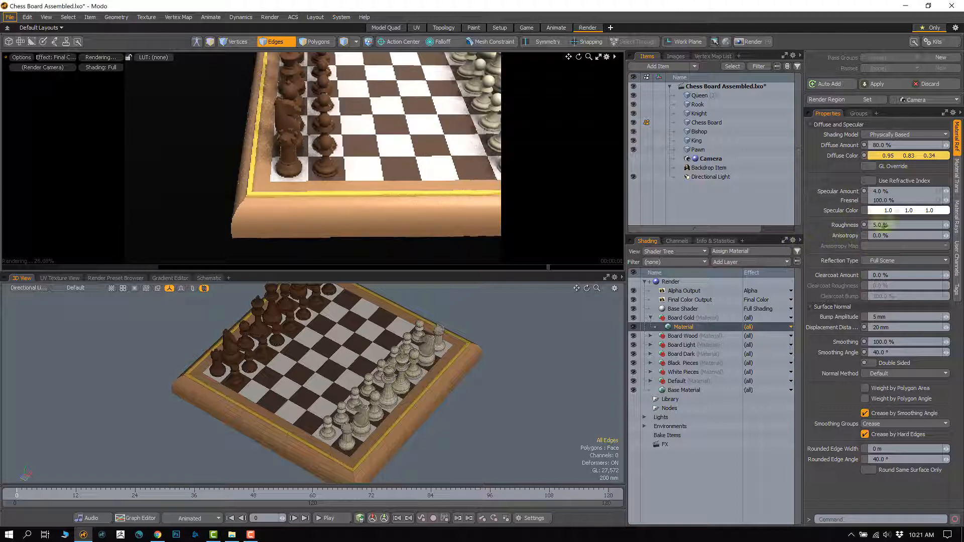
{"action": "type", "text": "40"}
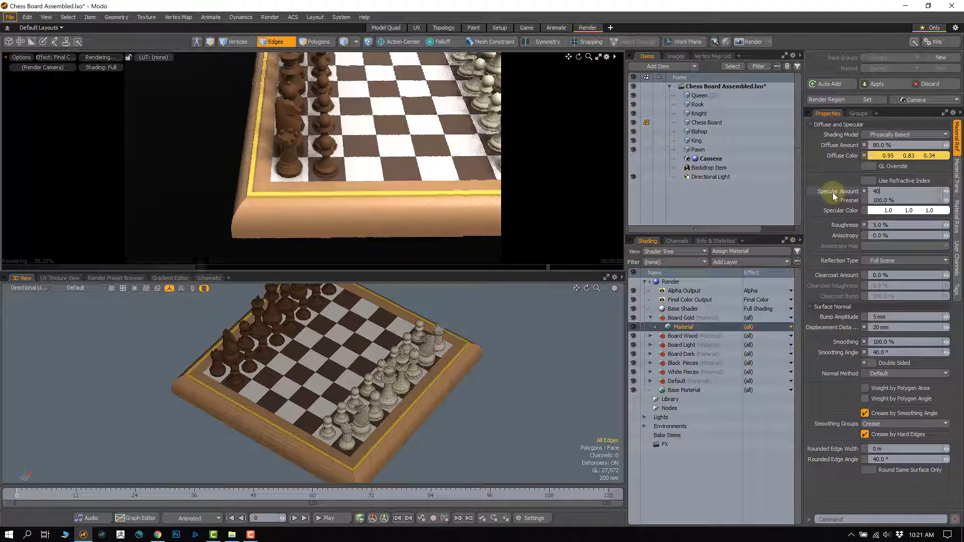
{"action": "key", "text": "Return"}
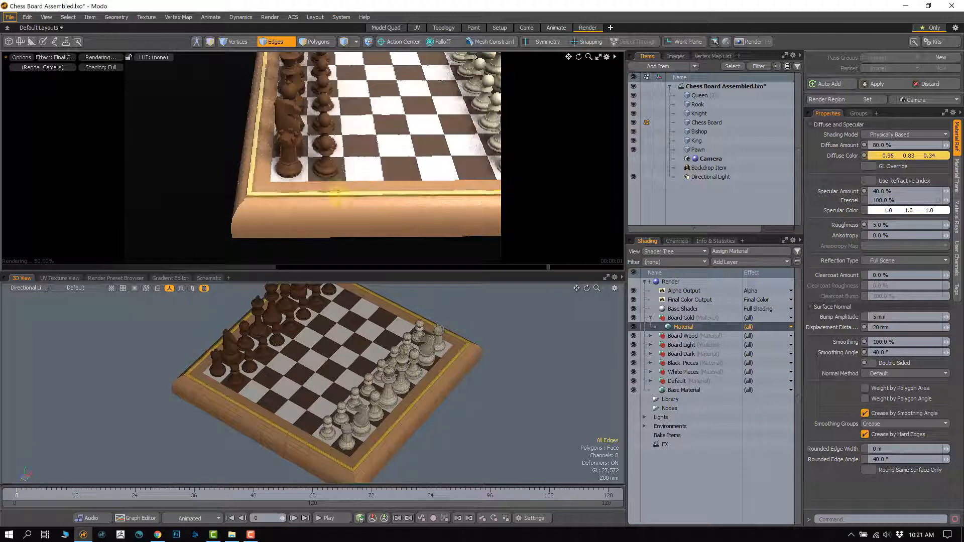
Examine the gold trim's shine up close at the board corner and across the whole chess board from several angles
{"action": "left_click_drag", "start_coordinate": [334, 193], "coordinate": [311, 184], "text": "alt"}
{"action": "scroll", "coordinate": [311, 184], "scroll_direction": "up", "scroll_amount": 6}
{"action": "left_click_drag", "start_coordinate": [267, 209], "coordinate": [288, 176], "text": "alt+shift"}
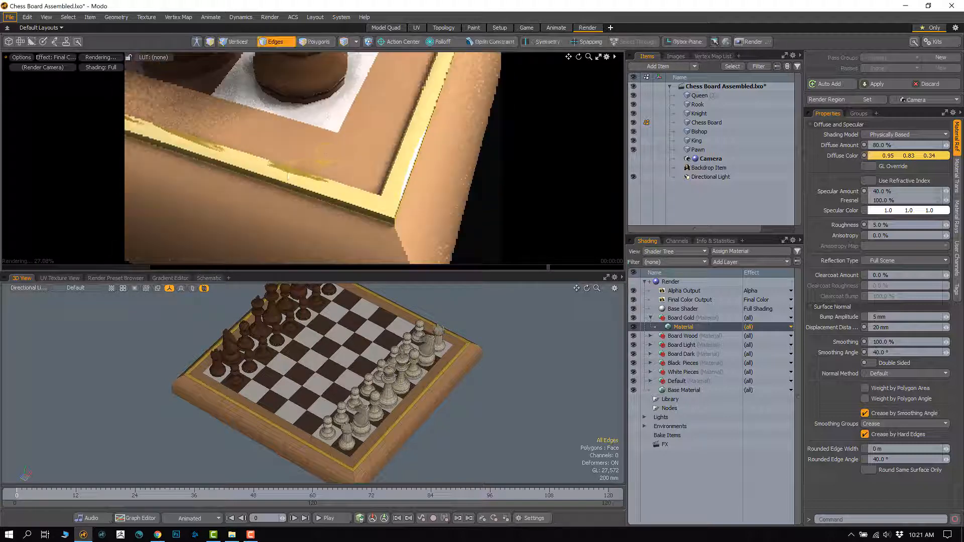
{"action": "left_click_drag", "start_coordinate": [392, 194], "coordinate": [336, 150], "text": "alt"}
{"action": "scroll", "coordinate": [314, 150], "scroll_direction": "down", "scroll_amount": 5}
{"action": "left_click_drag", "start_coordinate": [437, 140], "coordinate": [351, 184], "text": "alt+shift"}
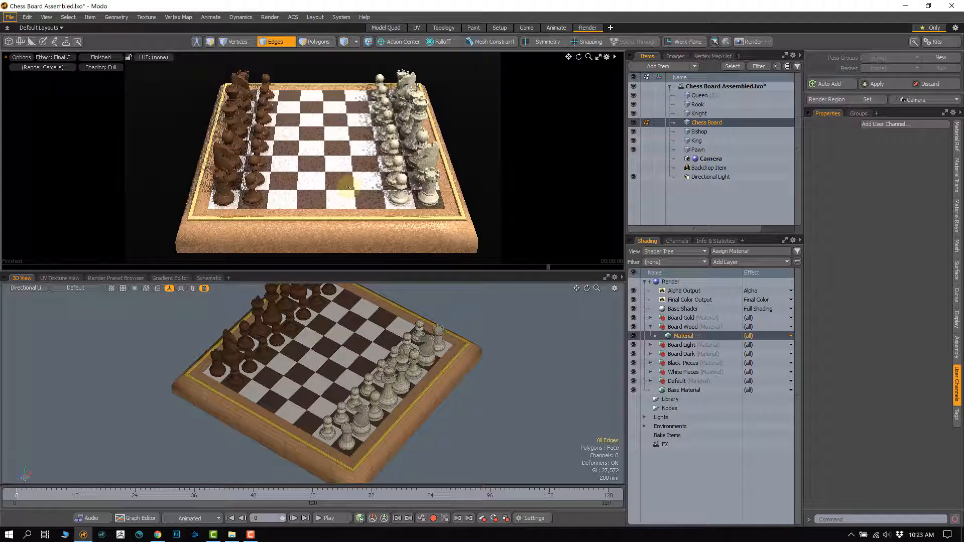
{"action": "left_click_drag", "start_coordinate": [351, 183], "coordinate": [335, 200], "text": "alt"}
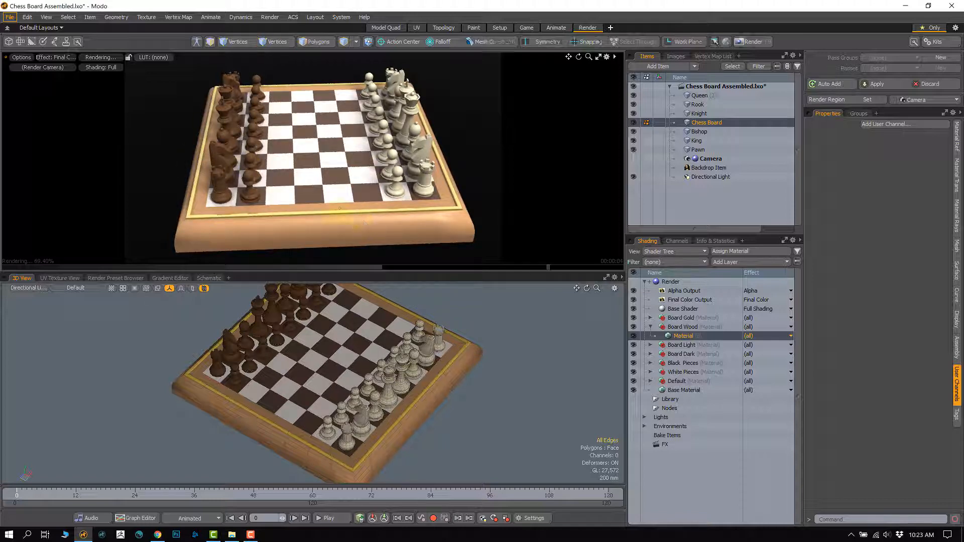
{"action": "left_click_drag", "start_coordinate": [351, 229], "coordinate": [360, 219], "text": "alt+shift"}
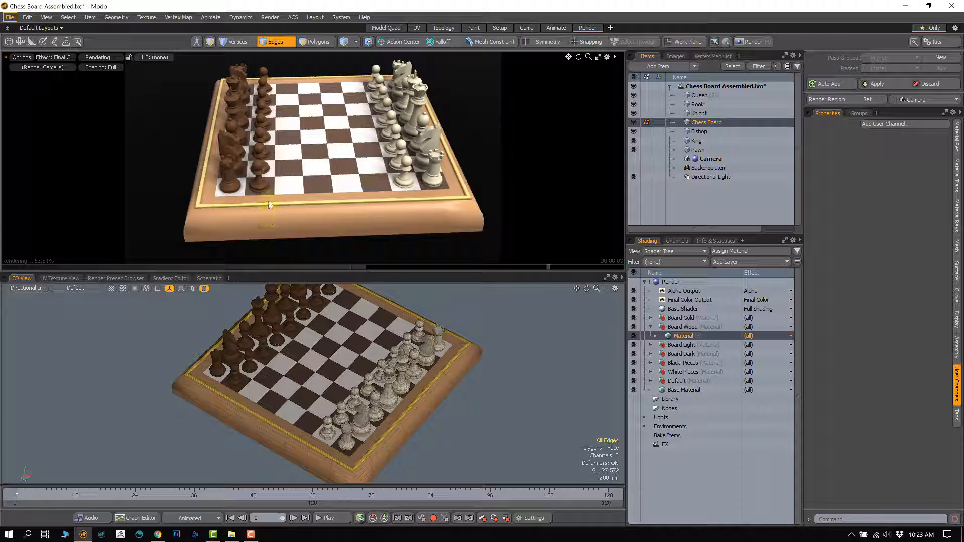
{"action": "left_click_drag", "start_coordinate": [360, 164], "coordinate": [361, 181], "text": "alt+shift"}
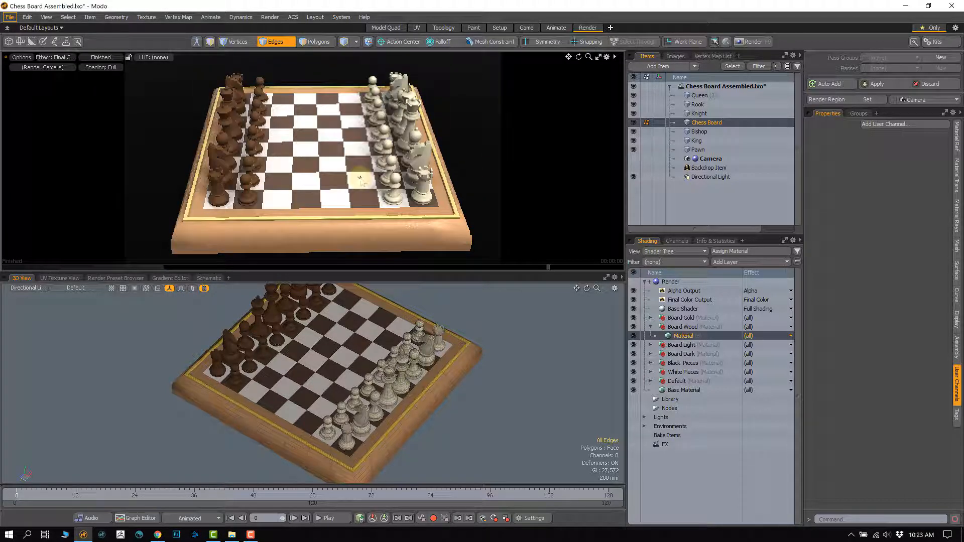